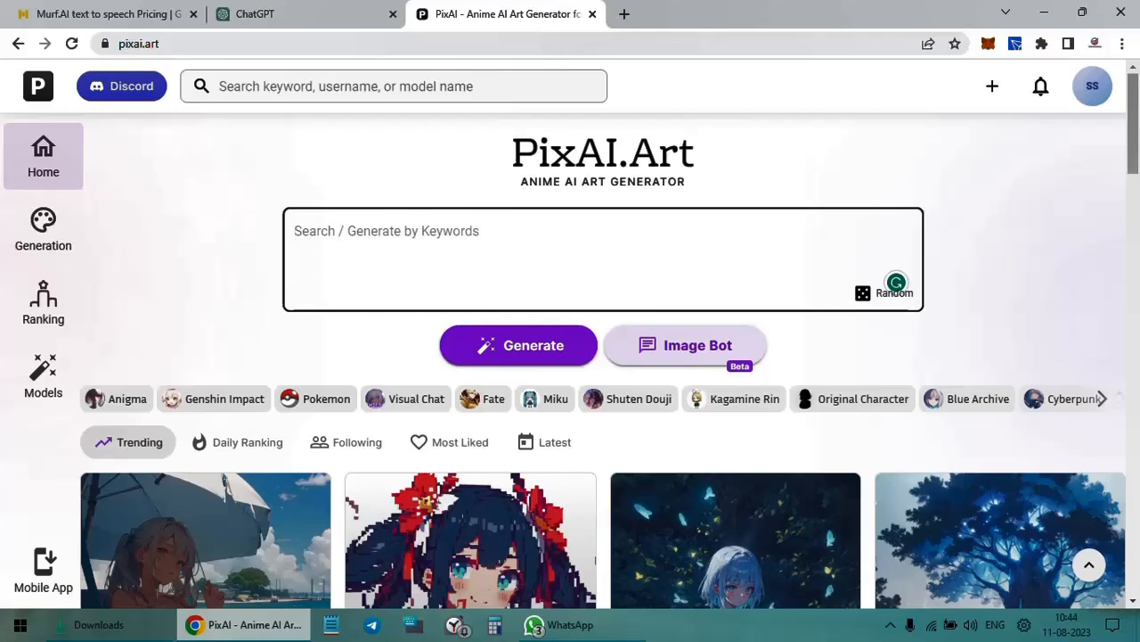
# - Browse the trending artwork gallery on the home page for sample images generated by the community
pyautogui.scroll(-3, 570, 357)
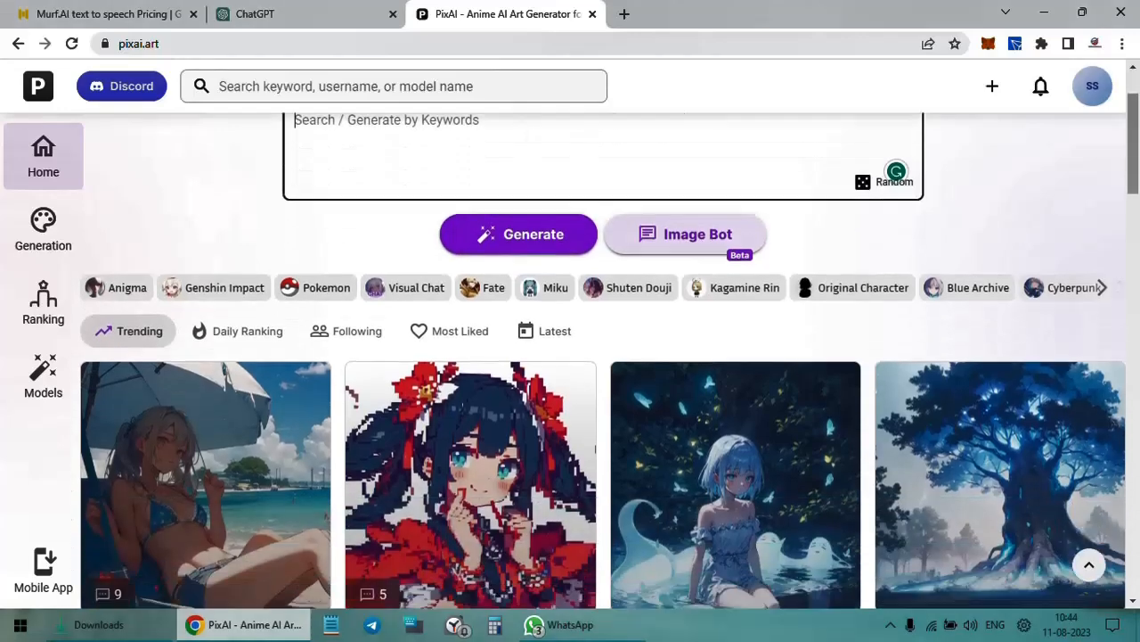
pyautogui.scroll(-3, 570, 356)
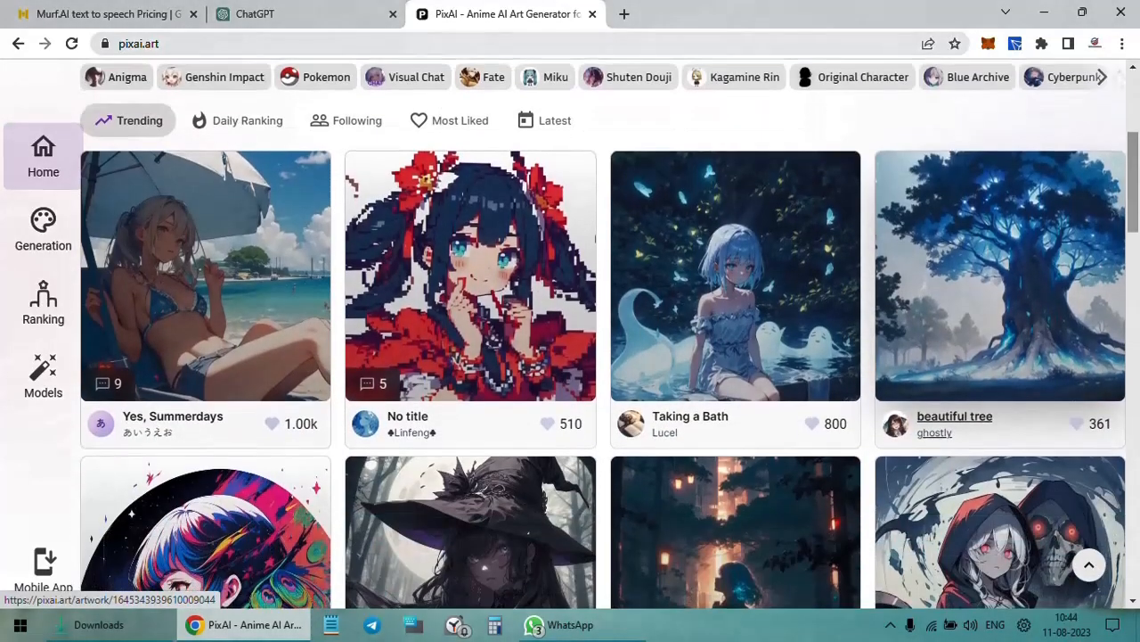
pyautogui.scroll(-2, 571, 356)
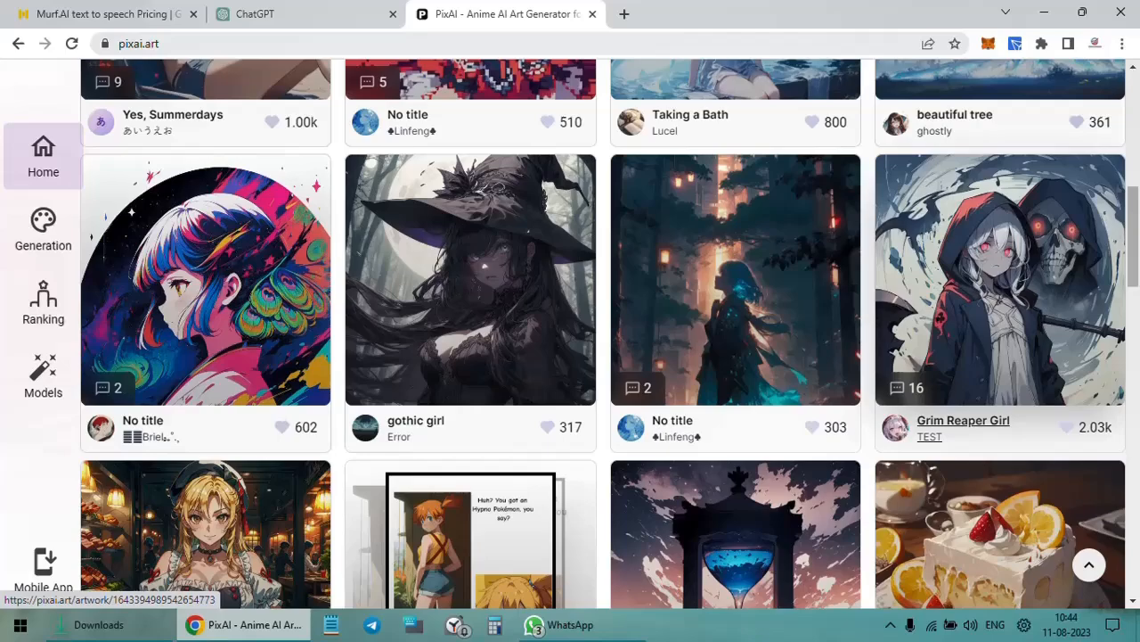
pyautogui.scroll(-3, 570, 356)
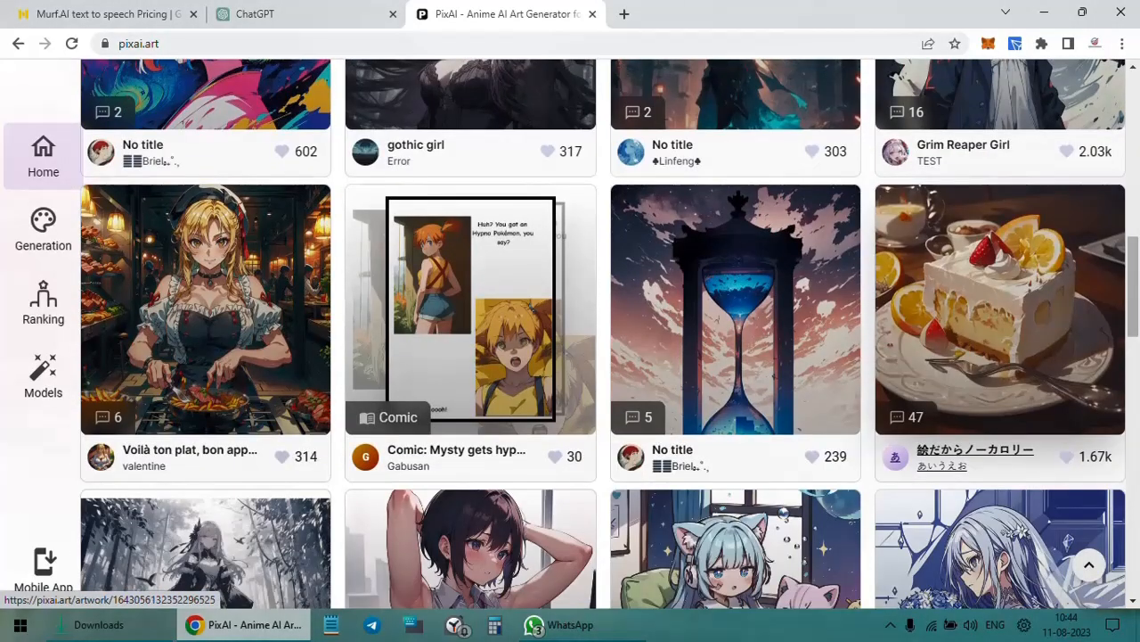
pyautogui.scroll(-4, 571, 356)
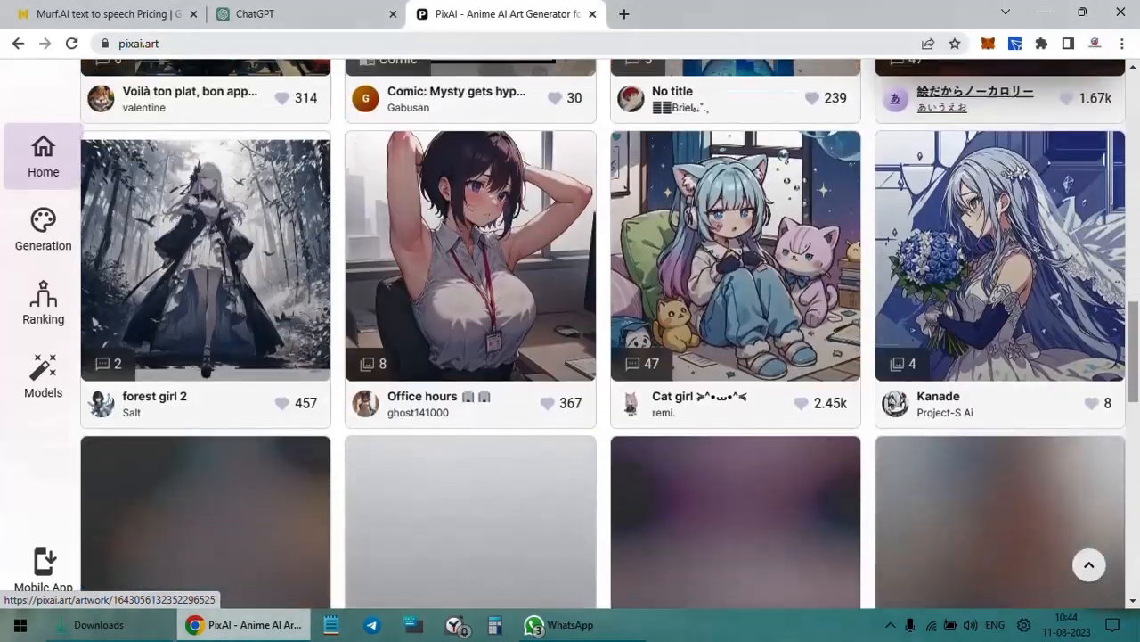
pyautogui.scroll(-2, 570, 356)
pyautogui.scroll(-2, 571, 356)
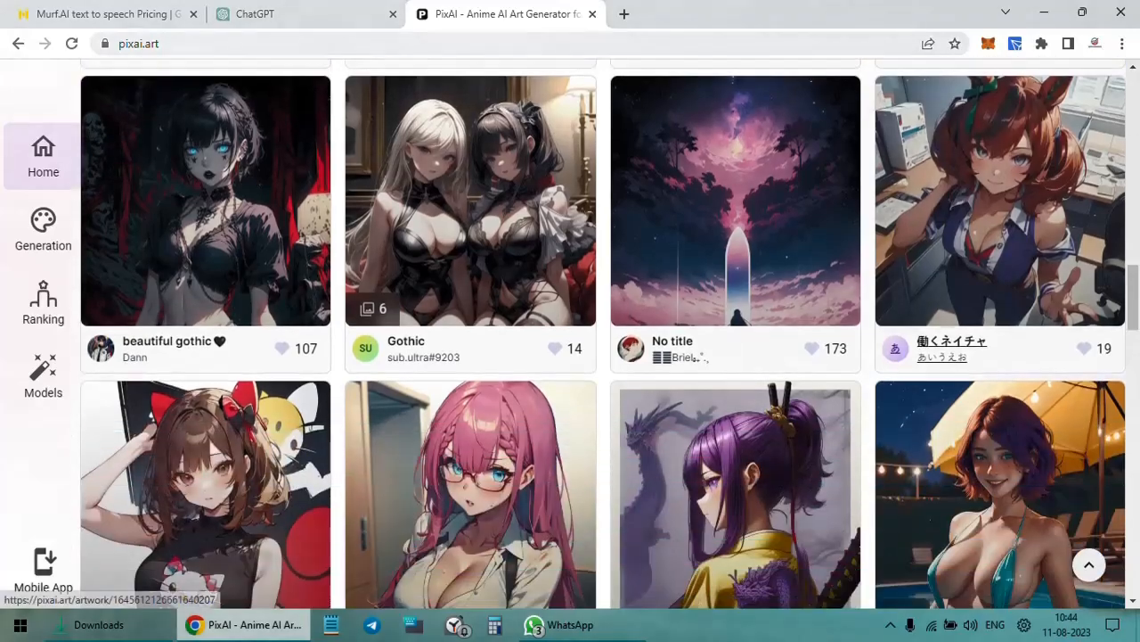
pyautogui.scroll(-5, 570, 356)
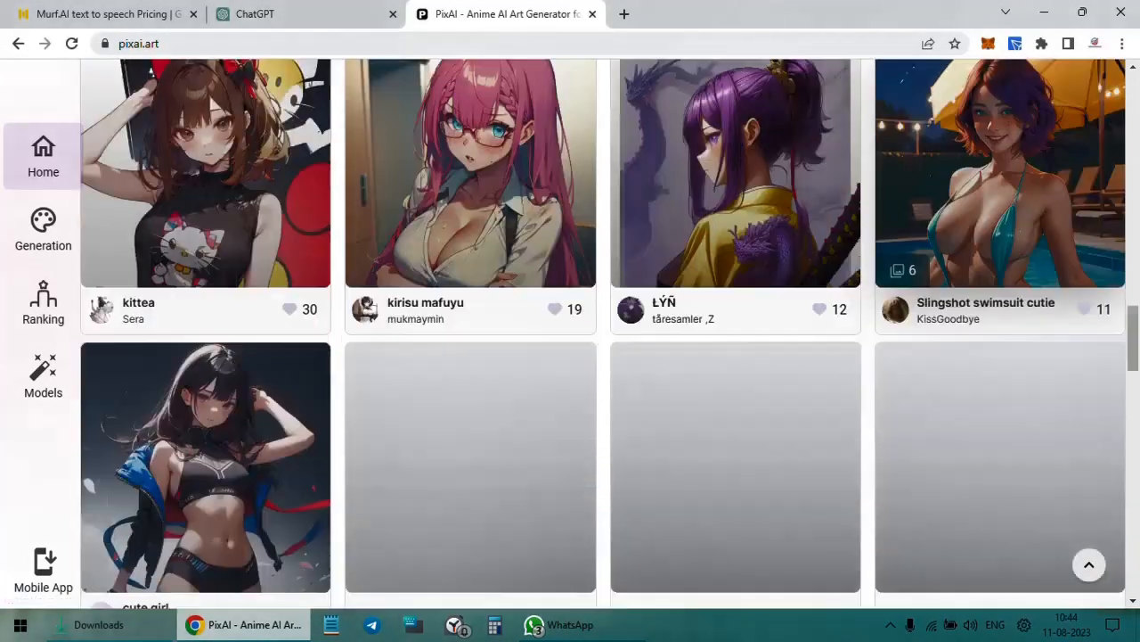
pyautogui.scroll(-3, 944, 307)
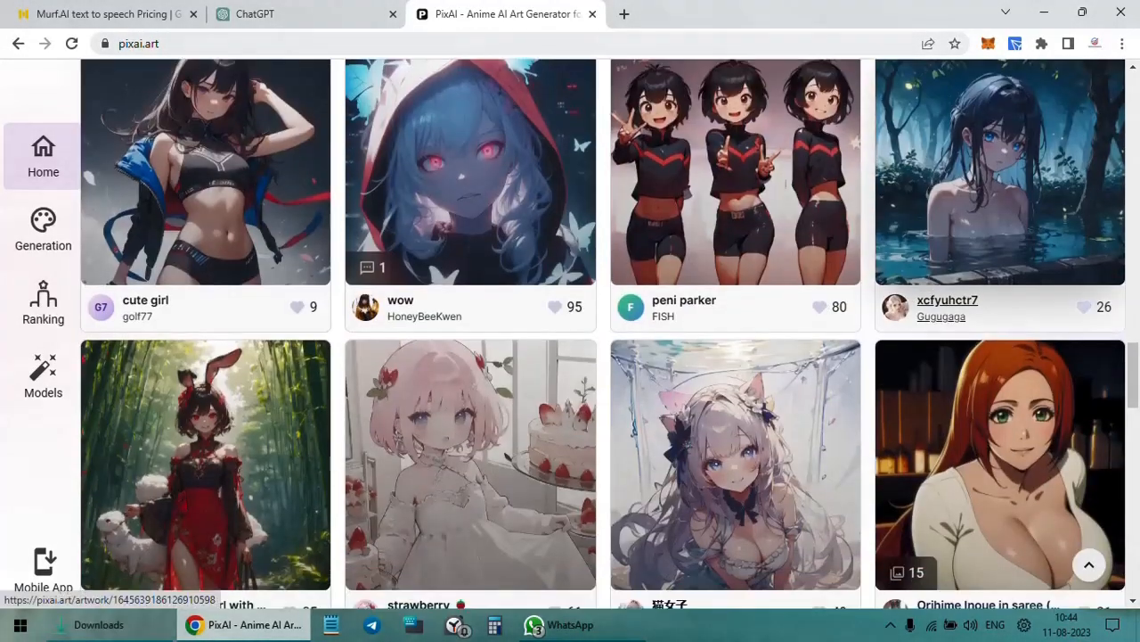
pyautogui.scroll(-2, 570, 357)
pyautogui.scroll(-2, 570, 357)
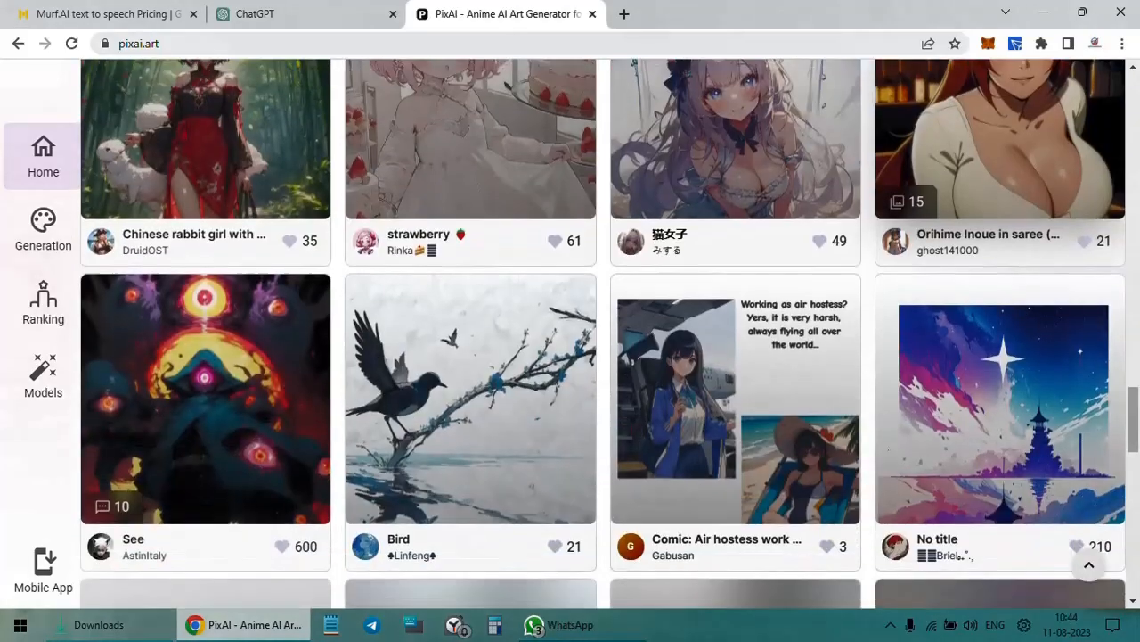
pyautogui.scroll(-2, 570, 356)
pyautogui.scroll(-3, 570, 357)
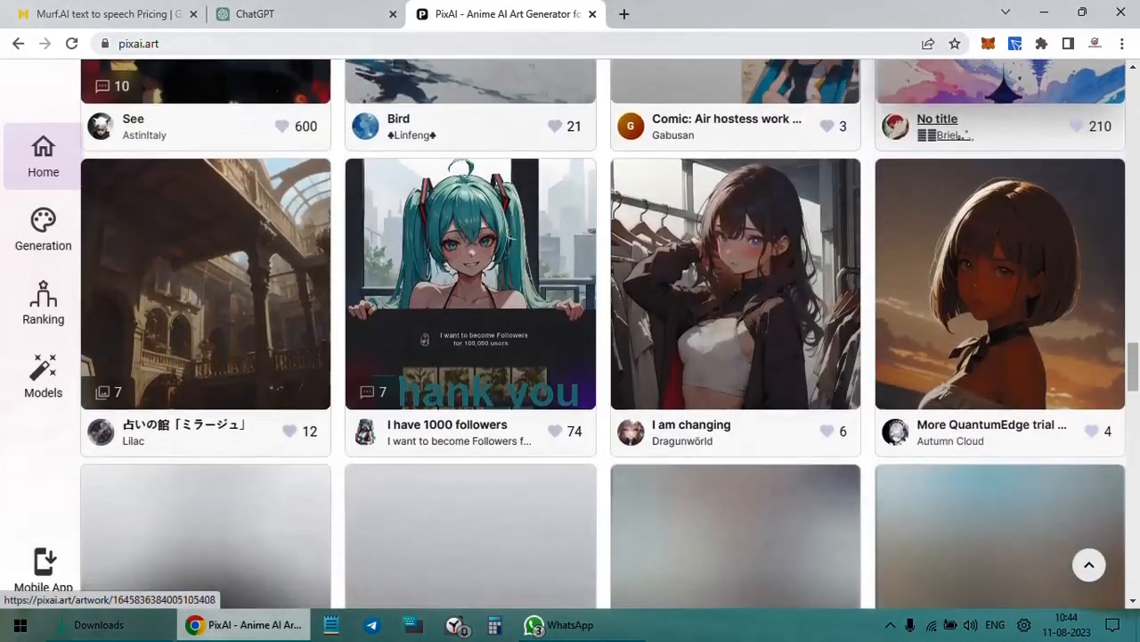
pyautogui.scroll(-3, 747, 256)
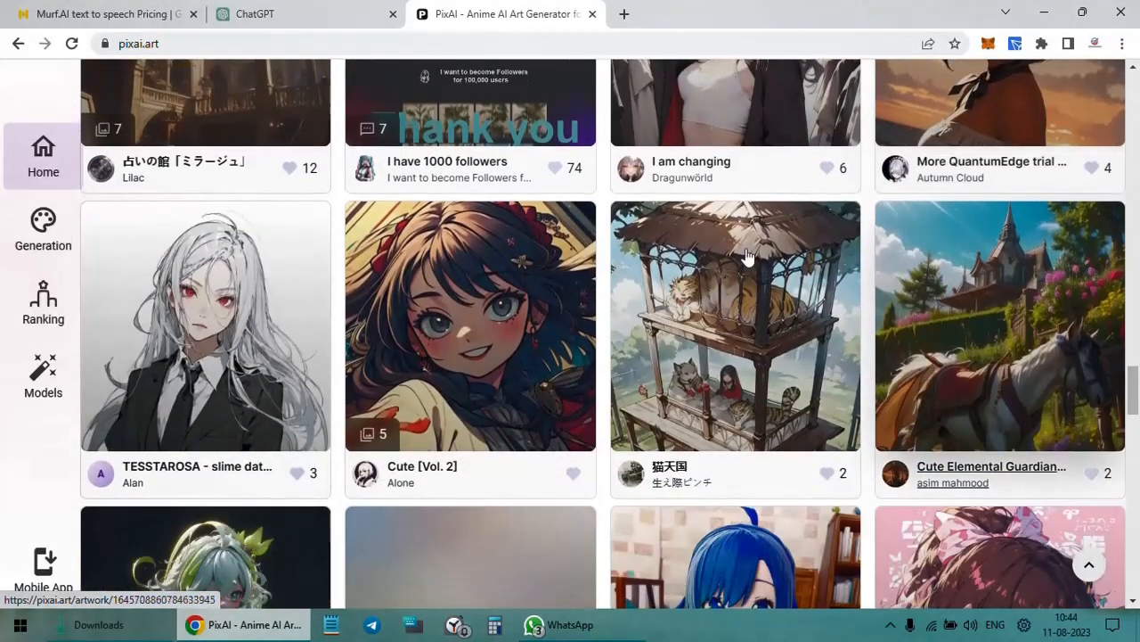
pyautogui.scroll(-2, 722, 252)
pyautogui.scroll(-1, 722, 251)
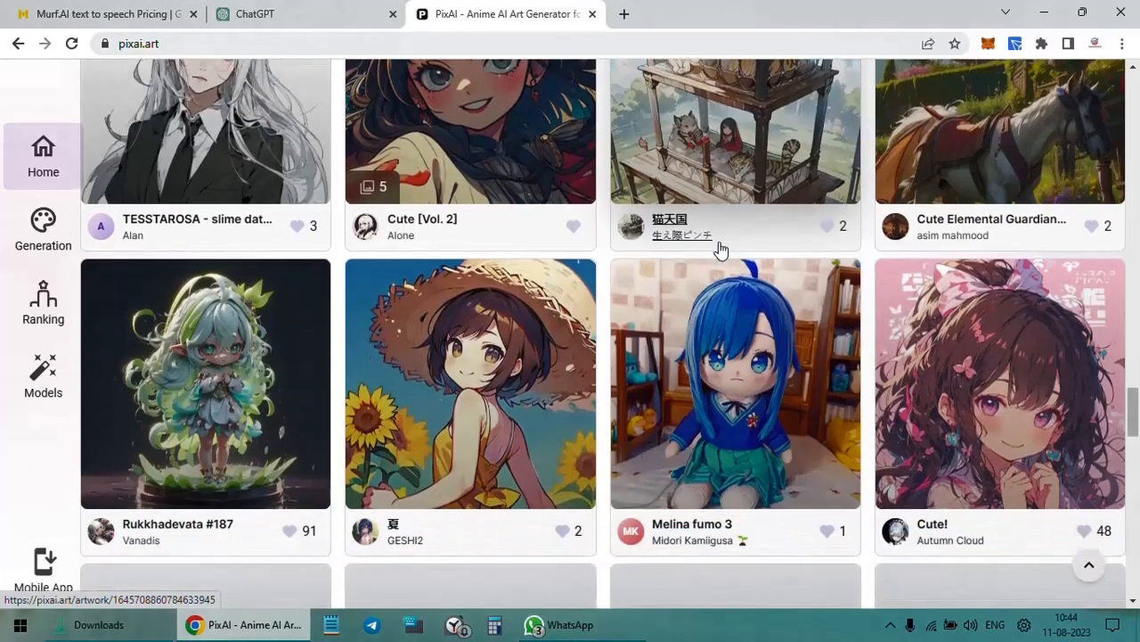
pyautogui.scroll(3, 722, 252)
pyautogui.scroll(3, 721, 251)
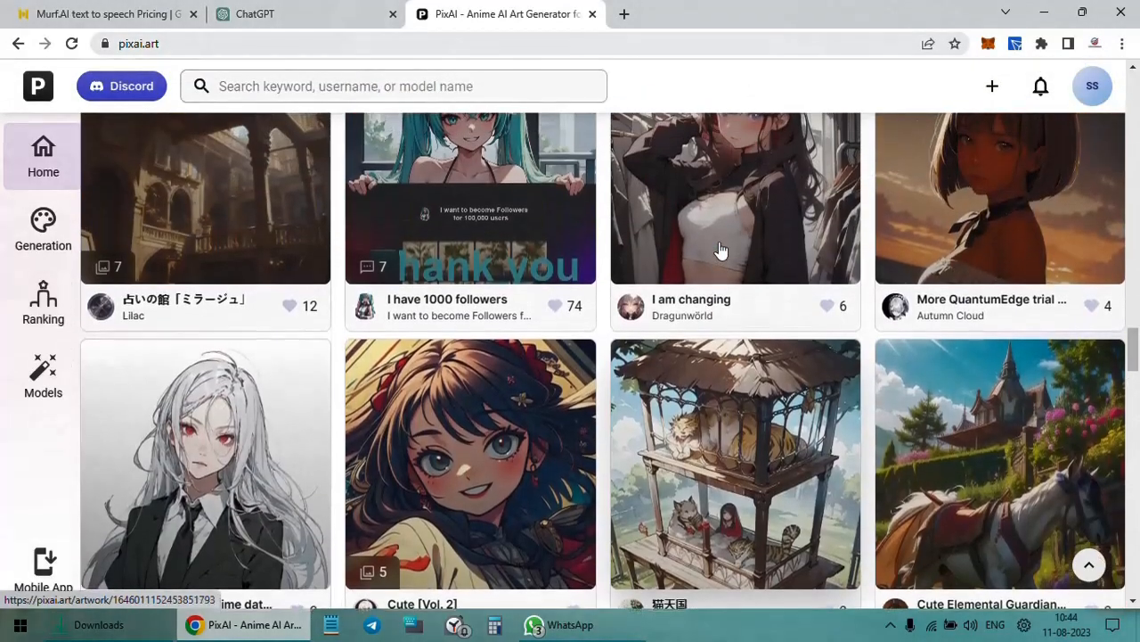
pyautogui.scroll(-2, 722, 251)
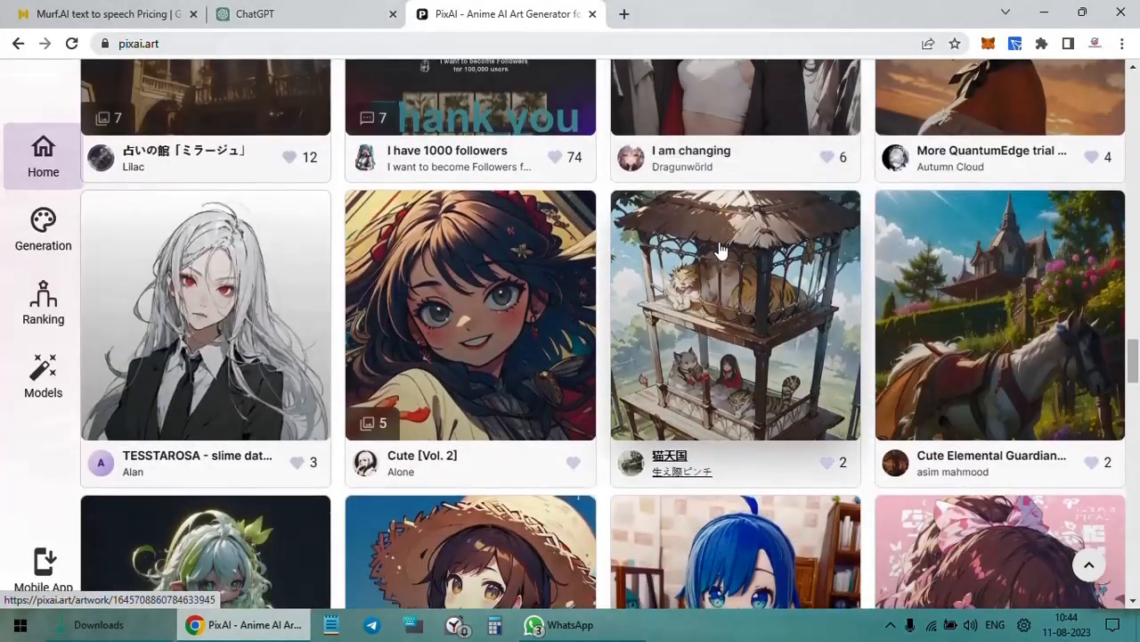
pyautogui.scroll(-2, 722, 251)
pyautogui.scroll(-1, 722, 252)
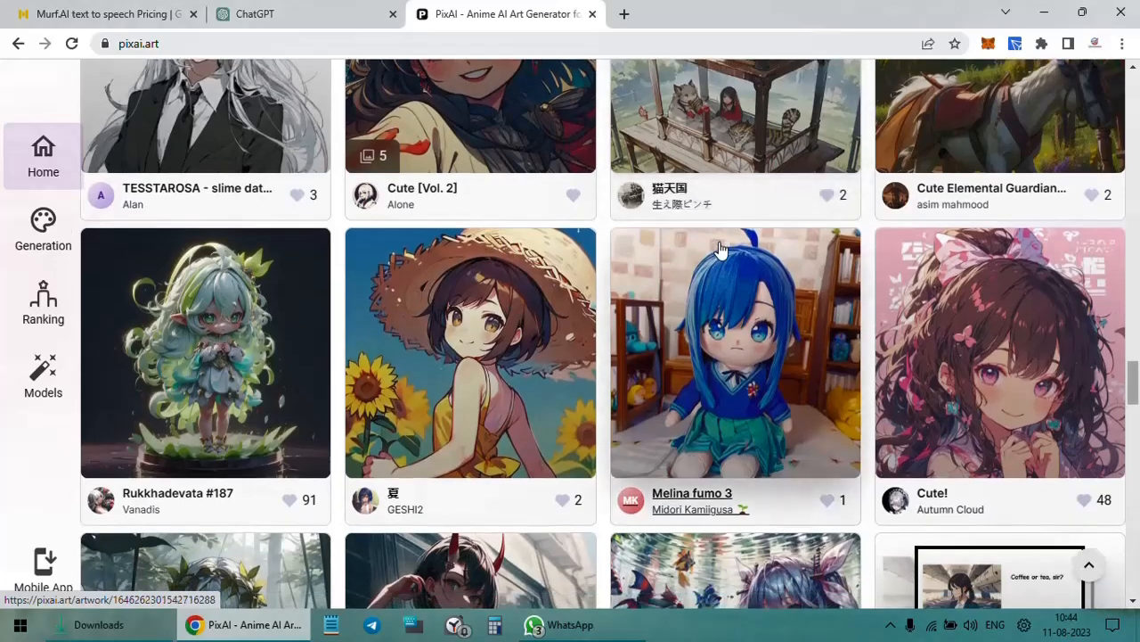
pyautogui.scroll(3, 722, 251)
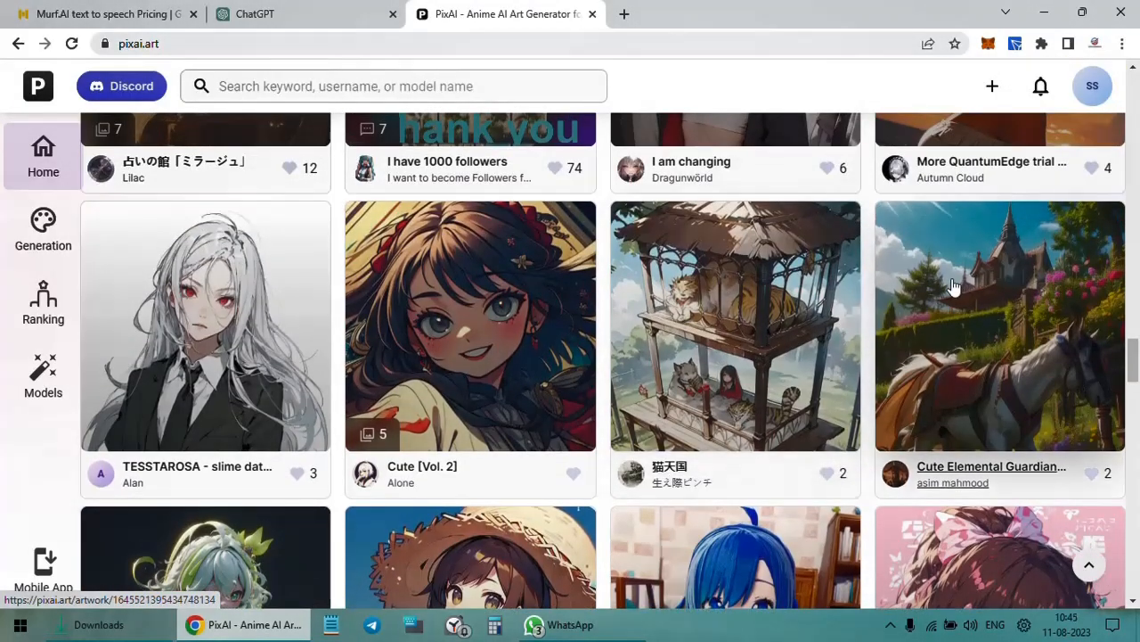
# - Examine the prompt, generation settings and negative prompt of the "Cute Elemental Guardian and Playful Pets: Enchanted Meadows" artwork
pyautogui.click(953, 286)
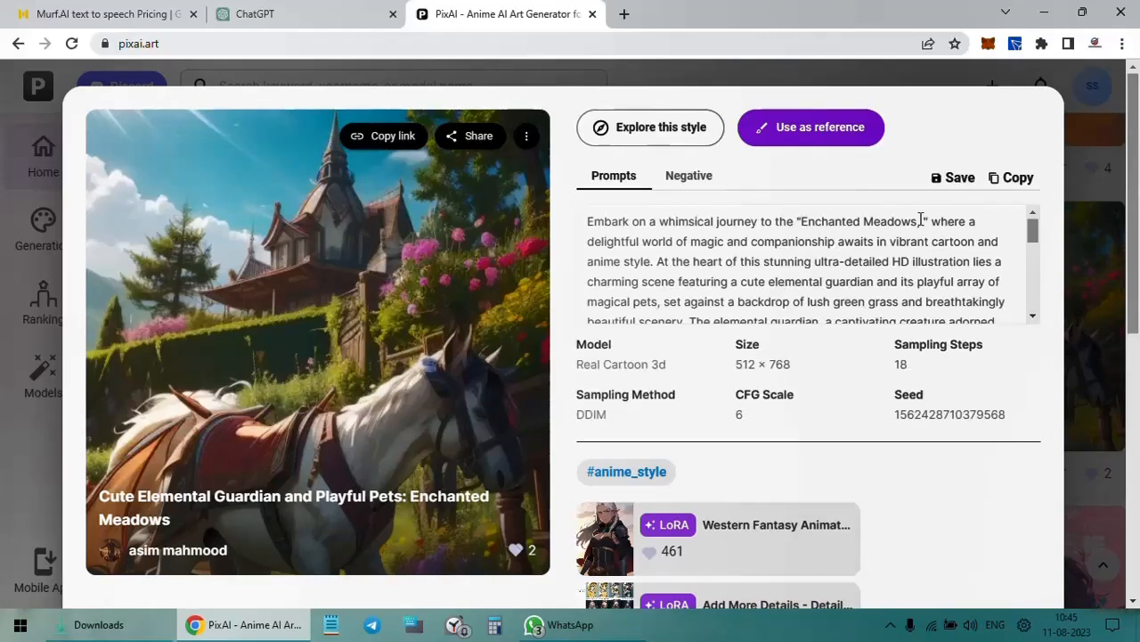
pyautogui.scroll(-1, 818, 234)
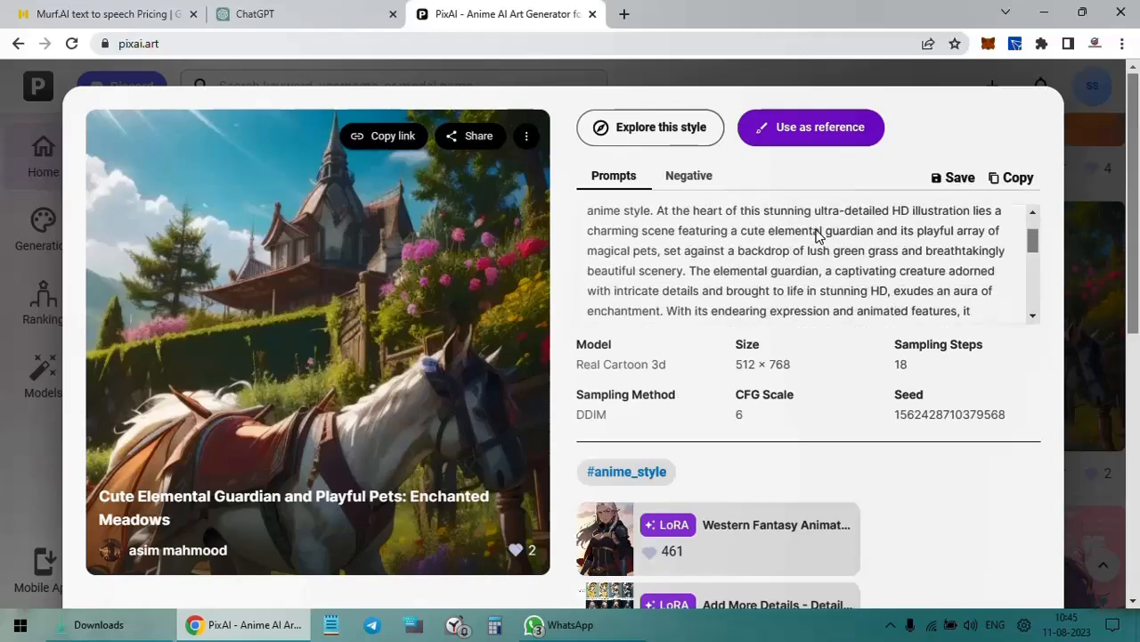
pyautogui.scroll(-6, 768, 250)
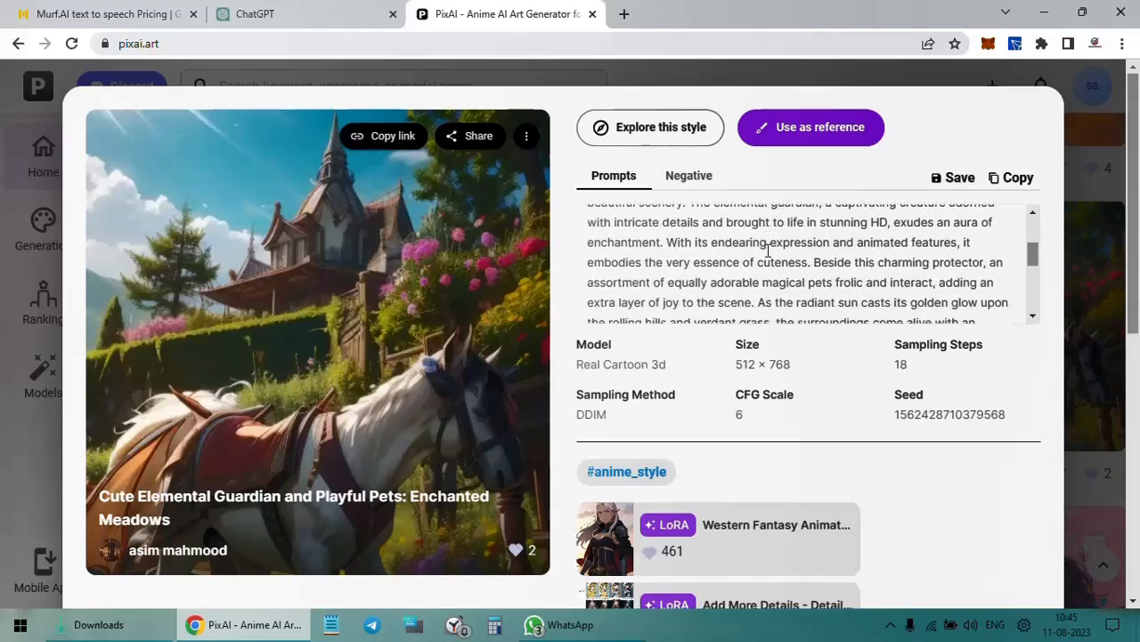
pyautogui.scroll(-1, 768, 250)
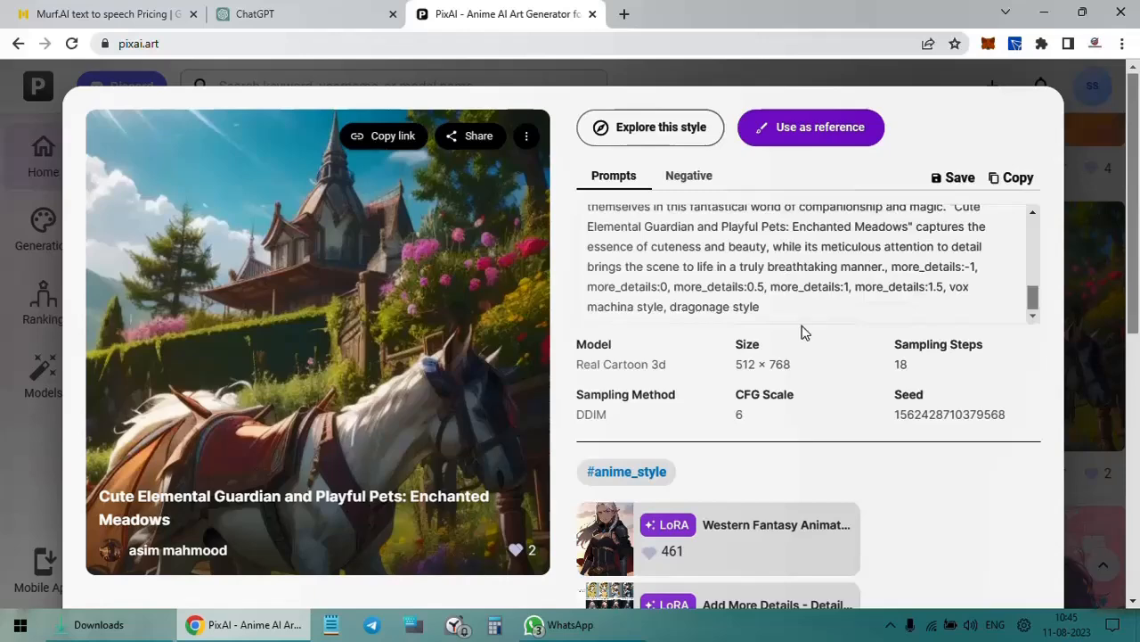
pyautogui.scroll(-1, 814, 372)
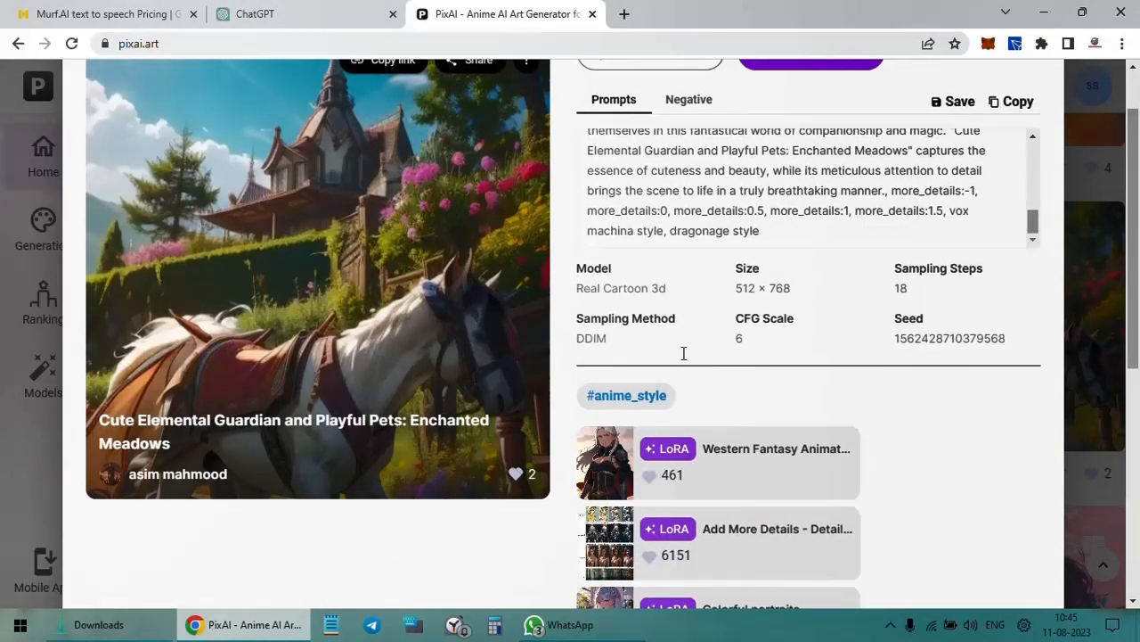
pyautogui.scroll(1, 819, 386)
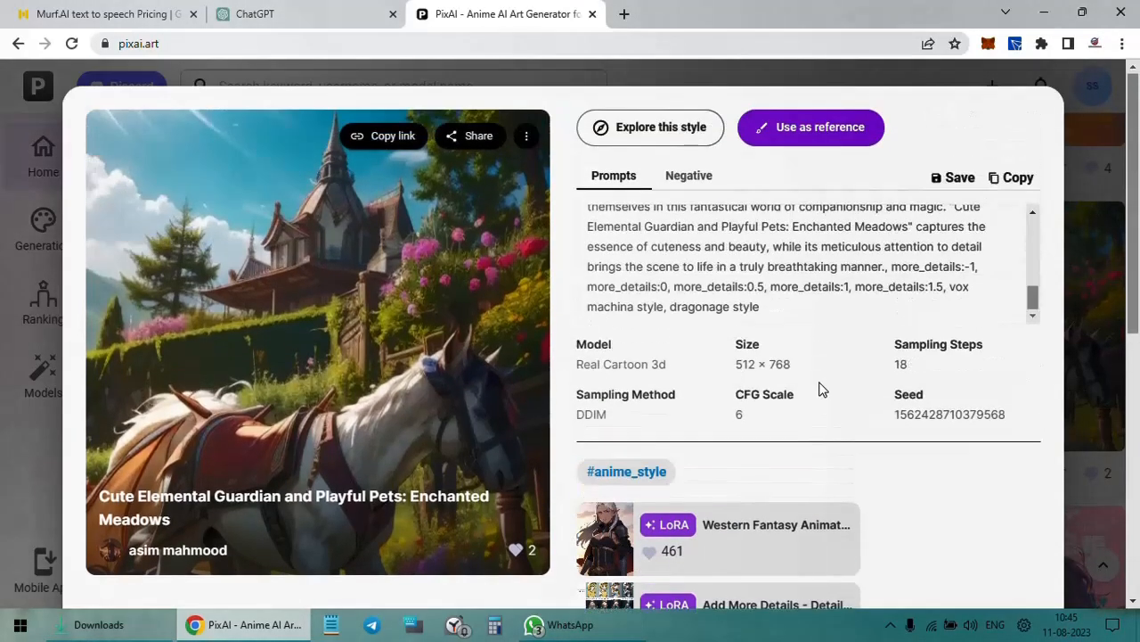
pyautogui.click(695, 183)
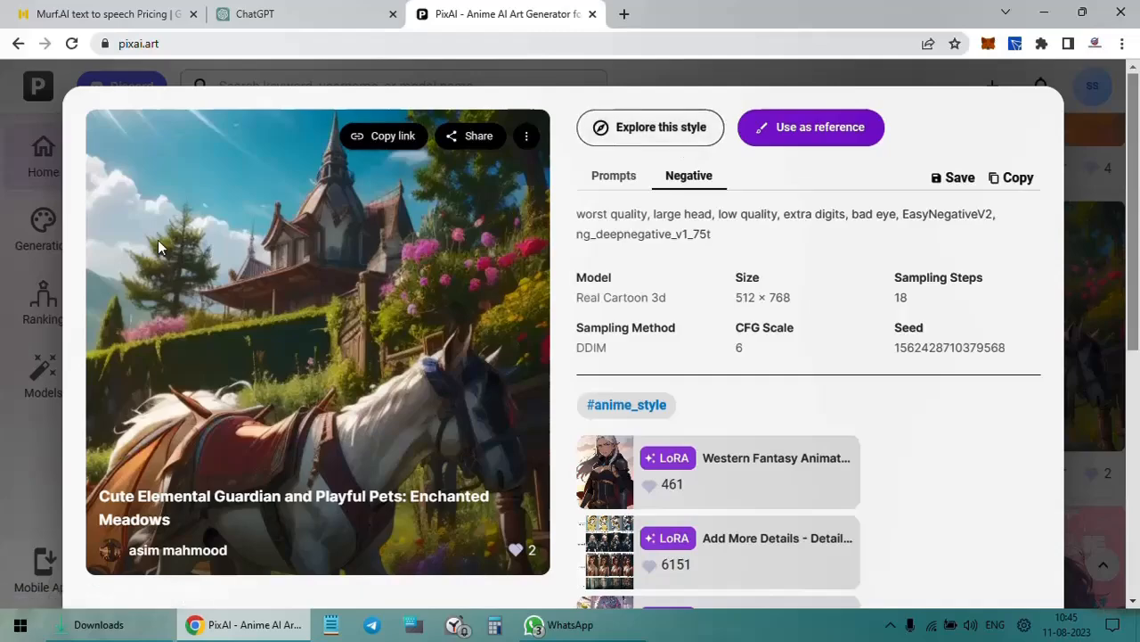
pyautogui.click(25, 447)
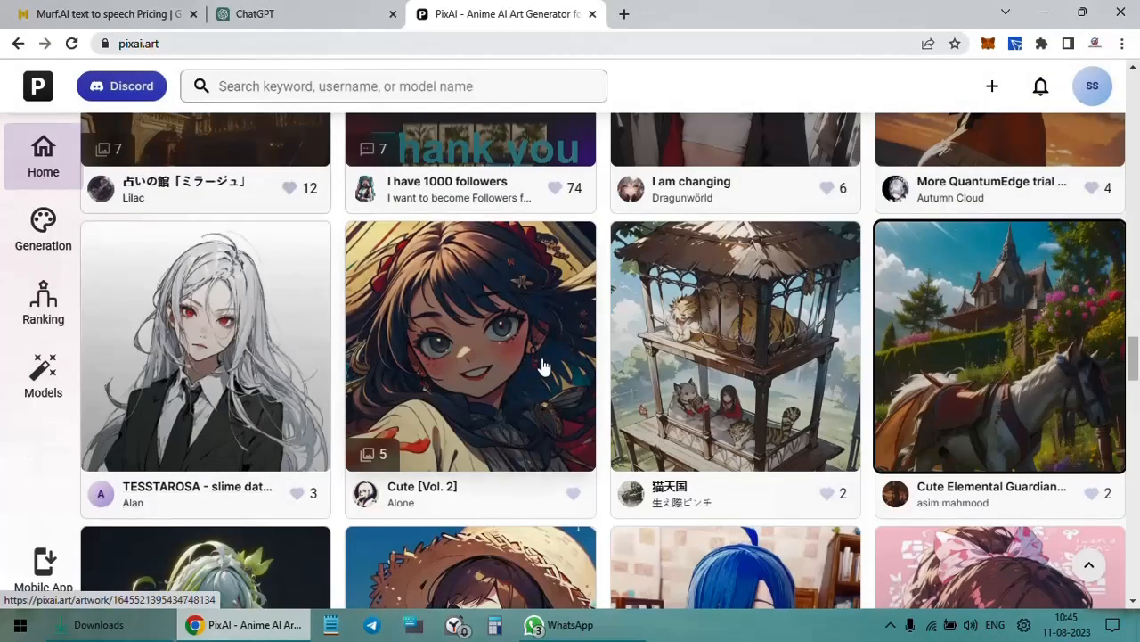
# - Copy the negative prompt of the "Bird" artwork to the clipboard and close its details
pyautogui.scroll(5, 542, 368)
pyautogui.scroll(1, 543, 366)
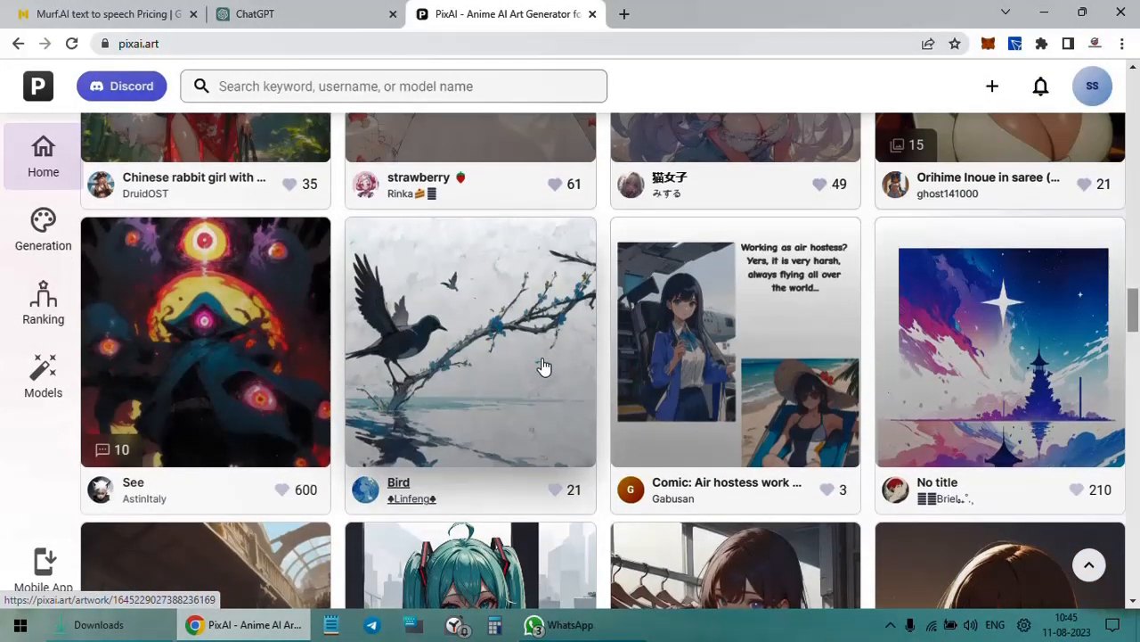
pyautogui.click(544, 366)
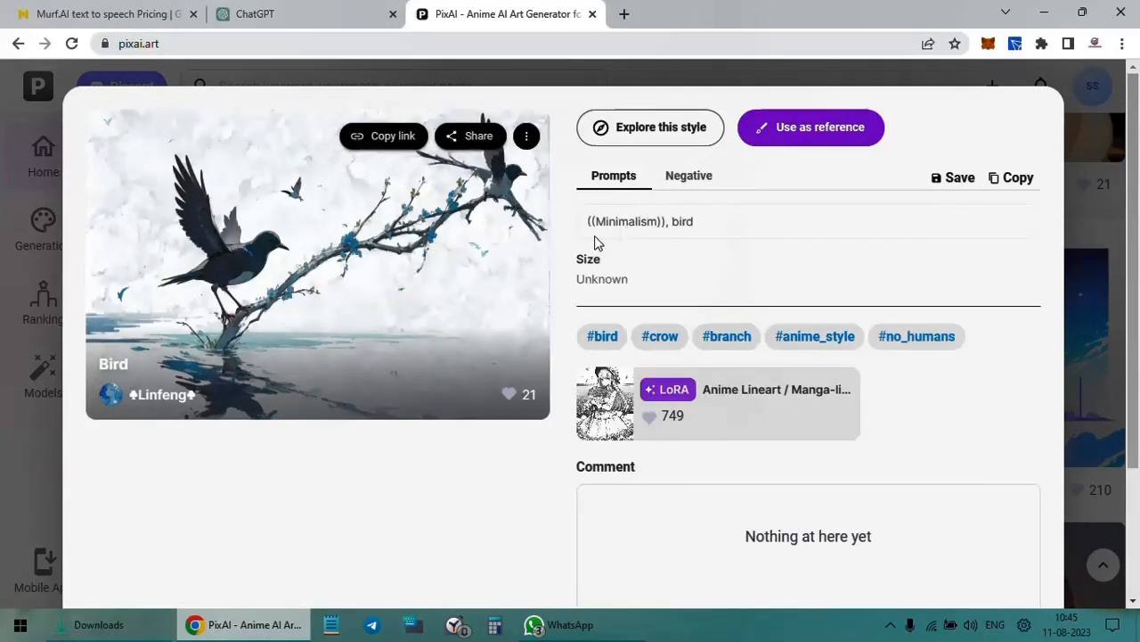
pyautogui.click(692, 185)
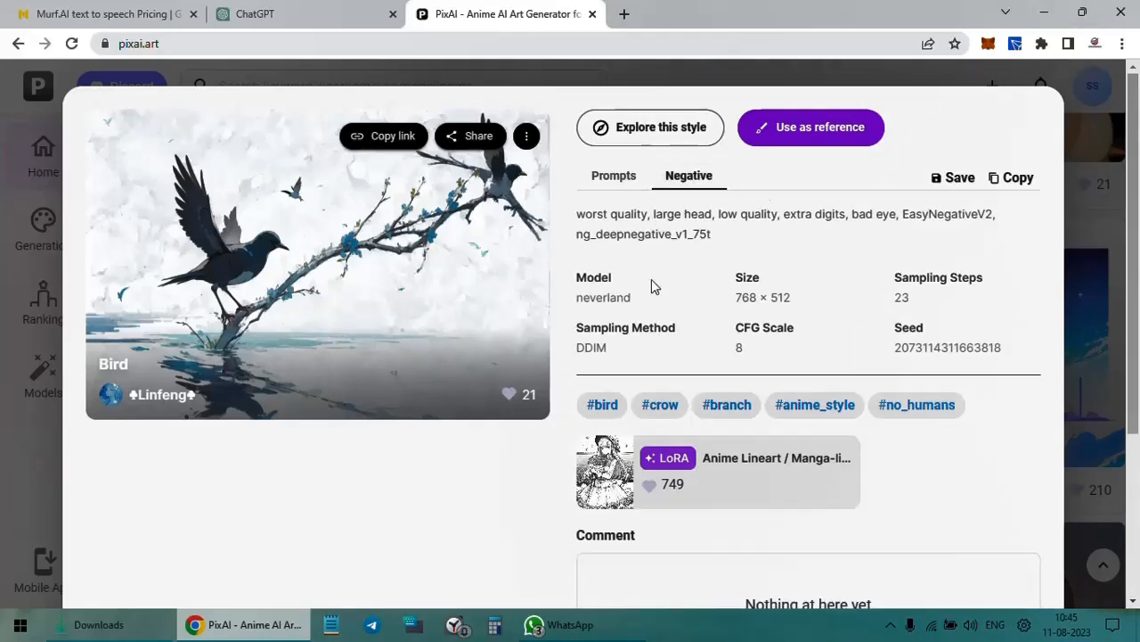
pyautogui.click(1010, 179)
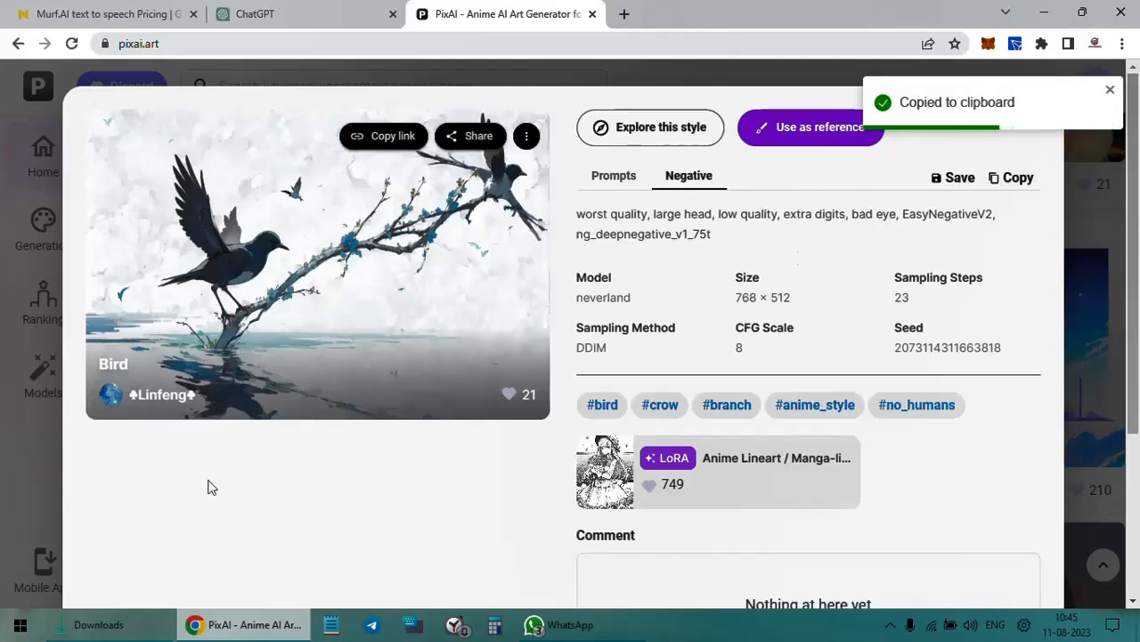
pyautogui.click(10, 499)
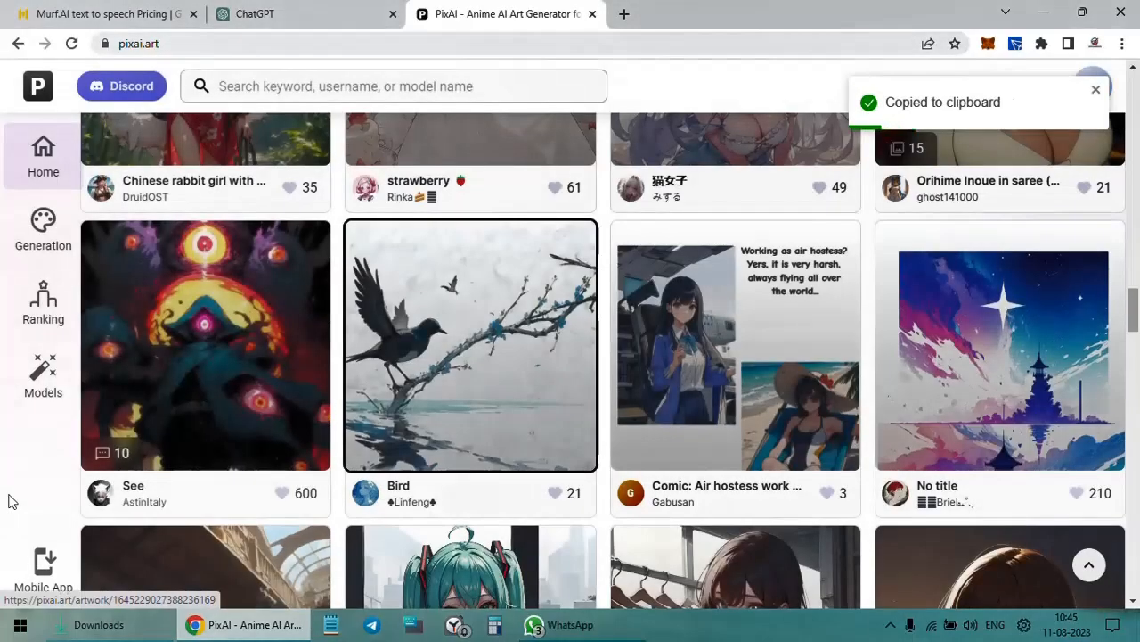
# - Go from the home gallery to the image generation page
pyautogui.scroll(3, 152, 341)
pyautogui.scroll(15, 151, 341)
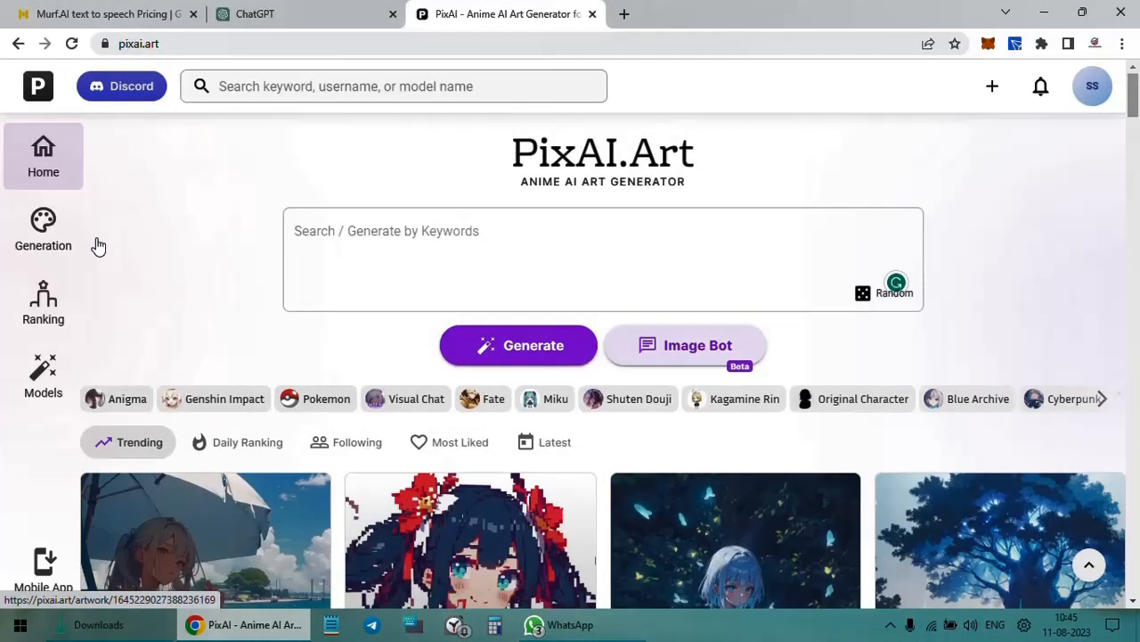
pyautogui.click(370, 235)
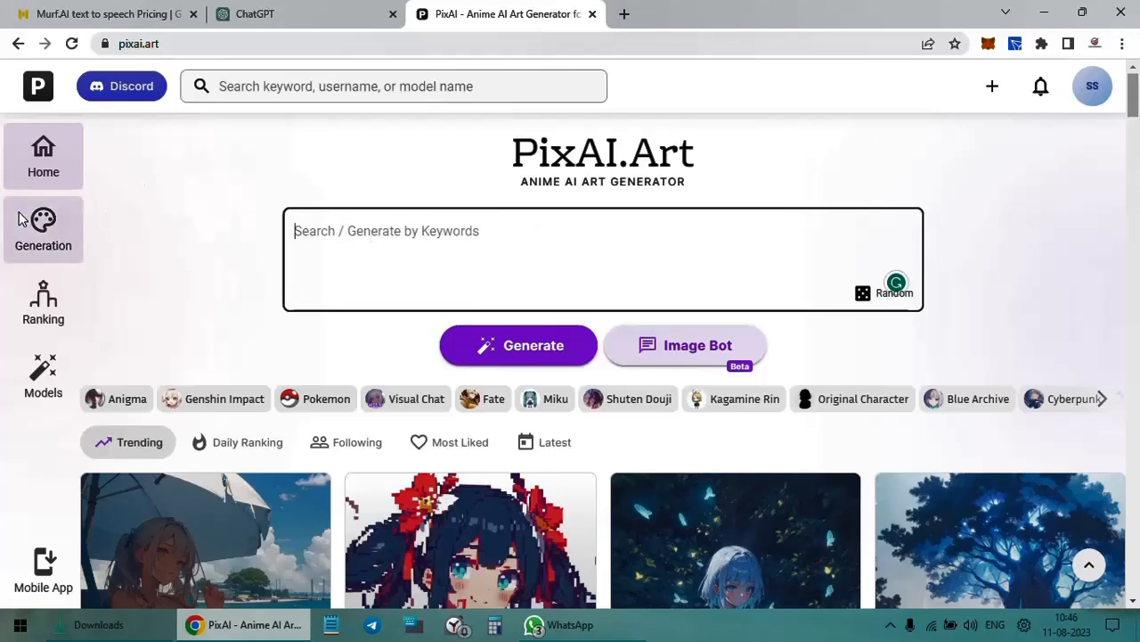
pyautogui.moveTo(38, 219)
pyautogui.click(167, 232)
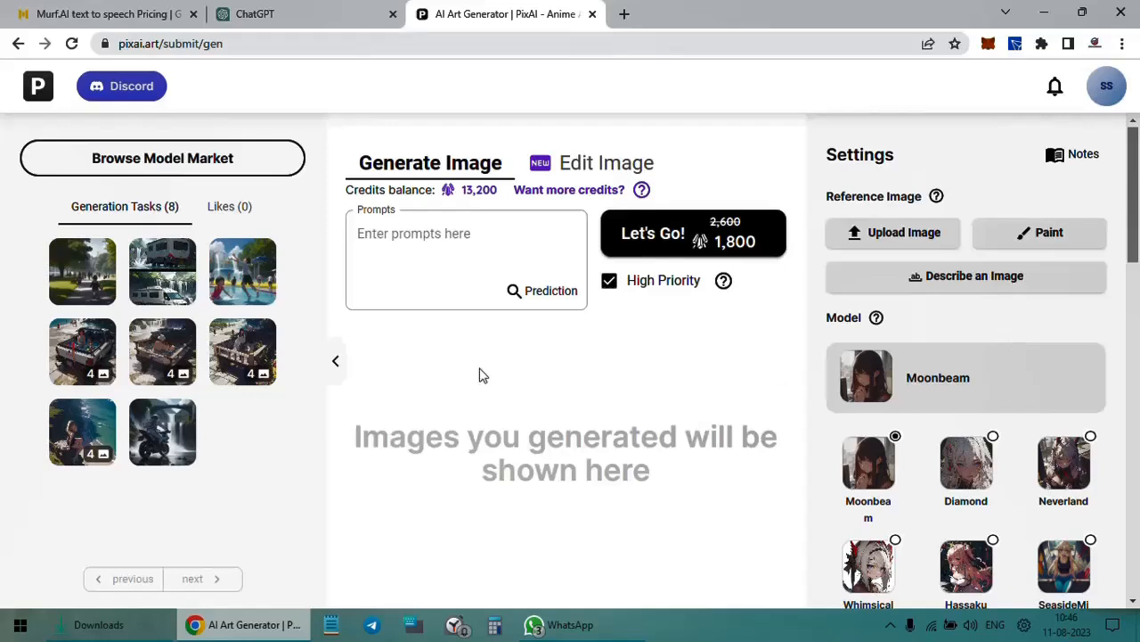
# - Load the earlier generation task of kids playing in a park and view its image enlarged
pyautogui.click(97, 267)
pyautogui.moveTo(552, 412)
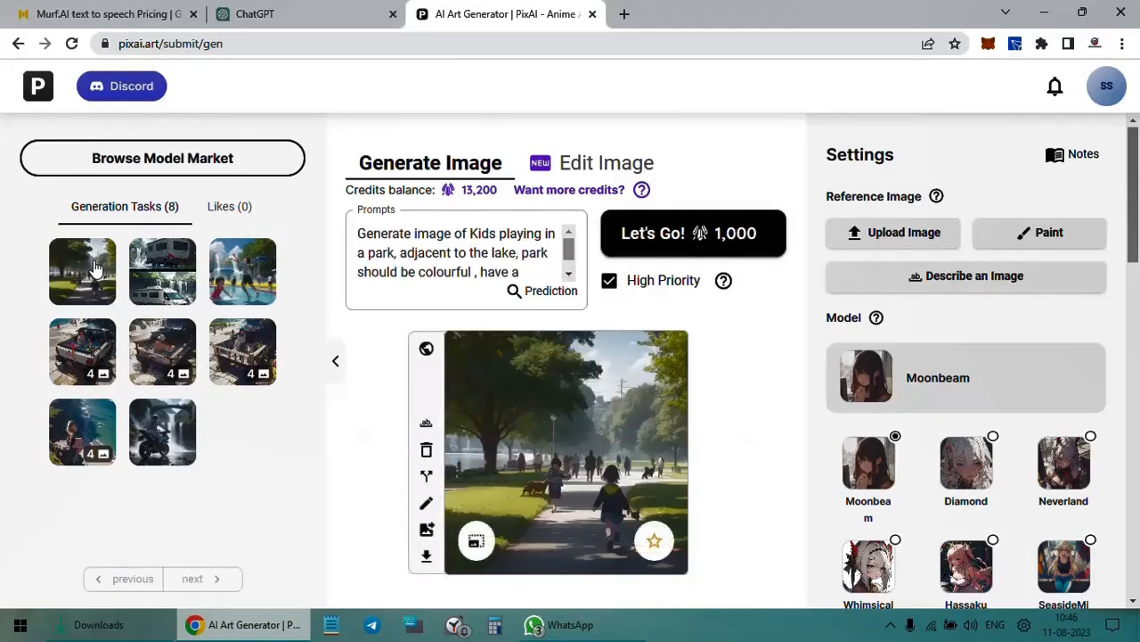
pyautogui.click(552, 411)
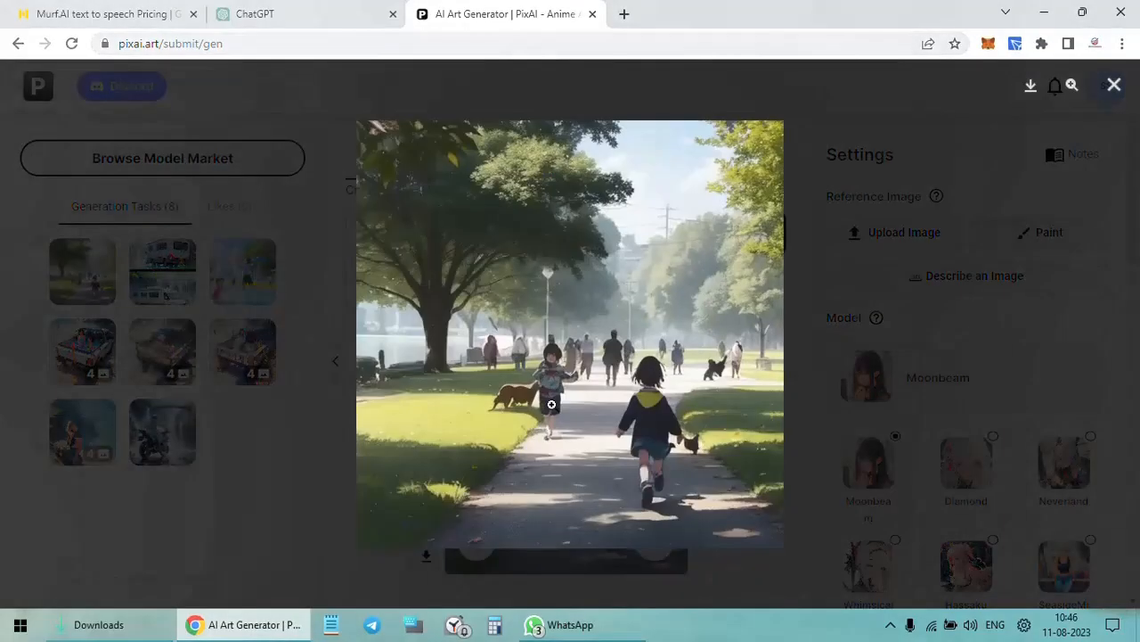
pyautogui.click(39, 561)
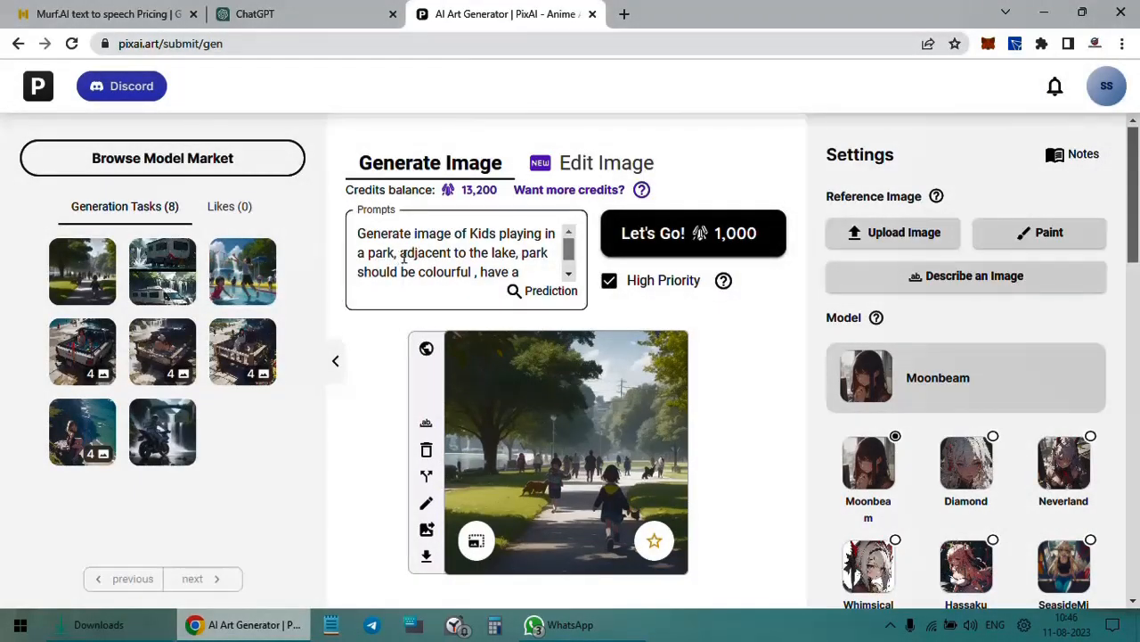
# - View the park image enlarged again, and load the earlier monster truck task and view its image enlarged
pyautogui.click(547, 475)
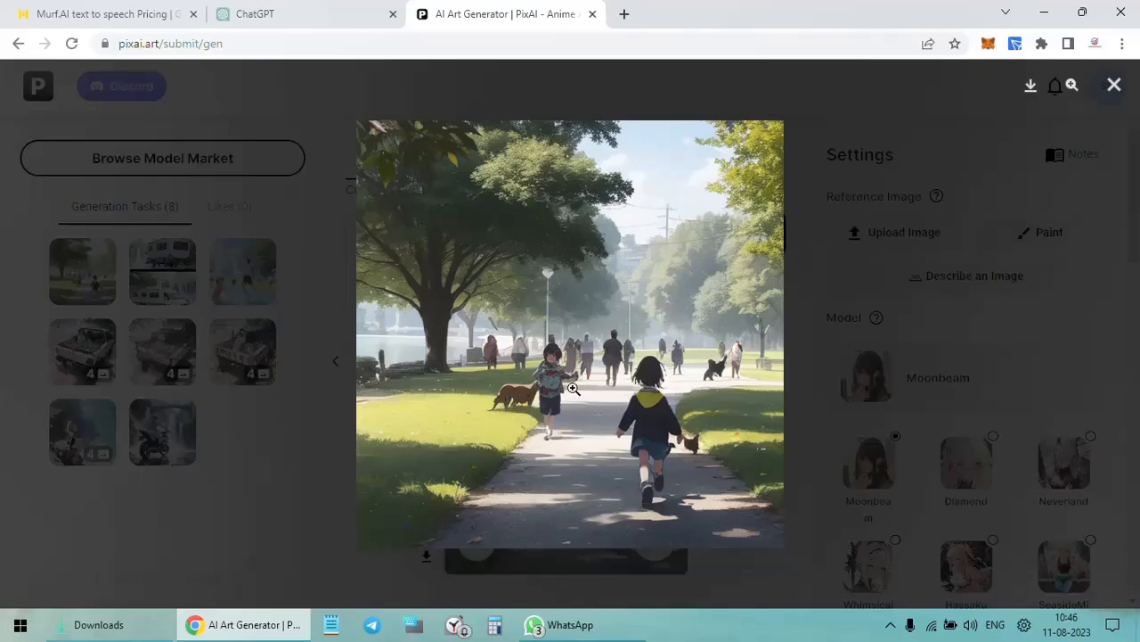
pyautogui.click(243, 476)
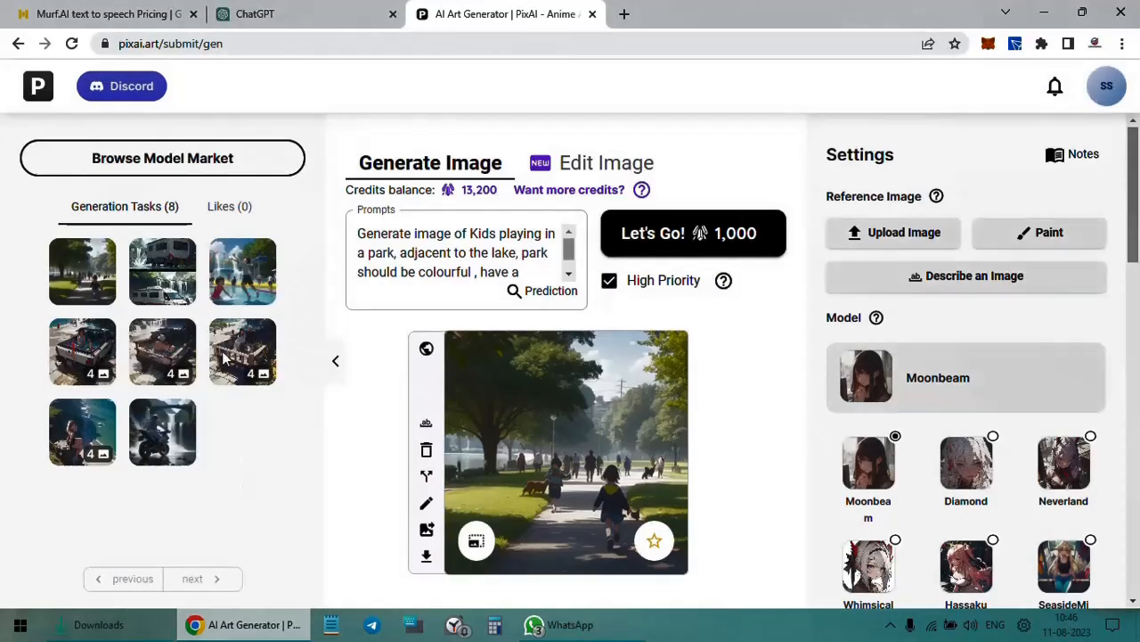
pyautogui.click(158, 270)
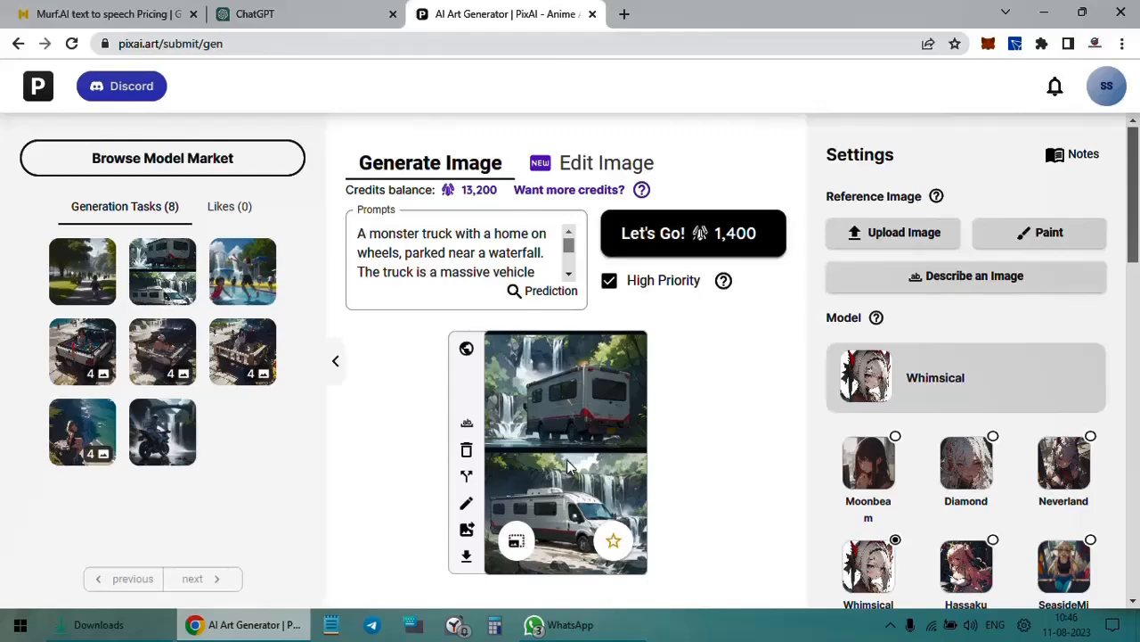
pyautogui.click(568, 467)
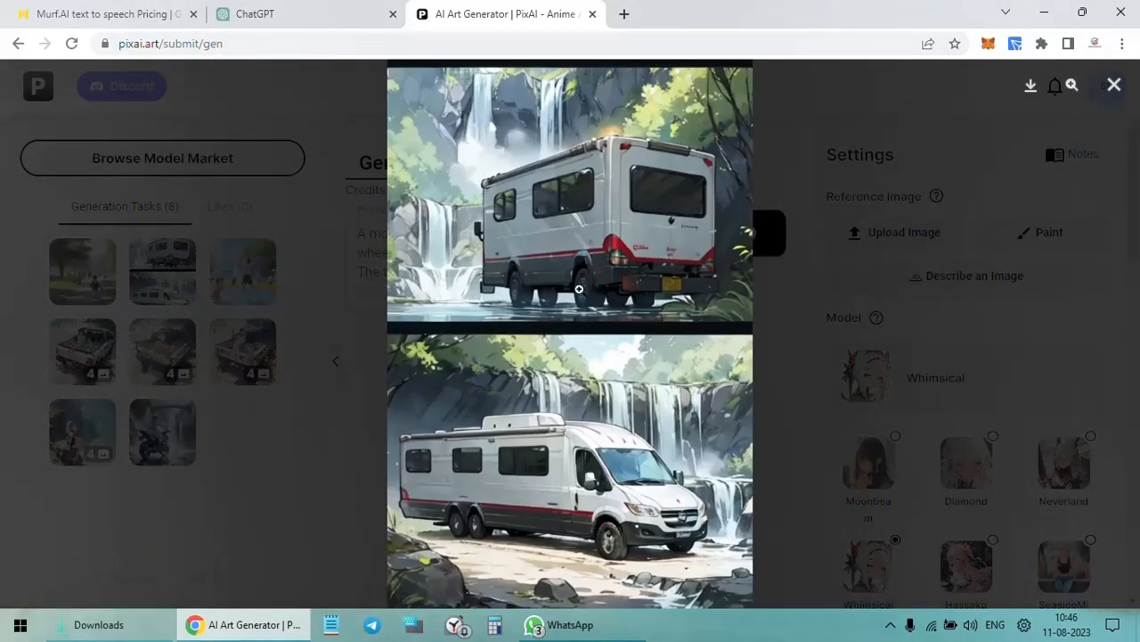
pyautogui.click(348, 451)
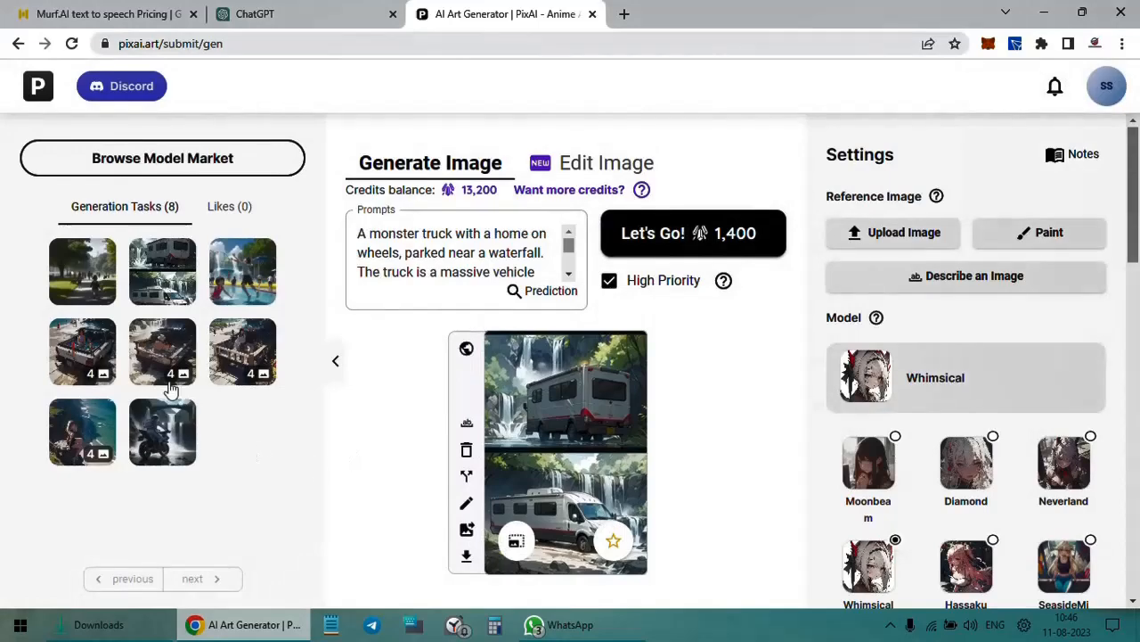
# - Load the earlier task of a bot in an astronaut suit riding a motorbike and view its image enlarged
pyautogui.click(171, 436)
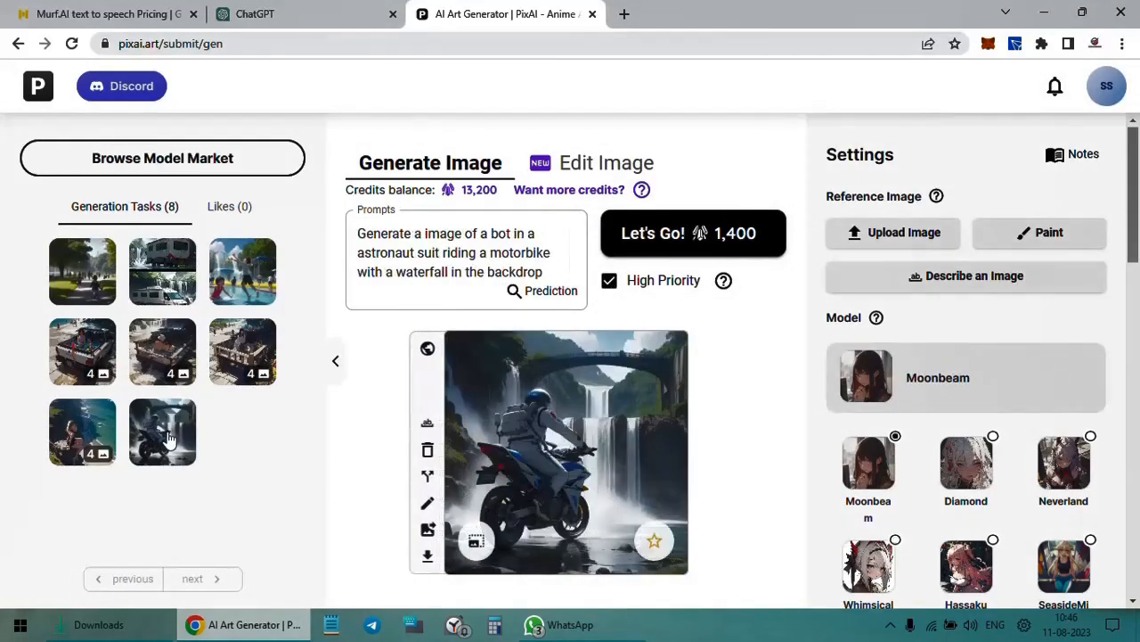
pyautogui.click(537, 428)
pyautogui.click(112, 532)
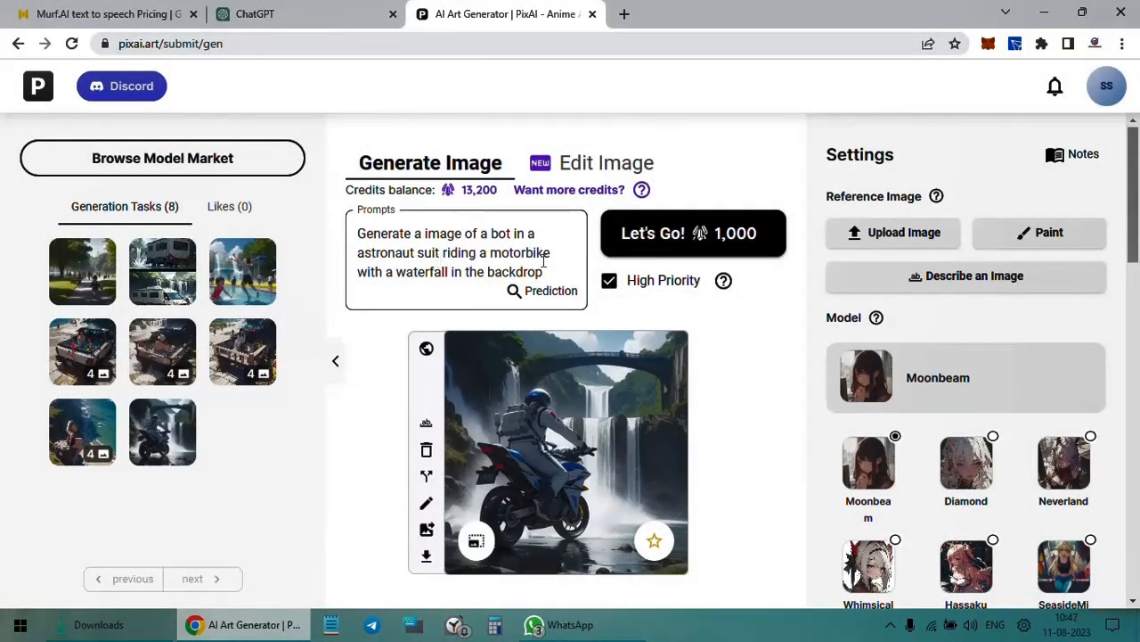
pyautogui.click(575, 443)
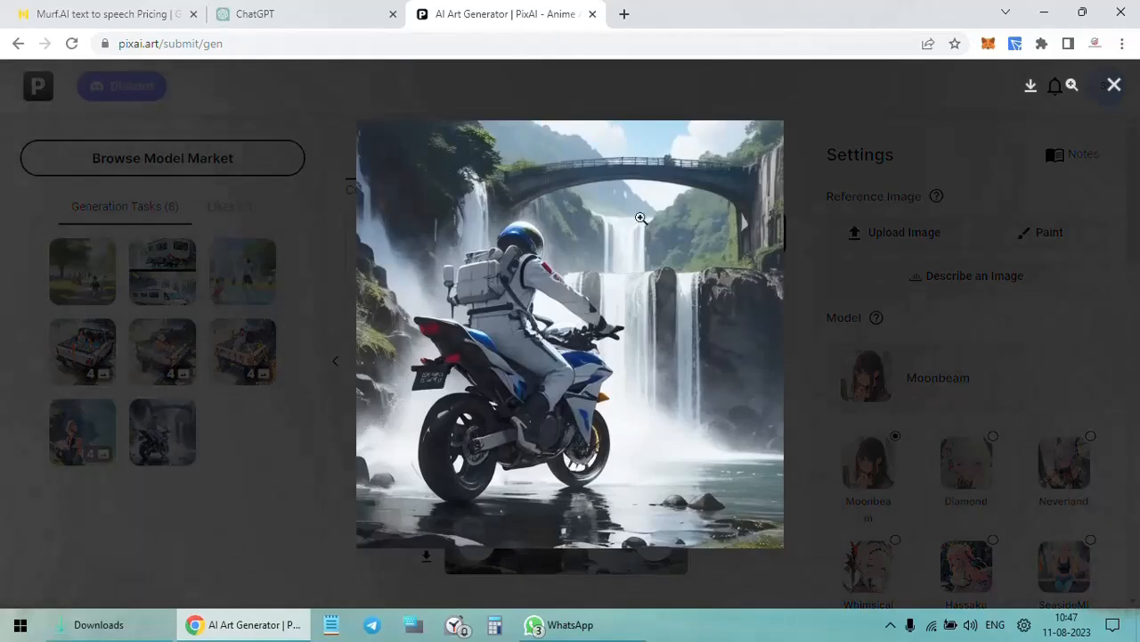
pyautogui.click(161, 547)
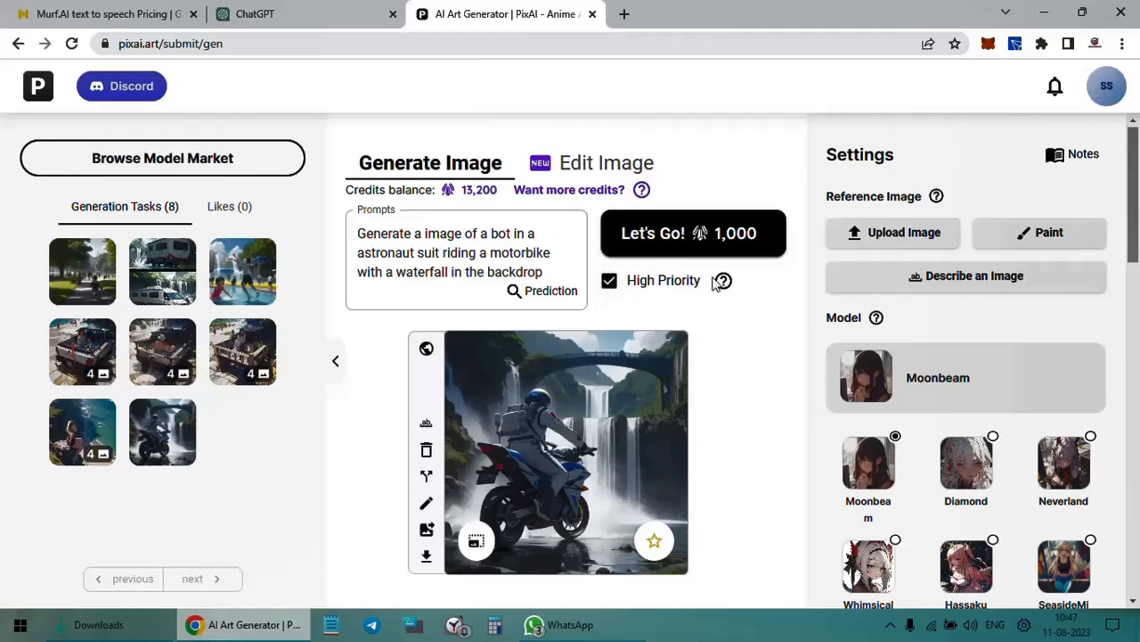
# - Read the explanation of High Priority credits and switch High Priority off and back on
pyautogui.moveTo(724, 281)
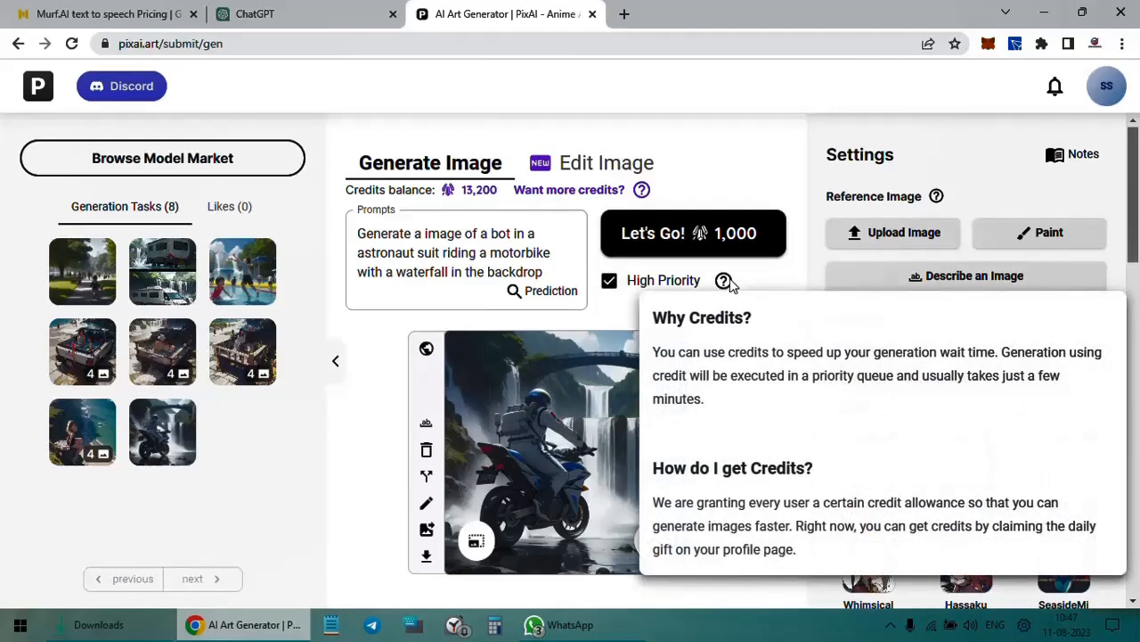
pyautogui.click(611, 285)
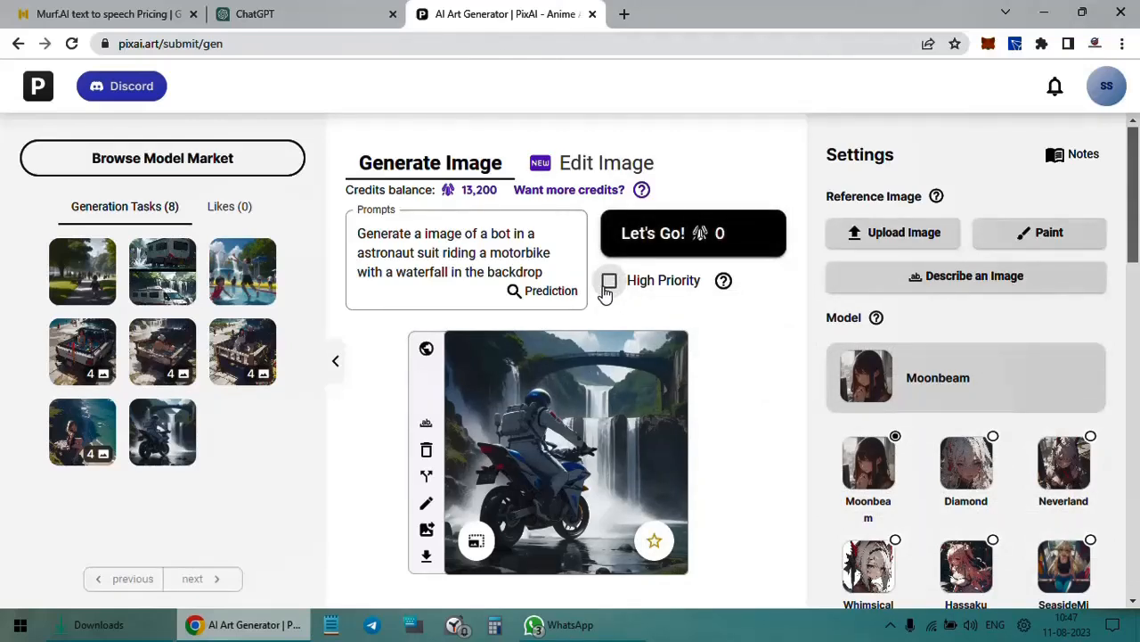
pyautogui.click(607, 292)
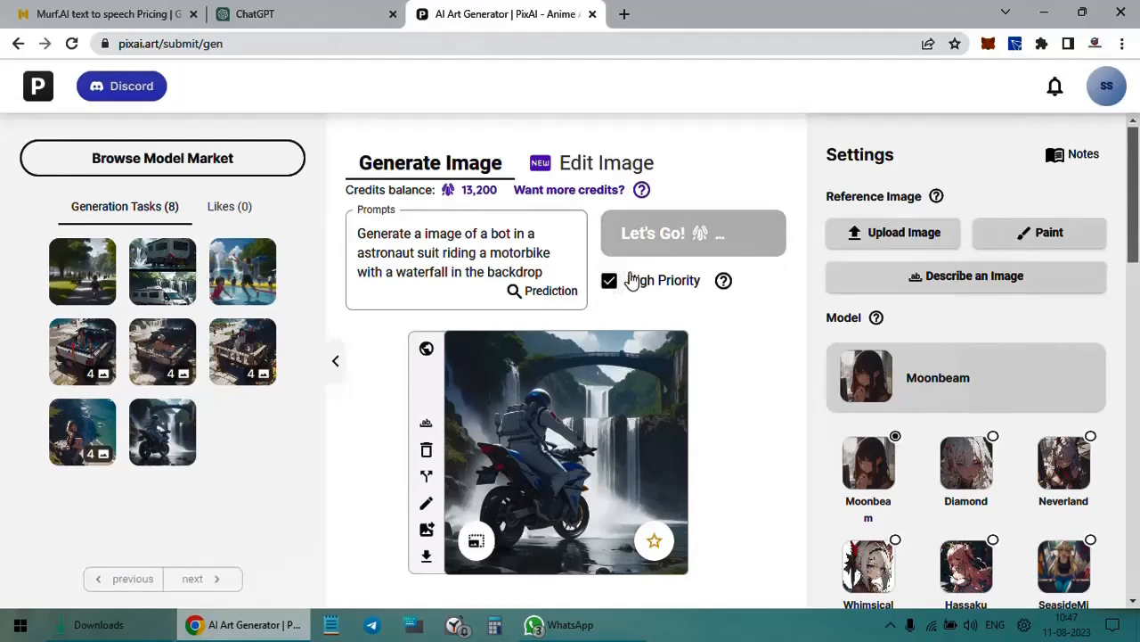
# - Examine the available models, LoRA choices, image size and number-of-images options in the generation settings
pyautogui.moveTo(937, 197)
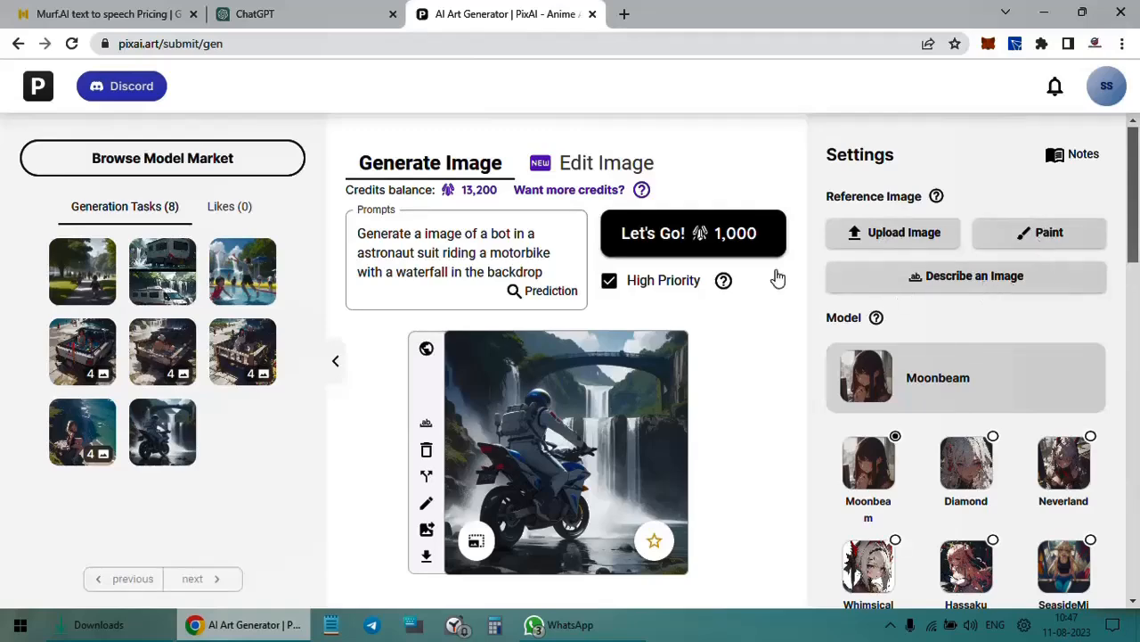
pyautogui.scroll(-4, 873, 359)
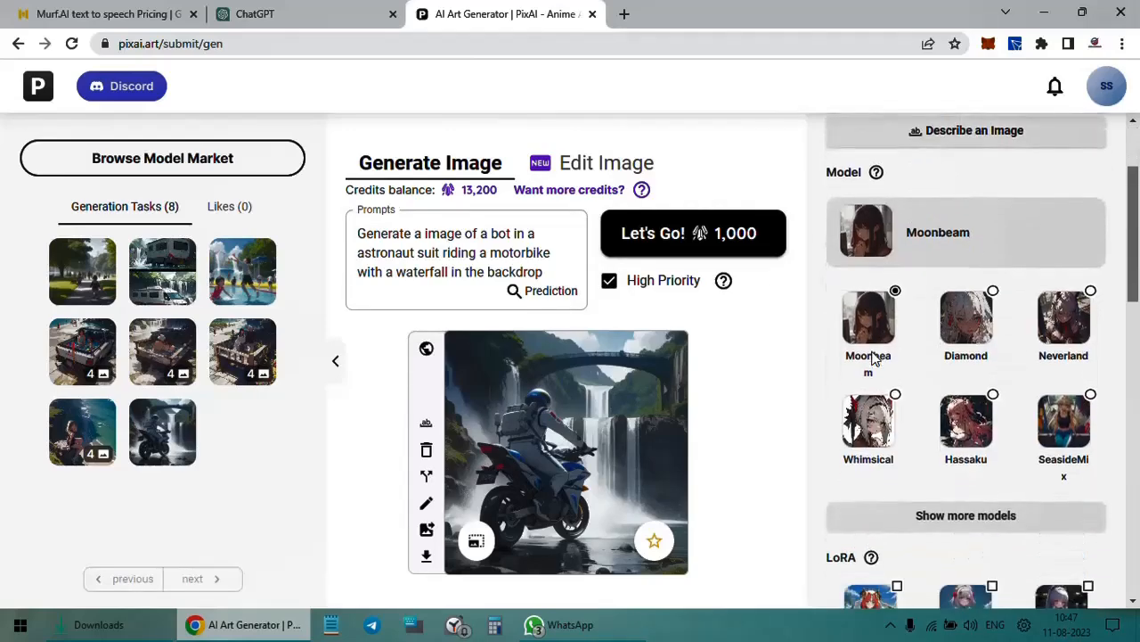
pyautogui.scroll(-5, 873, 359)
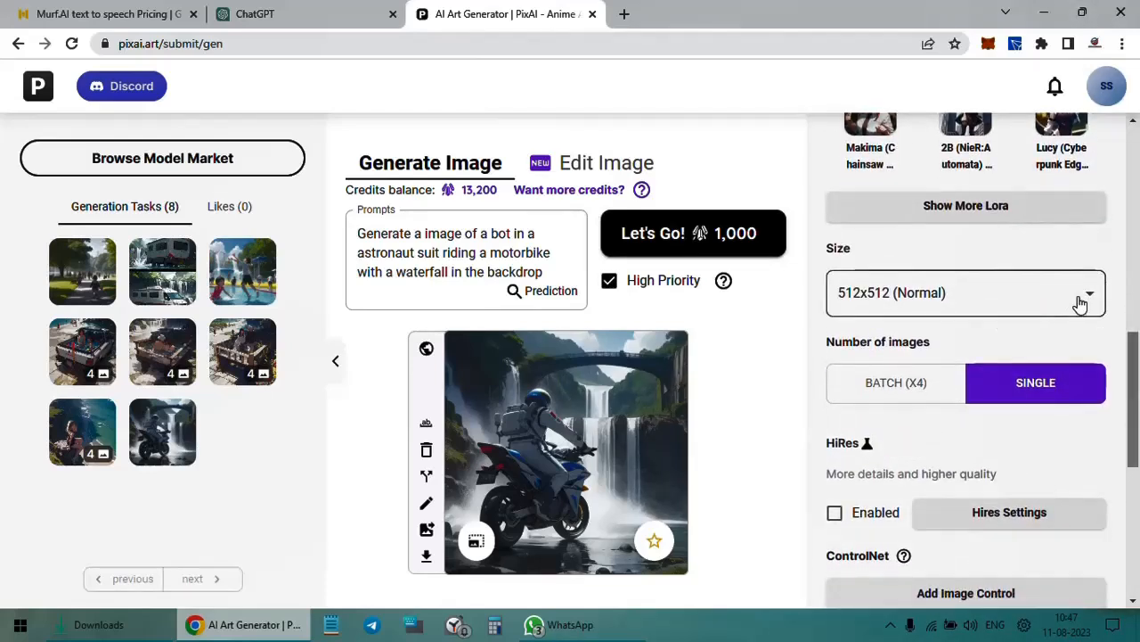
pyautogui.scroll(2, 1024, 250)
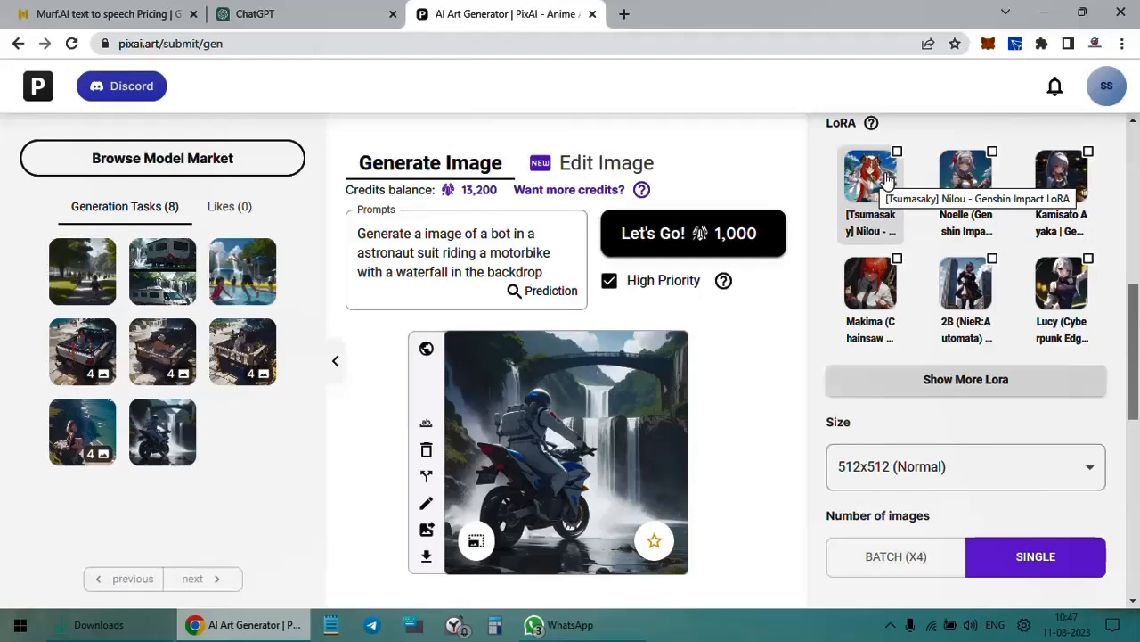
pyautogui.scroll(-1, 882, 267)
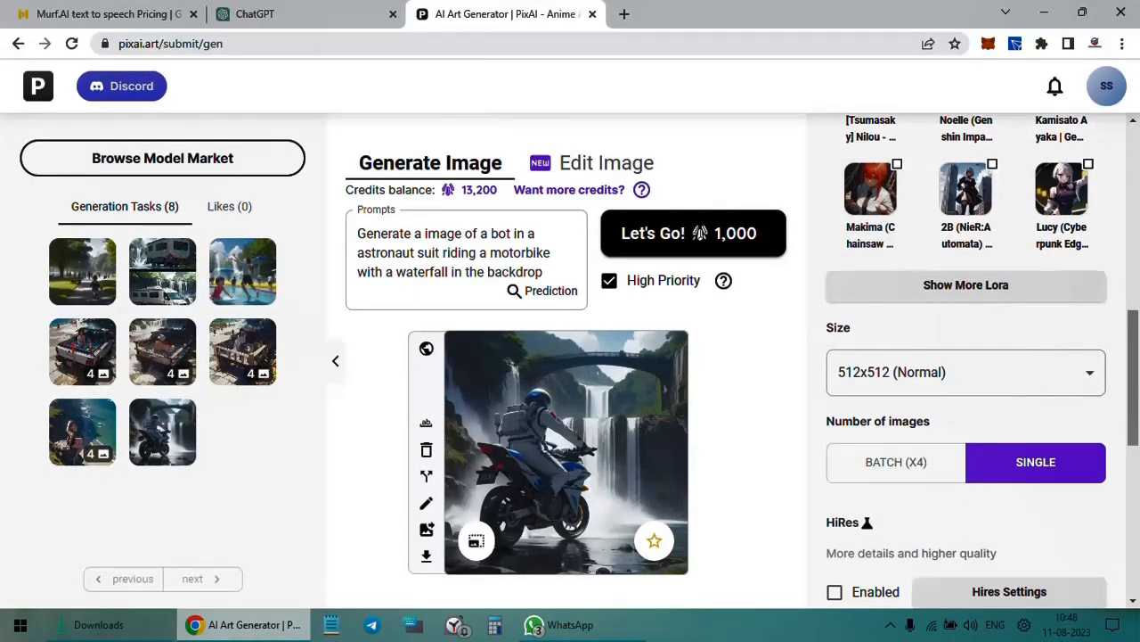
pyautogui.scroll(-1, 966, 357)
pyautogui.scroll(2, 971, 312)
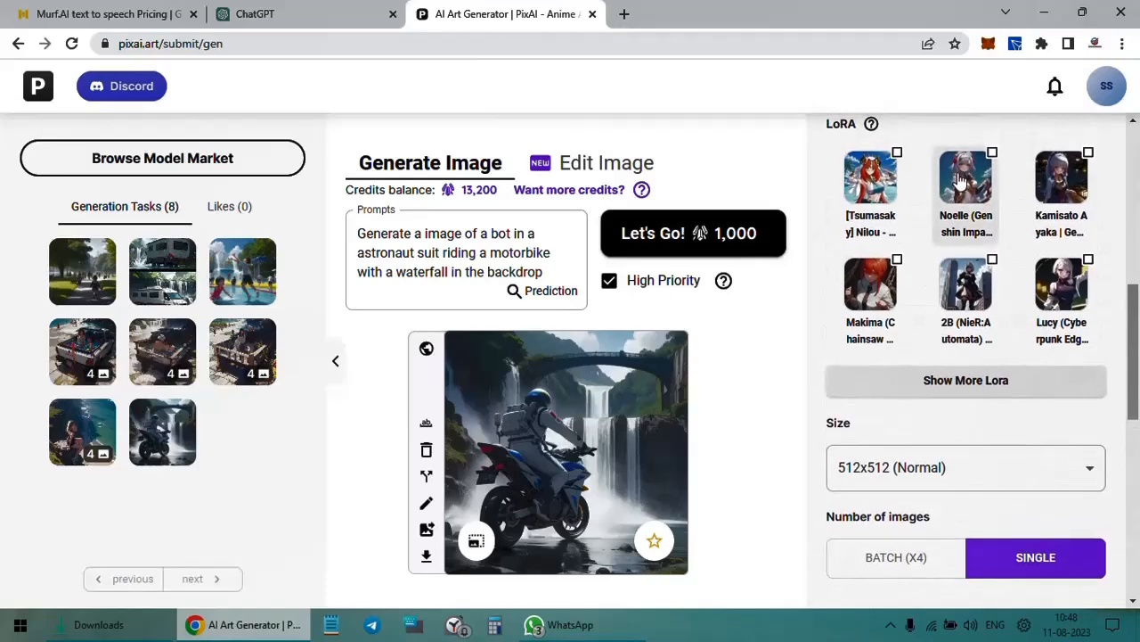
pyautogui.scroll(-2, 985, 326)
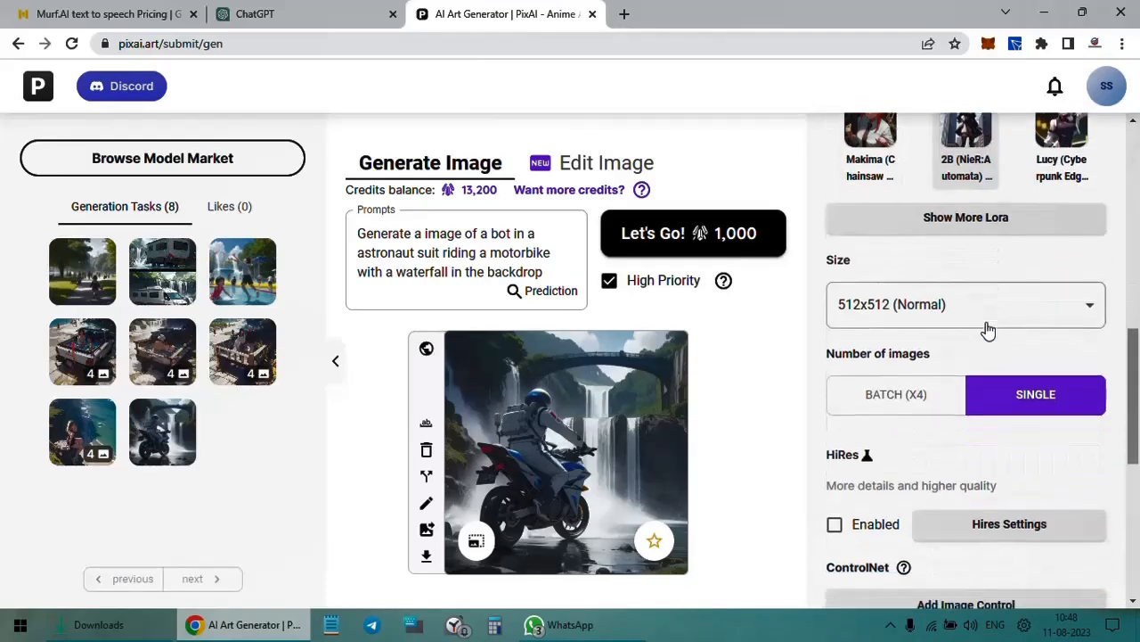
# - Set the image size to 768x512 (Landscape) and the number of images to BATCH (X4)
pyautogui.click(1048, 299)
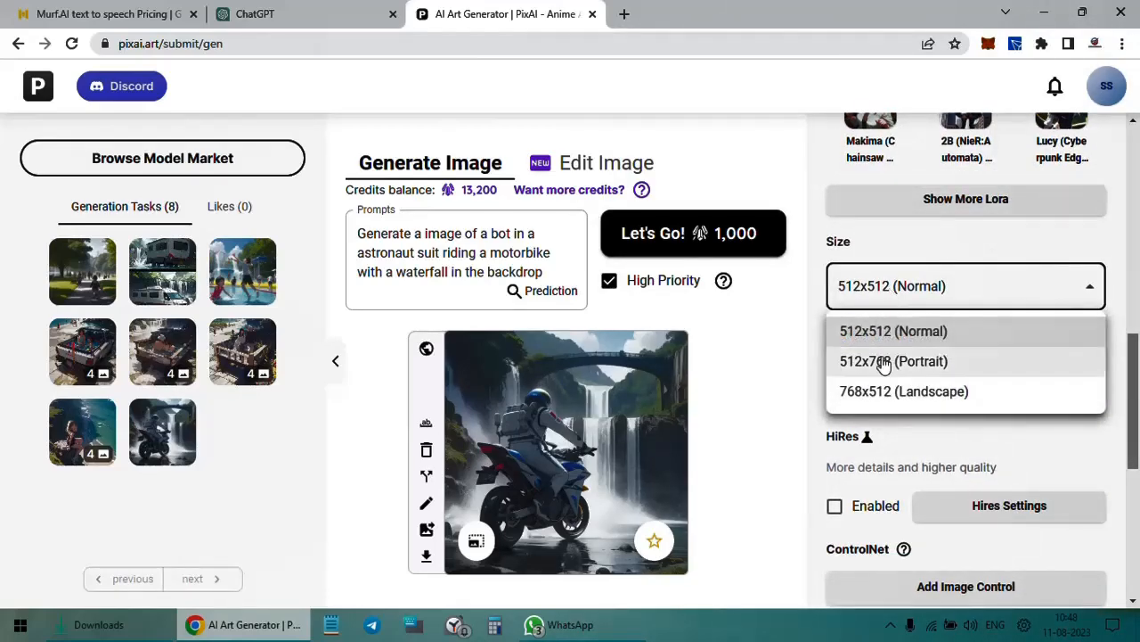
pyautogui.click(921, 392)
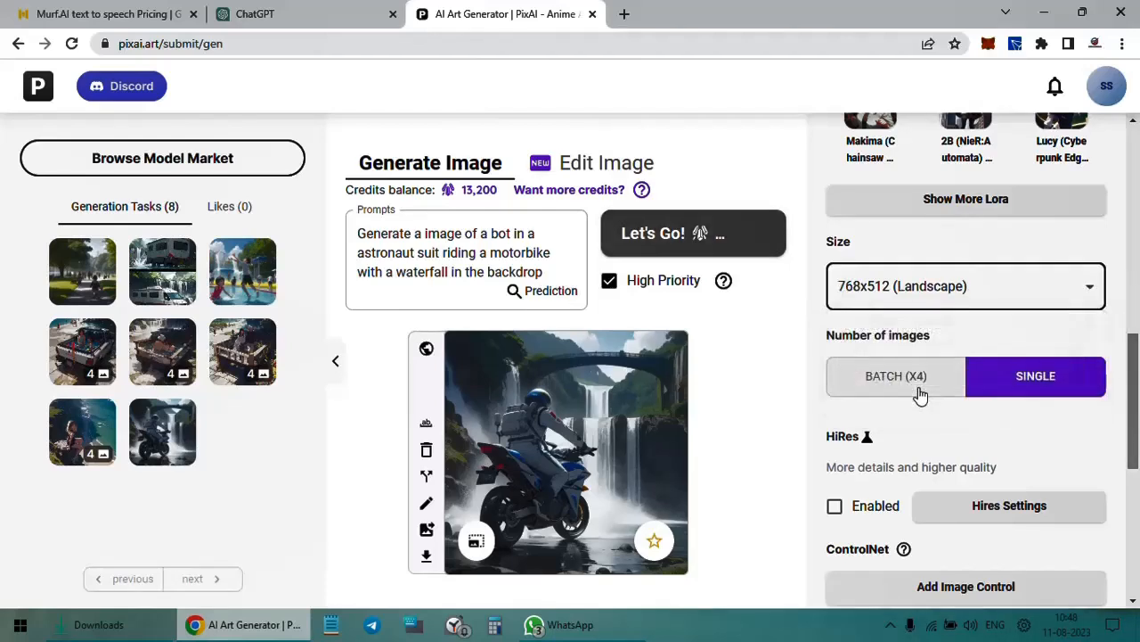
pyautogui.scroll(-1, 922, 395)
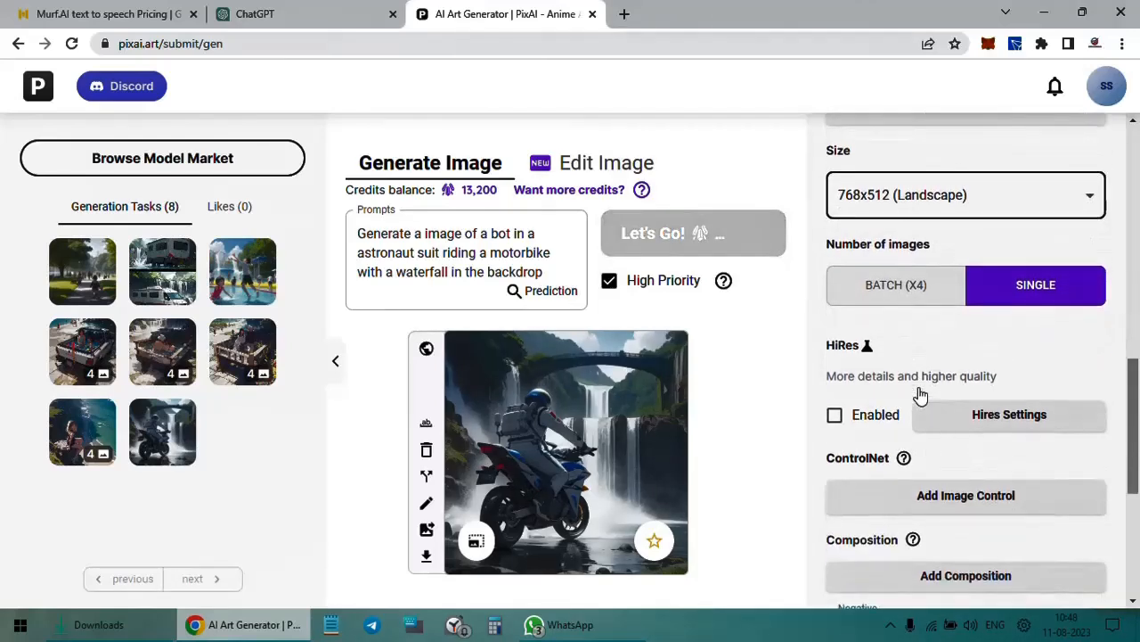
pyautogui.click(897, 302)
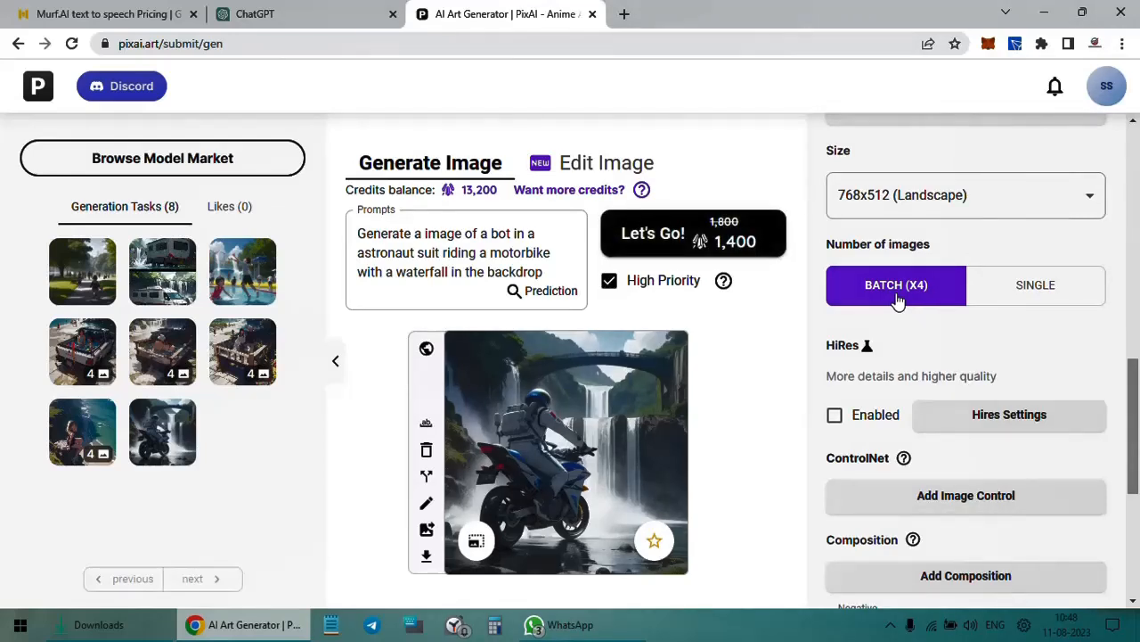
pyautogui.click(1057, 290)
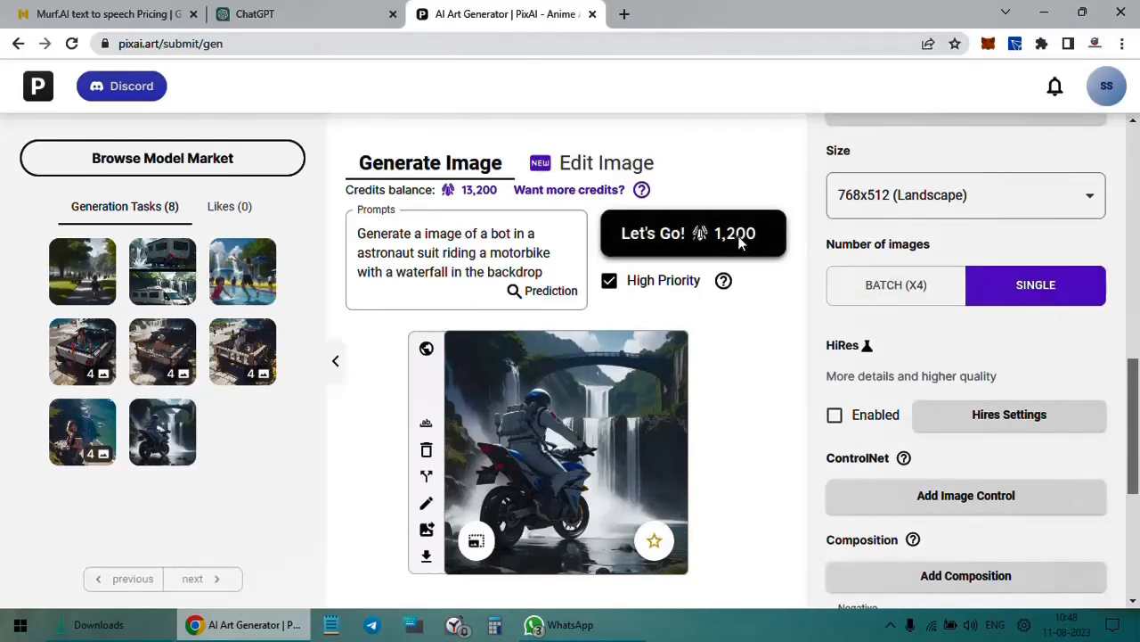
pyautogui.click(881, 283)
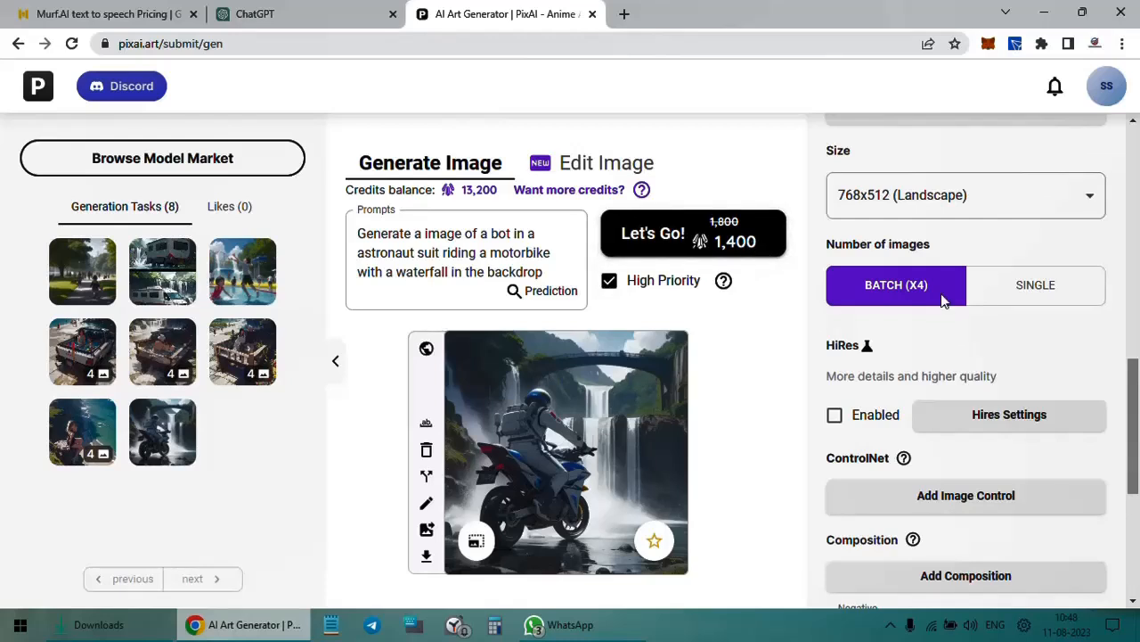
# - Review the HiRes resolution and denoising settings, dismiss them, and read the whole negative prompt
pyautogui.scroll(-2, 942, 300)
pyautogui.scroll(-1, 941, 293)
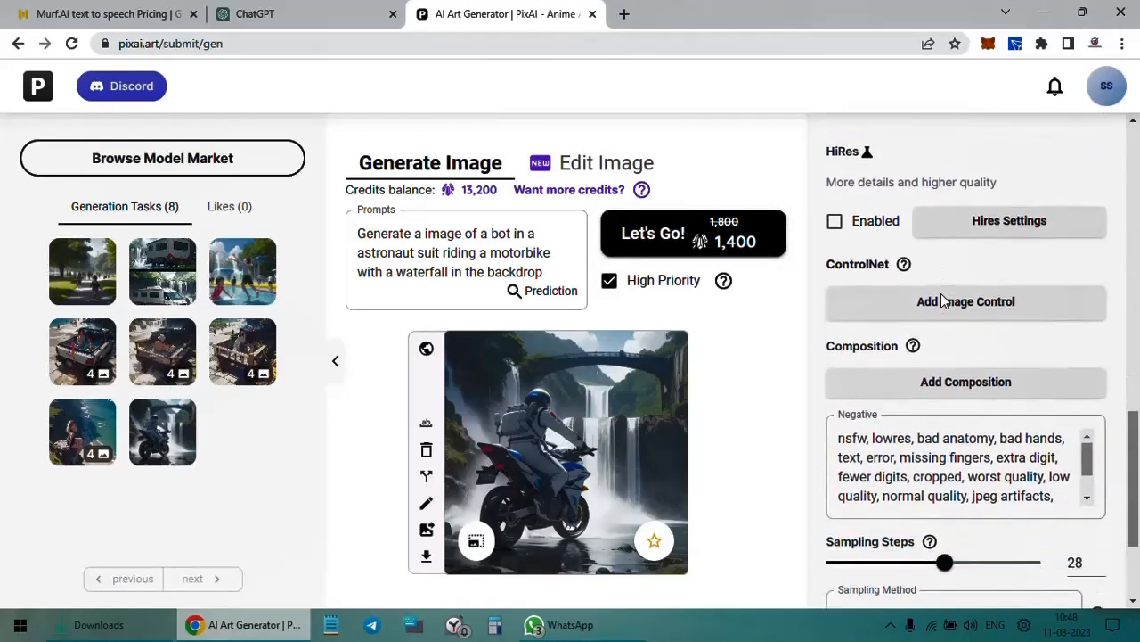
pyautogui.click(974, 214)
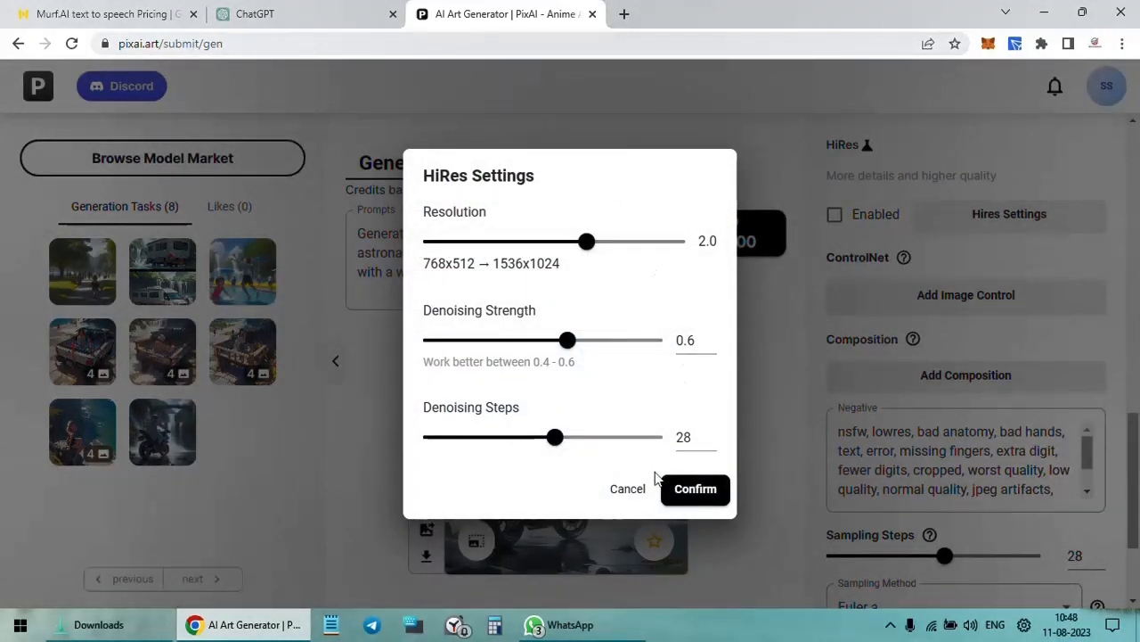
pyautogui.click(627, 488)
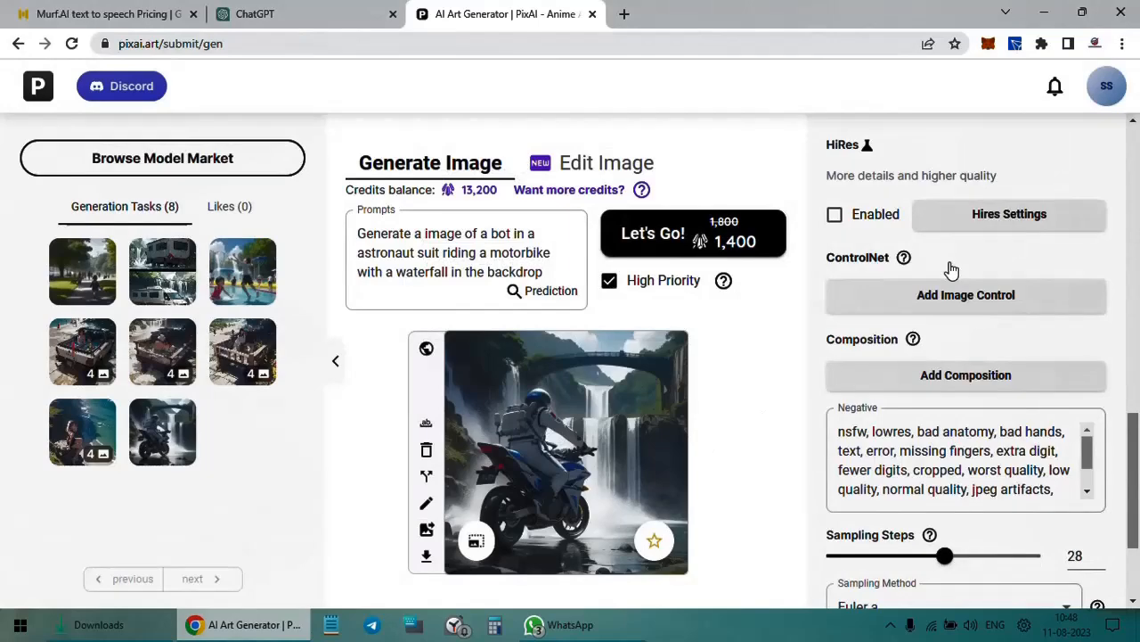
pyautogui.moveTo(902, 257)
pyautogui.scroll(-1, 1050, 424)
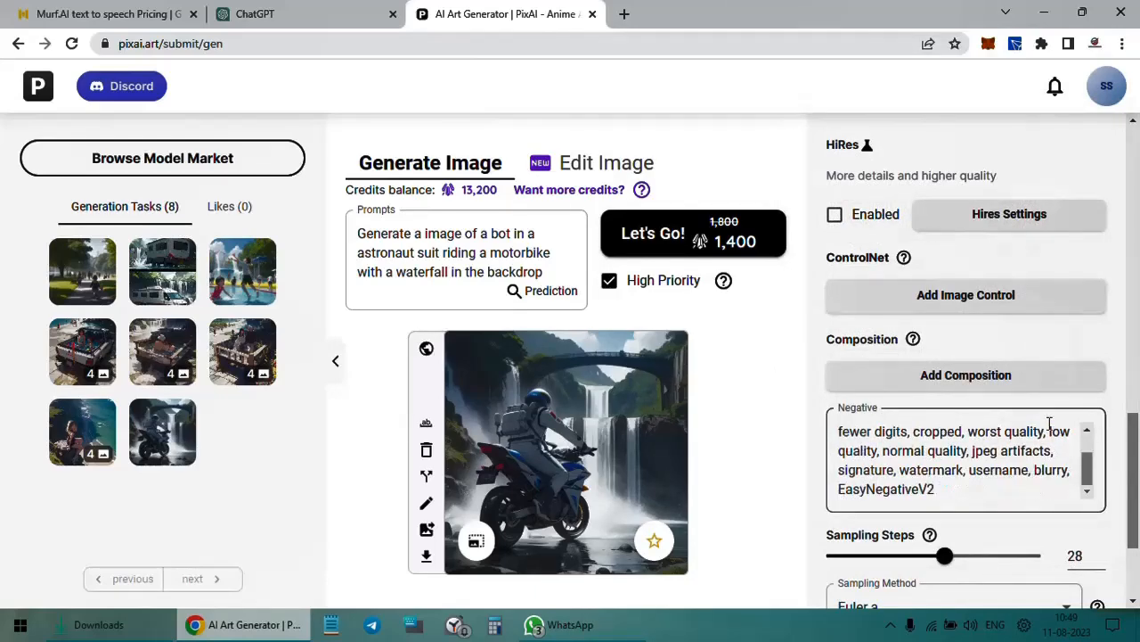
pyautogui.scroll(1, 1050, 423)
pyautogui.scroll(2, 1051, 427)
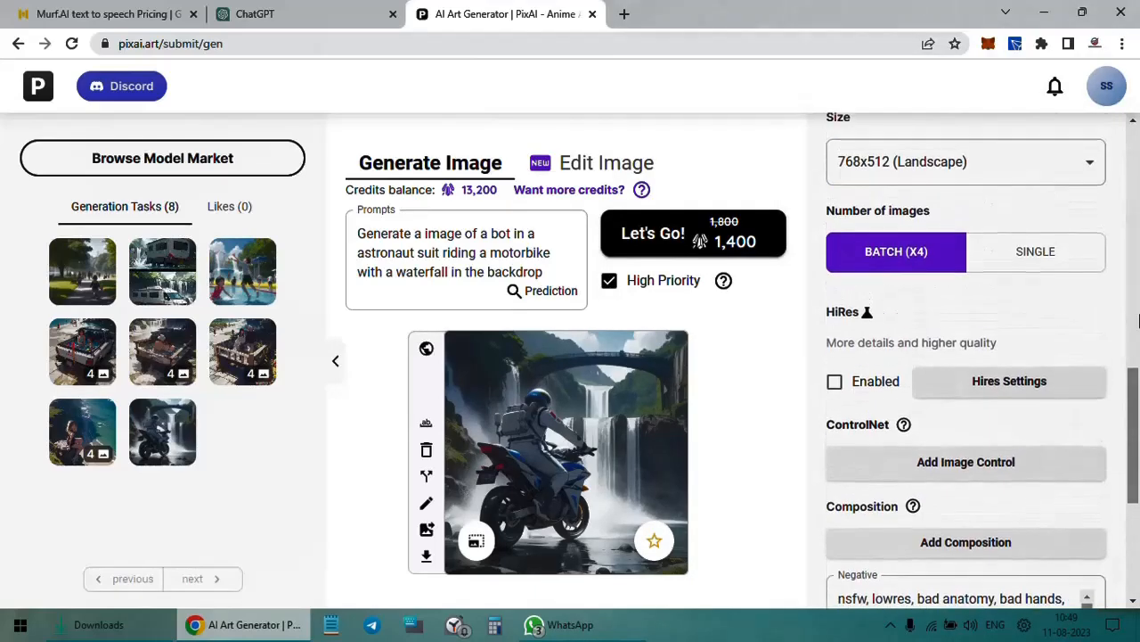
# - Recheck the model, LoRA and number-of-images settings, and keep the image size at 768x512 (Landscape)
pyautogui.scroll(2, 1112, 328)
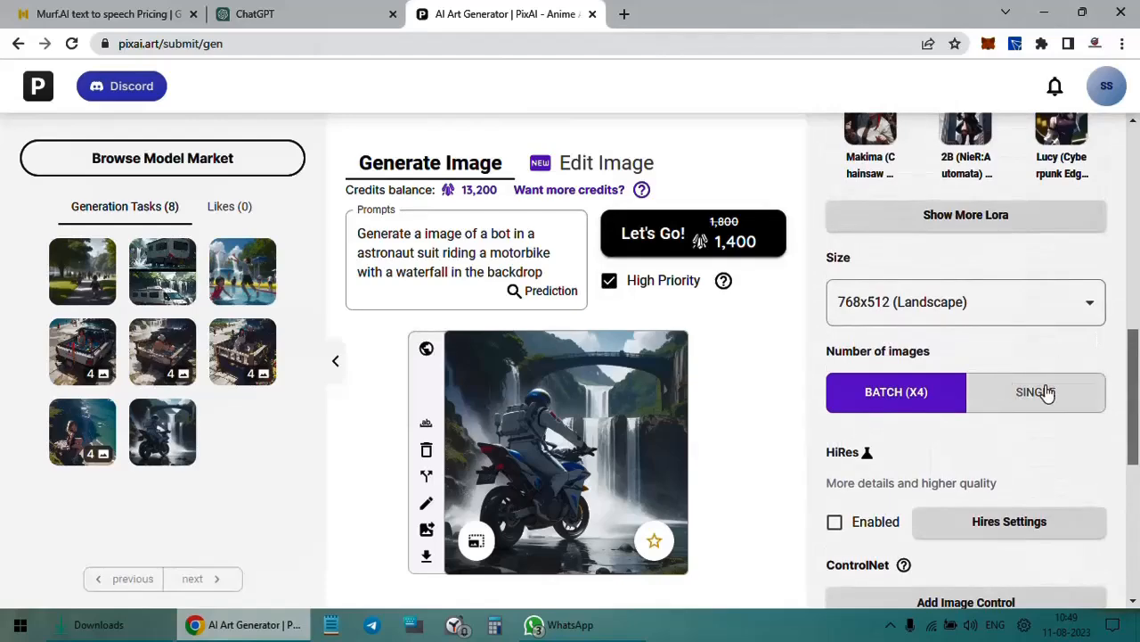
pyautogui.scroll(3, 968, 331)
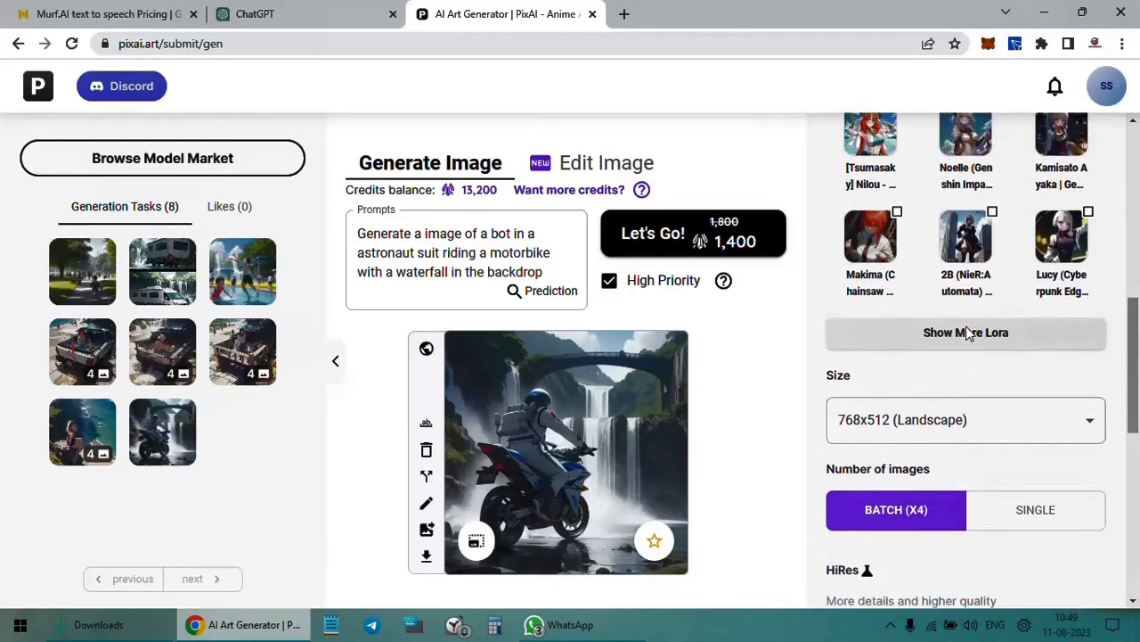
pyautogui.scroll(-1, 969, 331)
pyautogui.scroll(2, 969, 331)
pyautogui.scroll(-4, 969, 331)
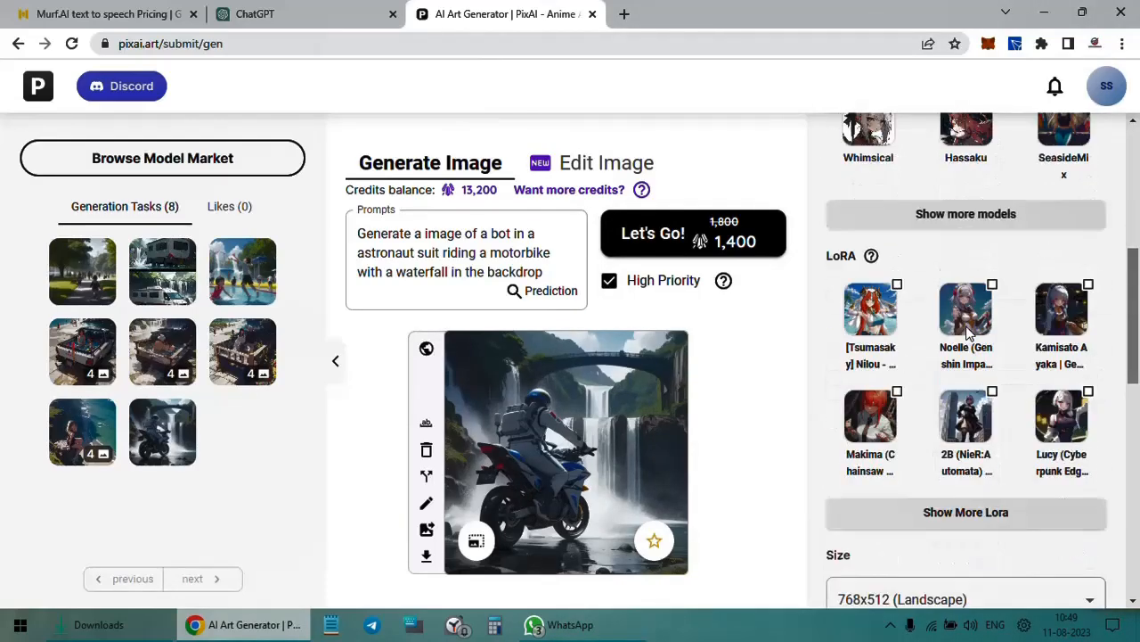
pyautogui.scroll(-2, 969, 332)
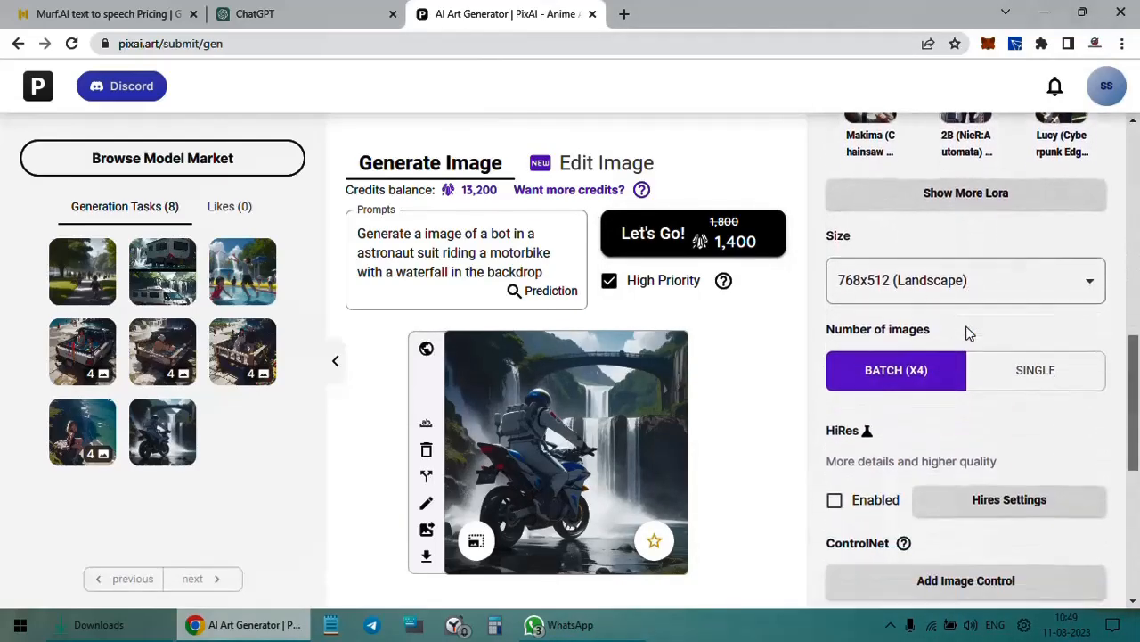
pyautogui.click(1022, 282)
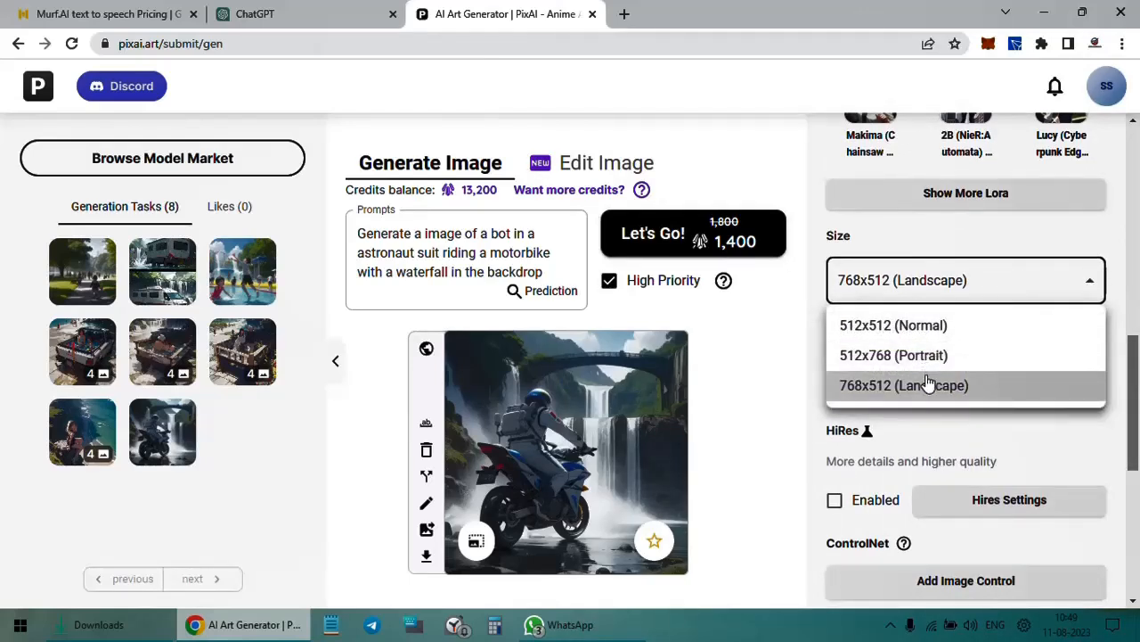
pyautogui.click(950, 392)
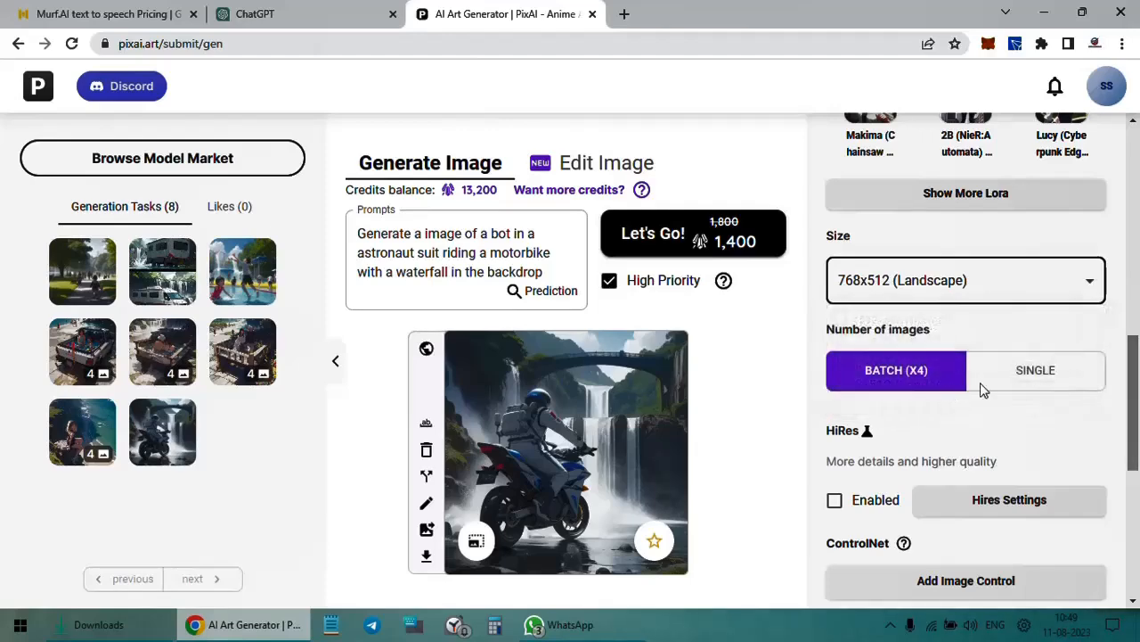
# - Replace the whole prompt with "A couple standing next to Eiffel Tower,"
pyautogui.scroll(6, 1073, 334)
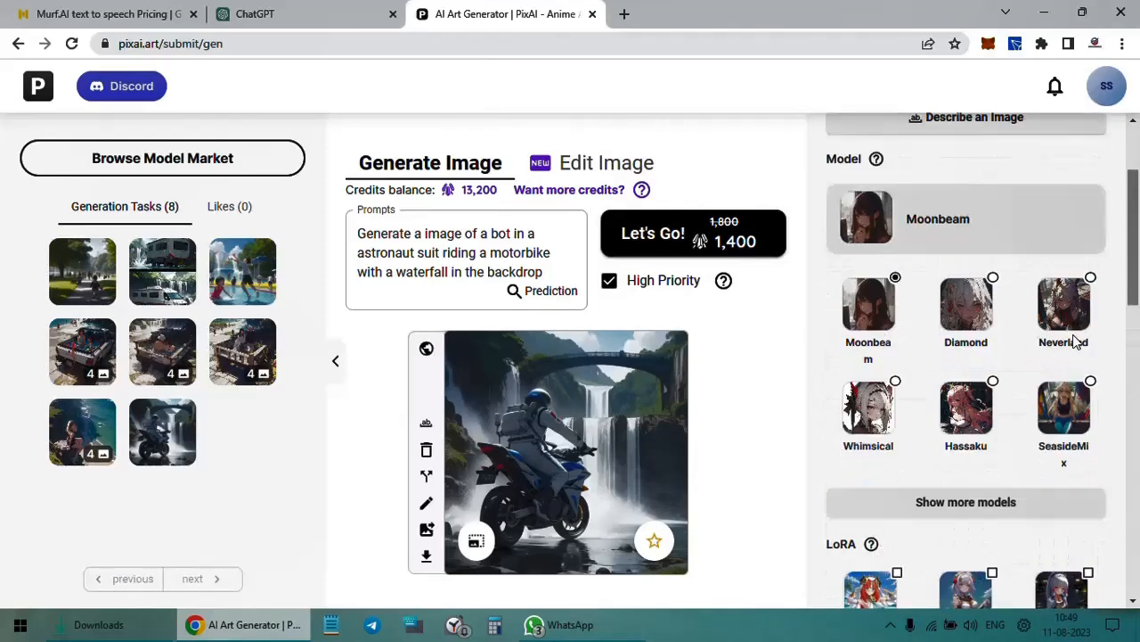
pyautogui.scroll(2, 1073, 334)
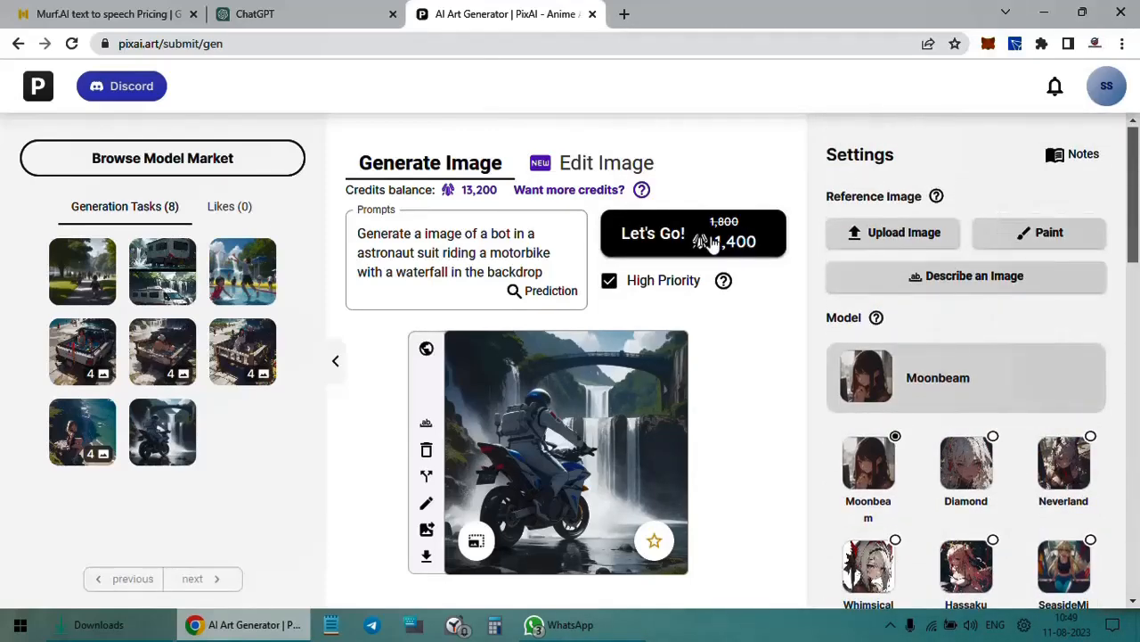
pyautogui.tripleClick(532, 249)
pyautogui.press('BackSpace')
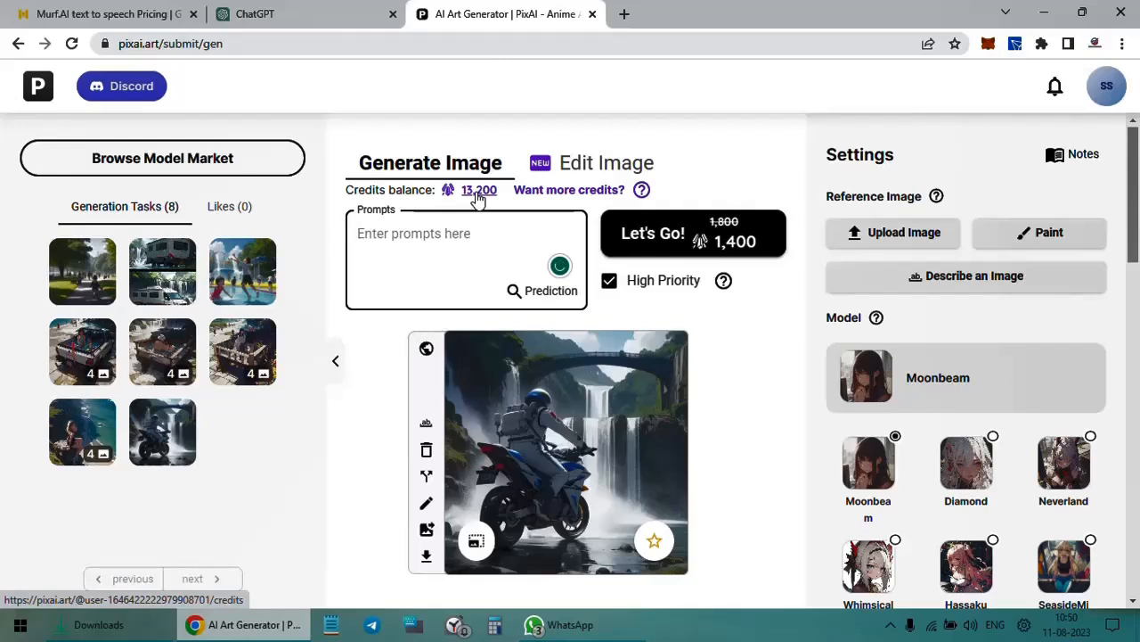
pyautogui.write('A c')
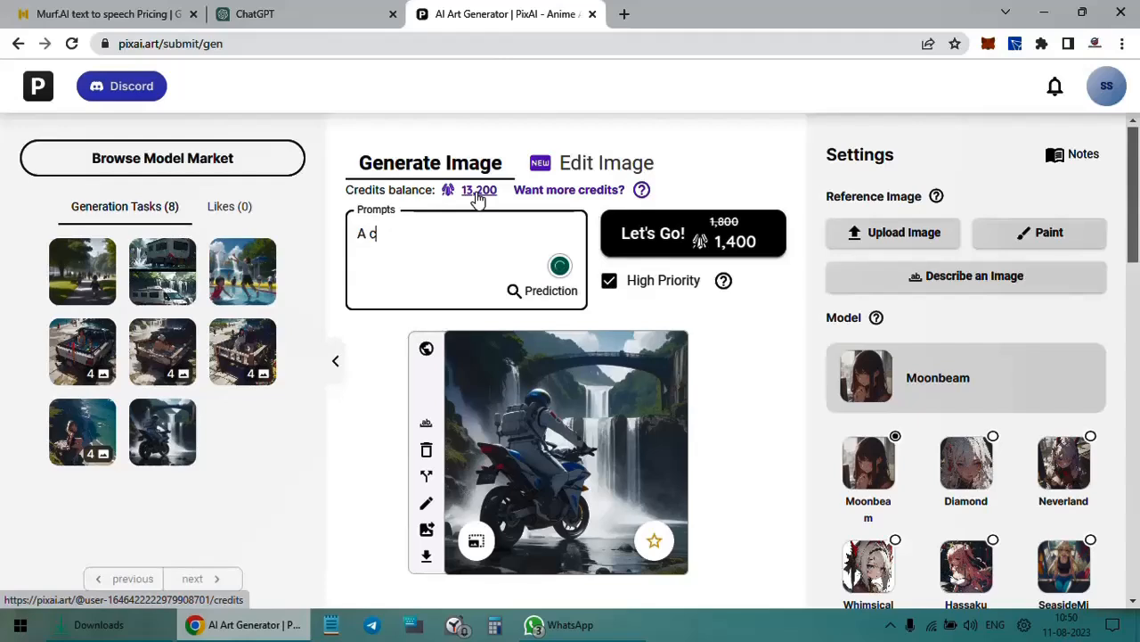
pyautogui.write('ouple standing next t')
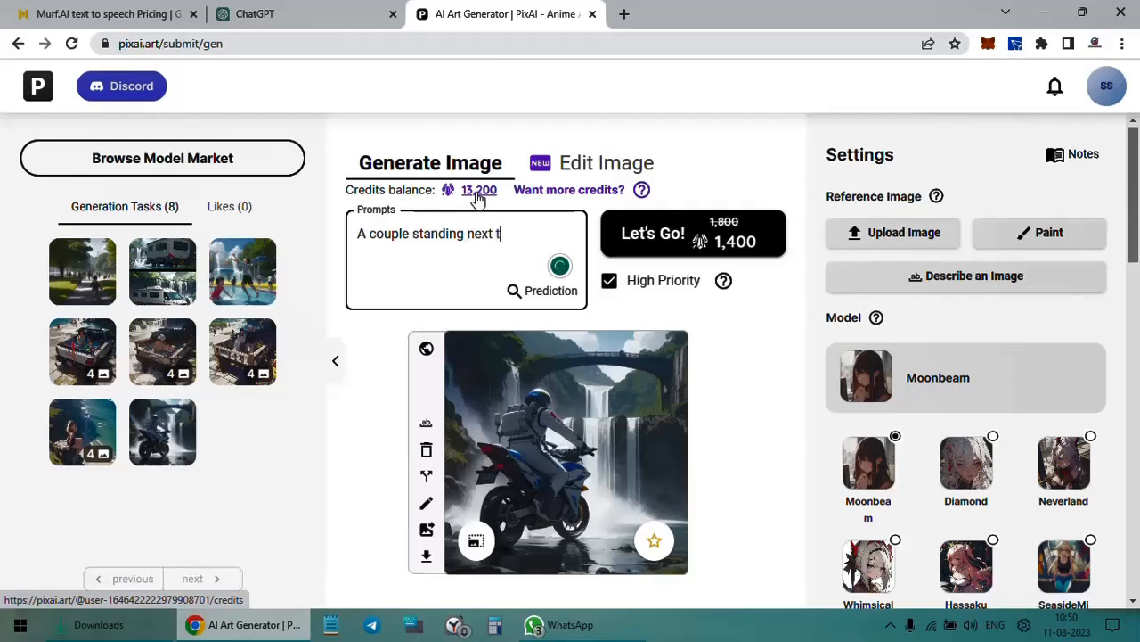
pyautogui.write('o Eiffel Tower')
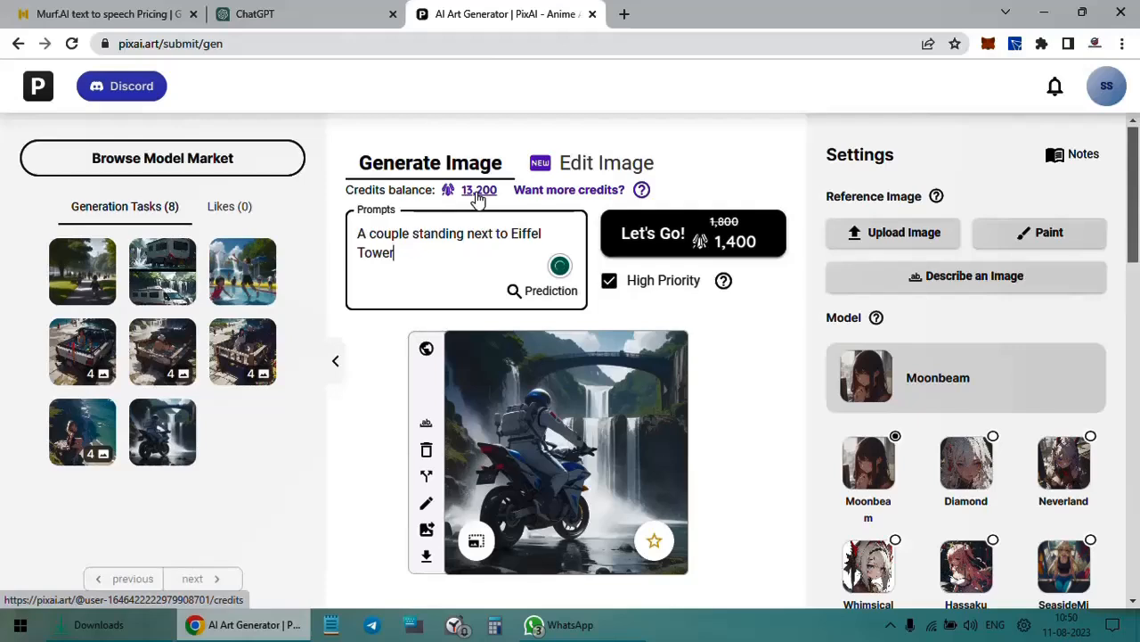
pyautogui.write(', the ')
pyautogui.write('tower')
pyautogui.write(' n')
pyautogui.press('BackSpace')
pyautogui.press('BackSpace')
pyautogui.press('BackSpace')
pyautogui.press('BackSpace')
pyautogui.press('BackSpace')
pyautogui.press('BackSpace')
pyautogui.press('BackSpace')
pyautogui.press('BackSpace')
pyautogui.press('BackSpace')
pyautogui.press('BackSpace')
pyautogui.press('BackSpace')
# - Continue the prompt after the comma with "With a Sports car red colour"
pyautogui.write('With')
pyautogui.press('BackSpace')
pyautogui.press('BackSpace')
pyautogui.press('BackSpace')
pyautogui.write('ith a SPo')
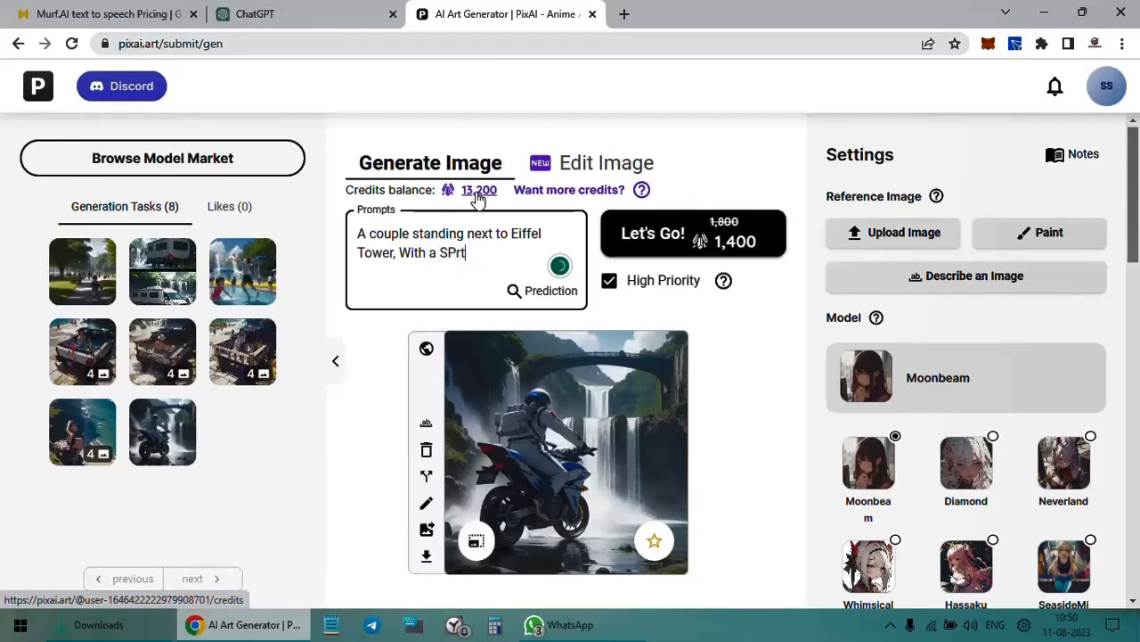
pyautogui.press('BackSpace')
pyautogui.press('BackSpace')
pyautogui.write('ports car red c')
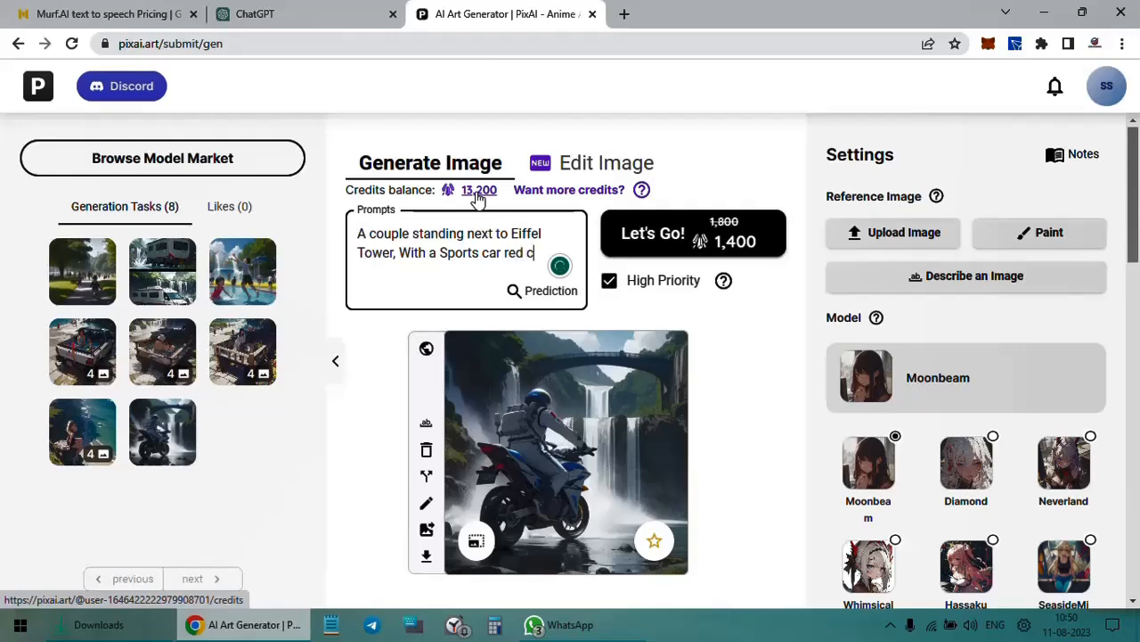
pyautogui.write('olour')
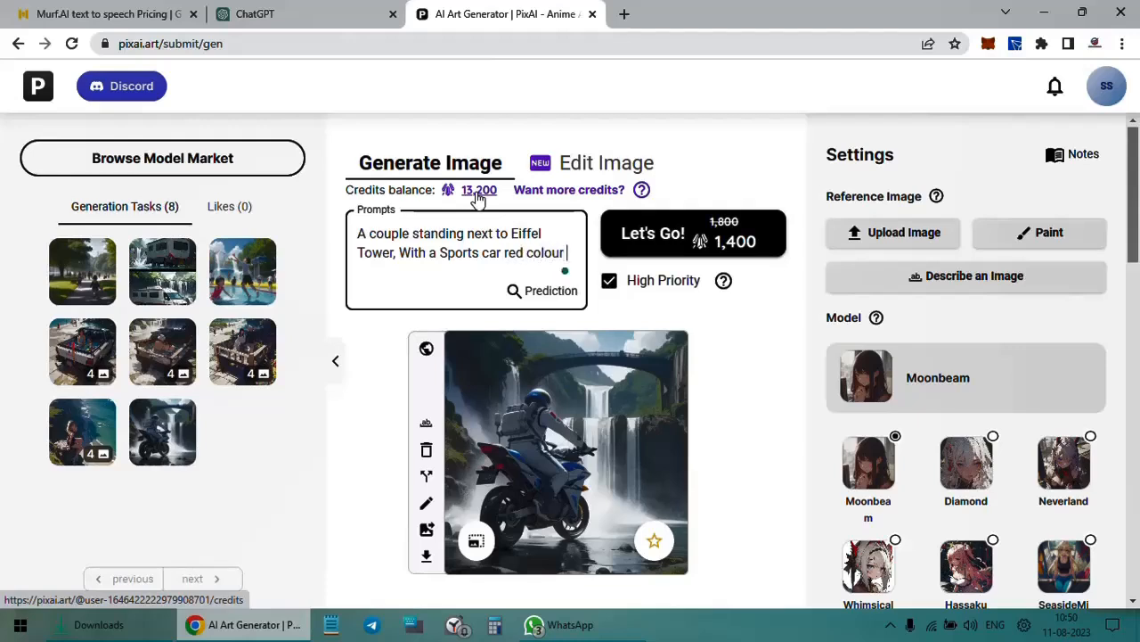
# - Finish the prompt with "open top next to it" and generate the batch of images
pyautogui.write(' open top')
pyautogui.write(',')
pyautogui.press('BackSpace')
pyautogui.press('BackSpace')
pyautogui.write('next to')
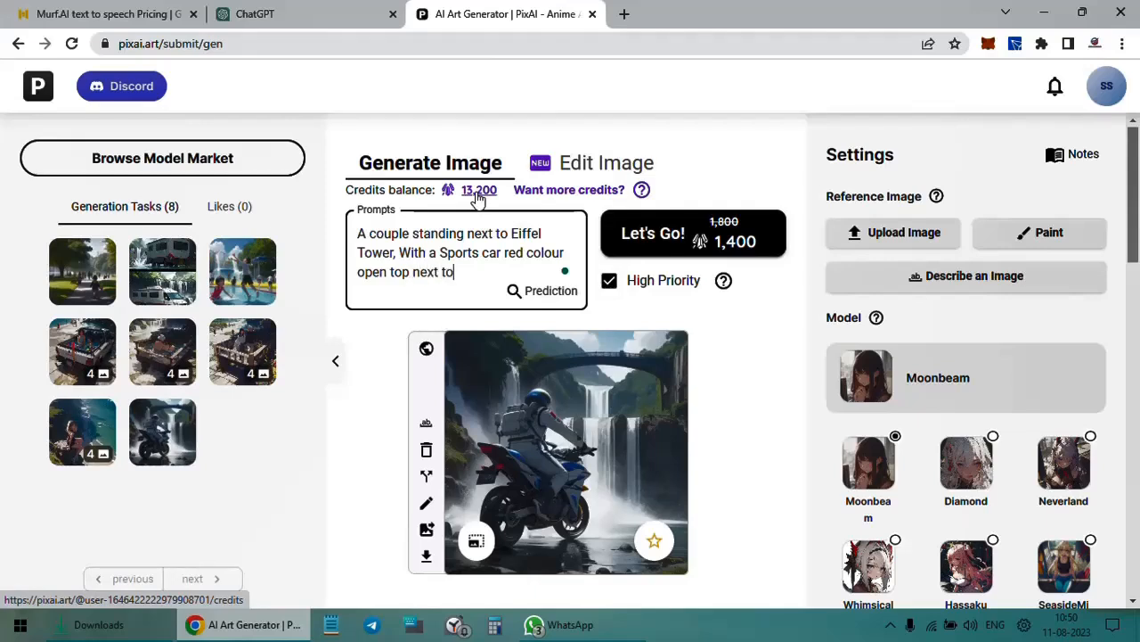
pyautogui.write(' it')
pyautogui.click(693, 239)
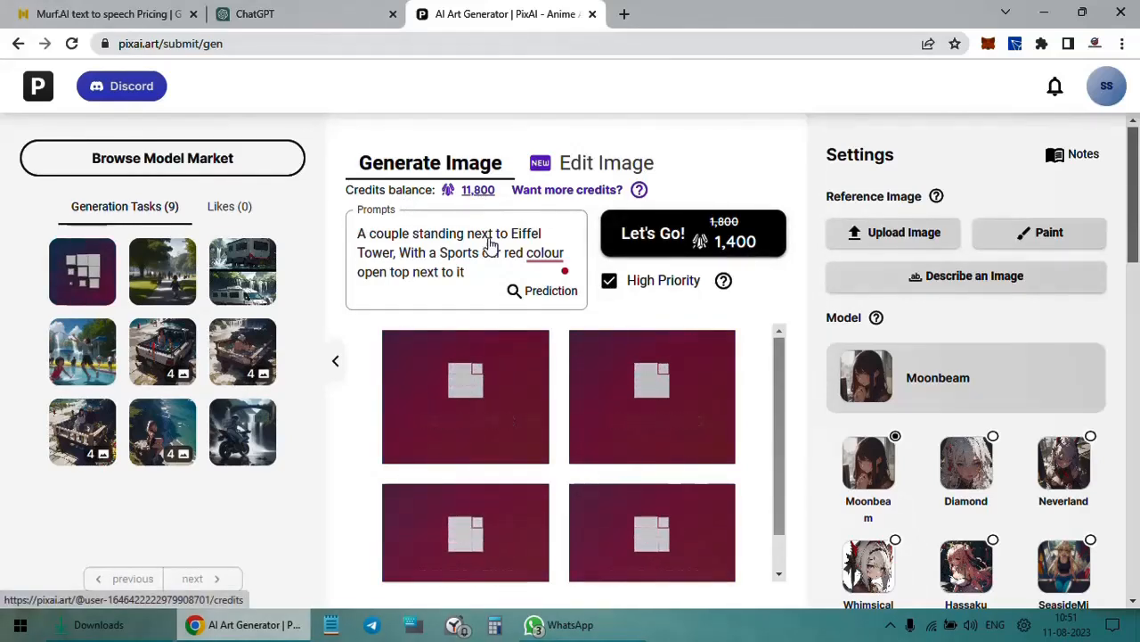
# - View the four generated Eiffel Tower and sports car images one after another at full size, and close the viewer
pyautogui.scroll(-1, 548, 346)
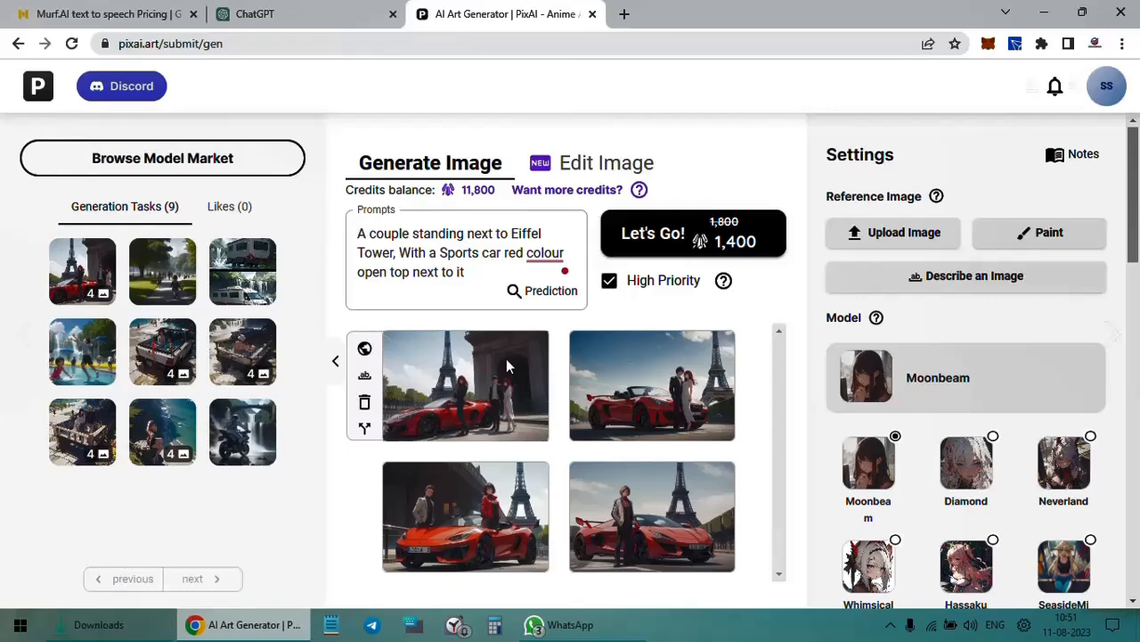
pyautogui.click(507, 366)
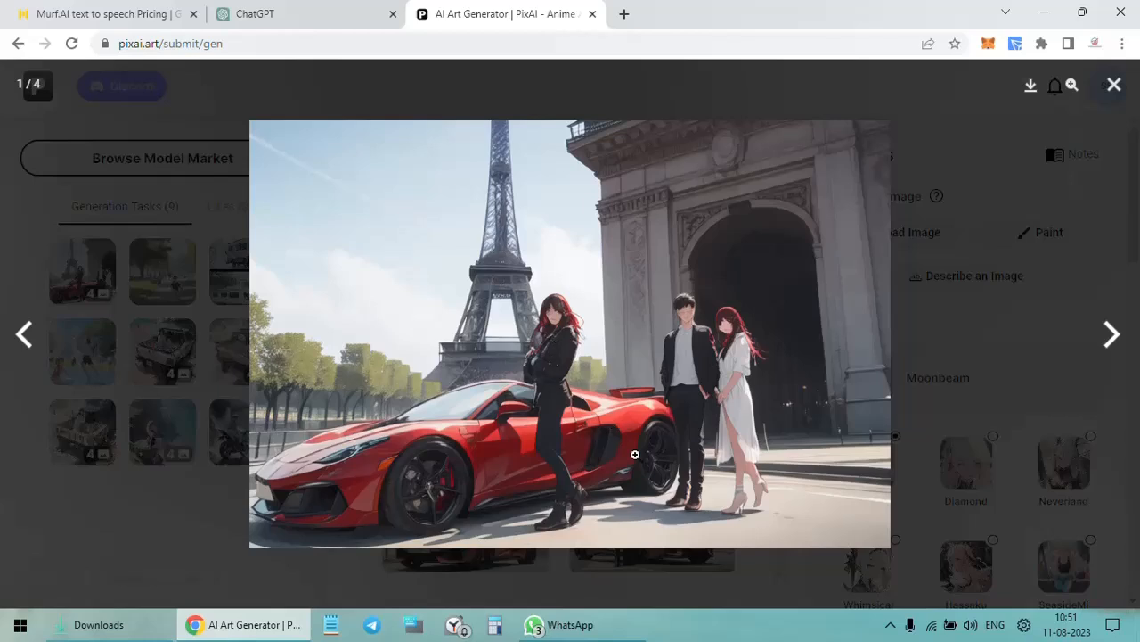
pyautogui.click(1106, 327)
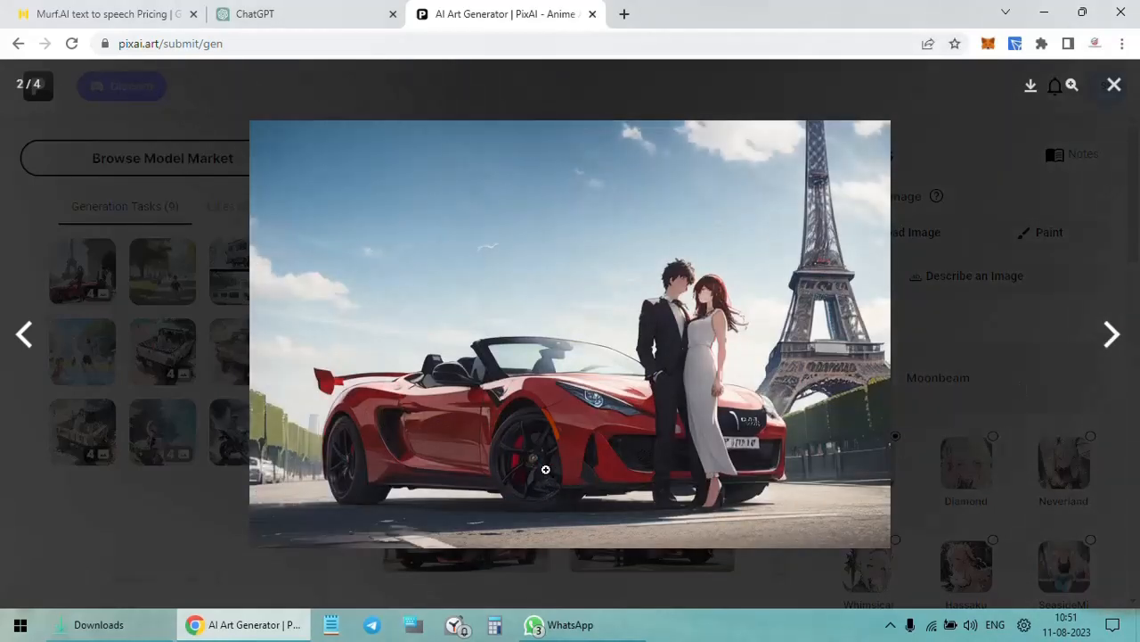
pyautogui.click(1114, 334)
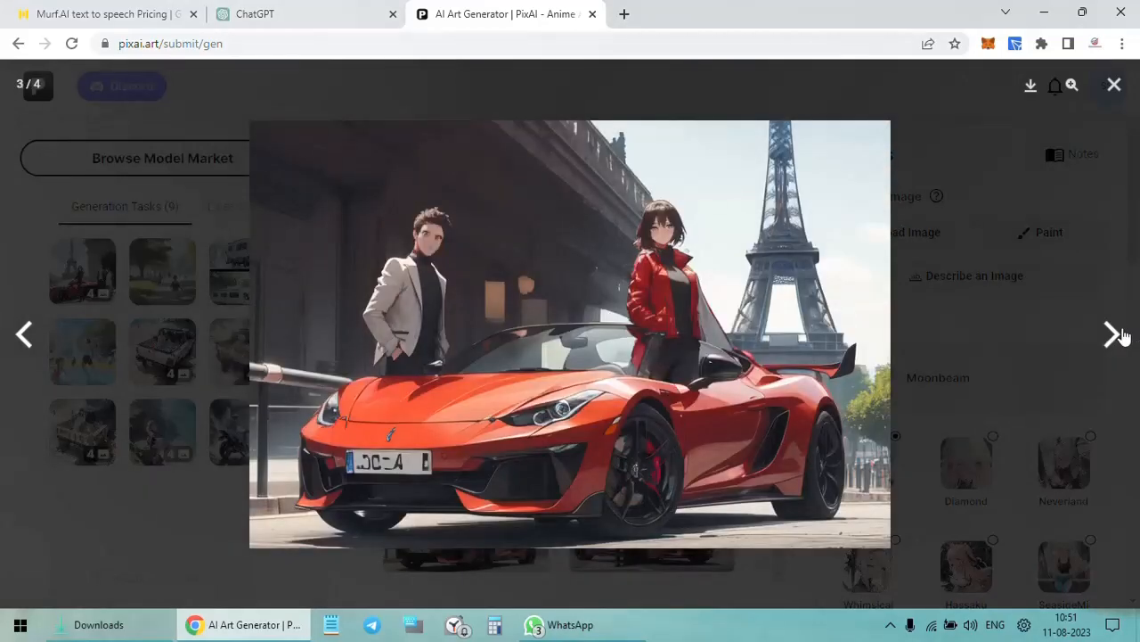
pyautogui.click(1114, 334)
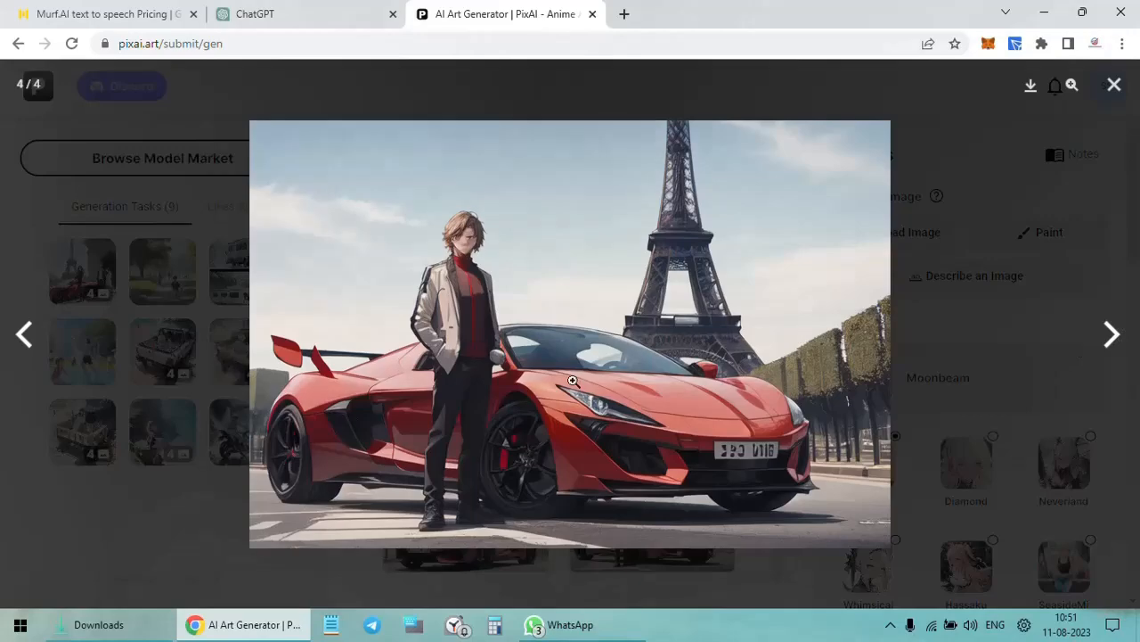
pyautogui.click(83, 517)
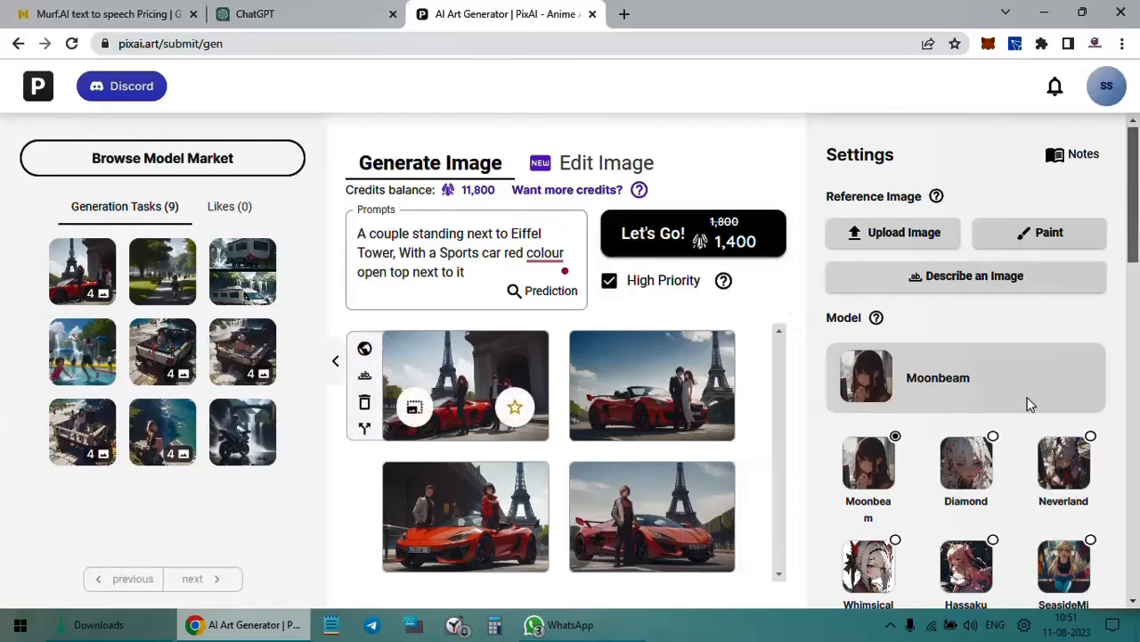
# - Change the generation model to the preset Pixai Real V4.0
pyautogui.scroll(-4, 1026, 400)
pyautogui.scroll(2, 1025, 400)
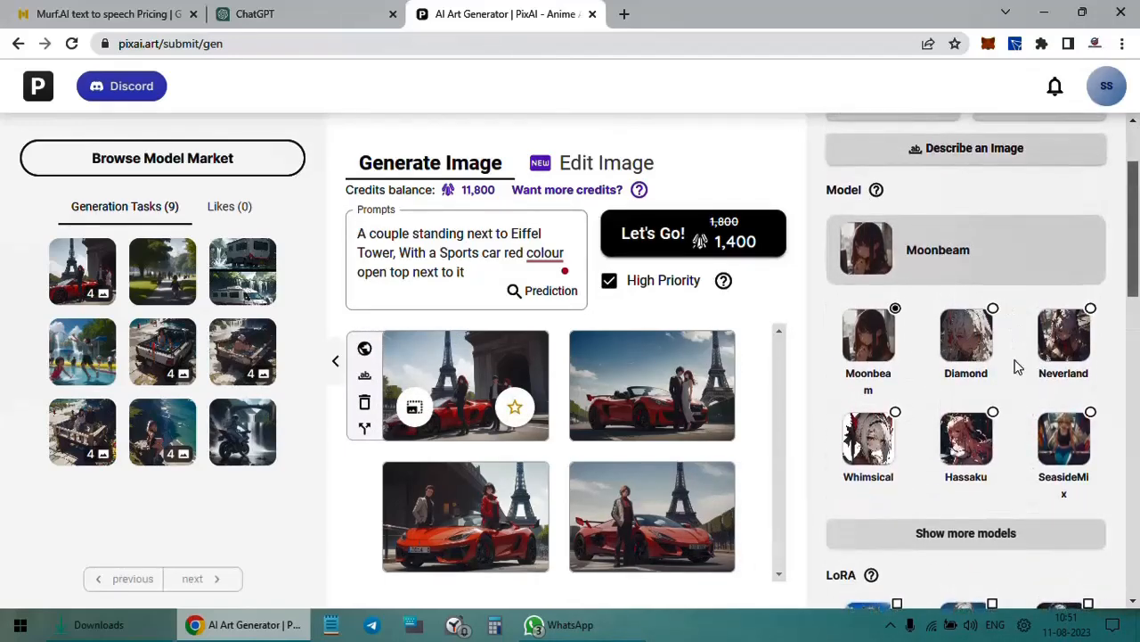
pyautogui.scroll(-4, 1016, 365)
pyautogui.scroll(2, 1015, 367)
pyautogui.click(972, 426)
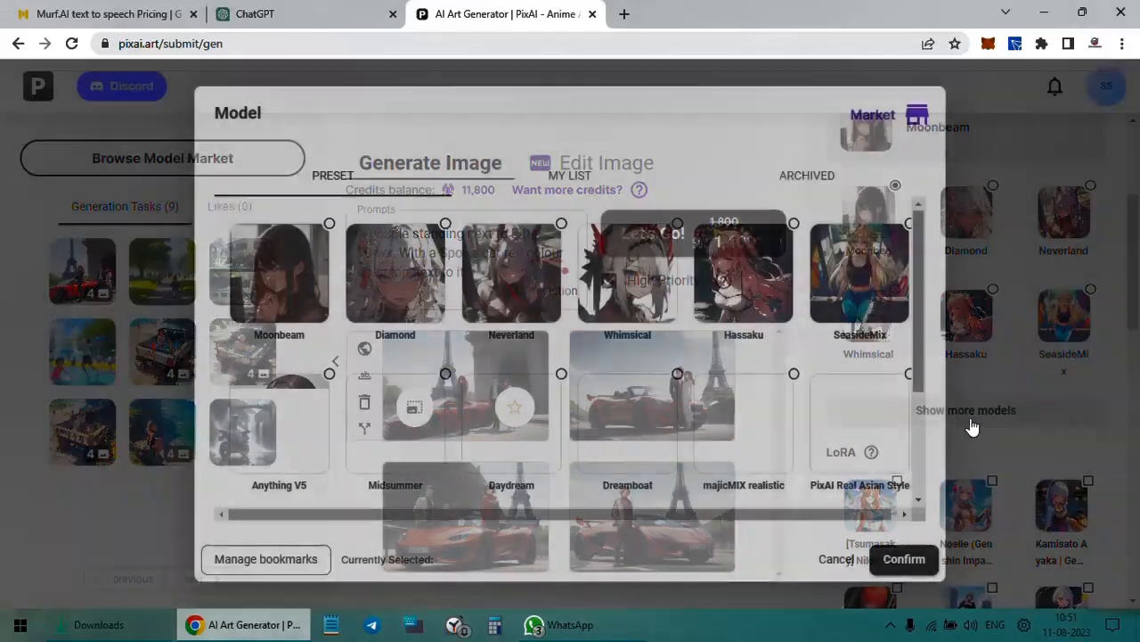
pyautogui.scroll(-2, 699, 353)
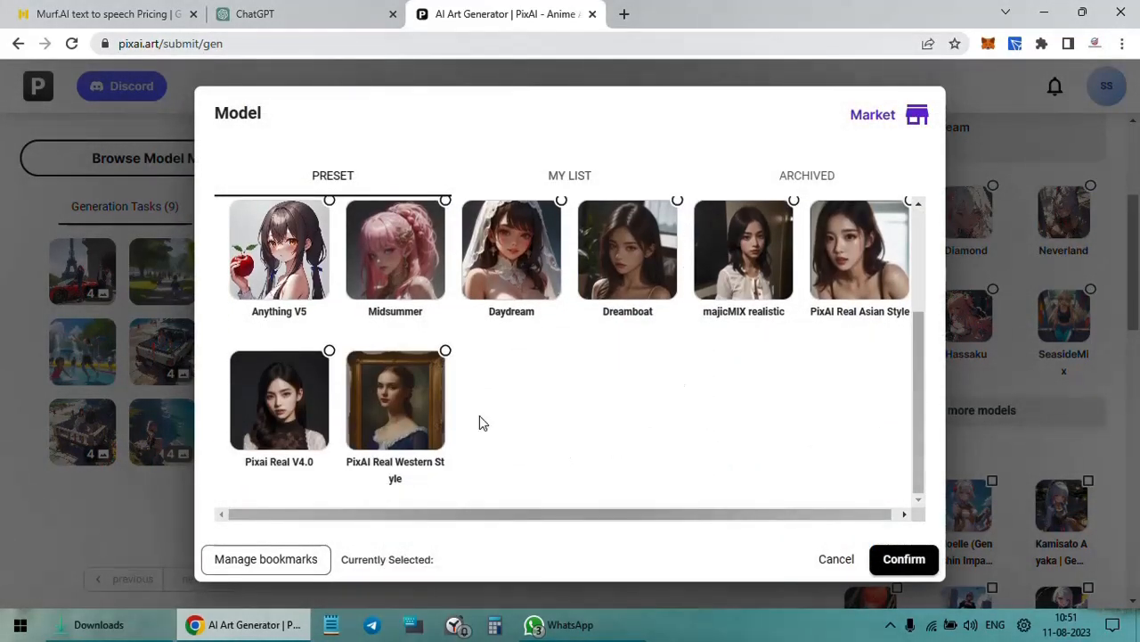
pyautogui.click(330, 352)
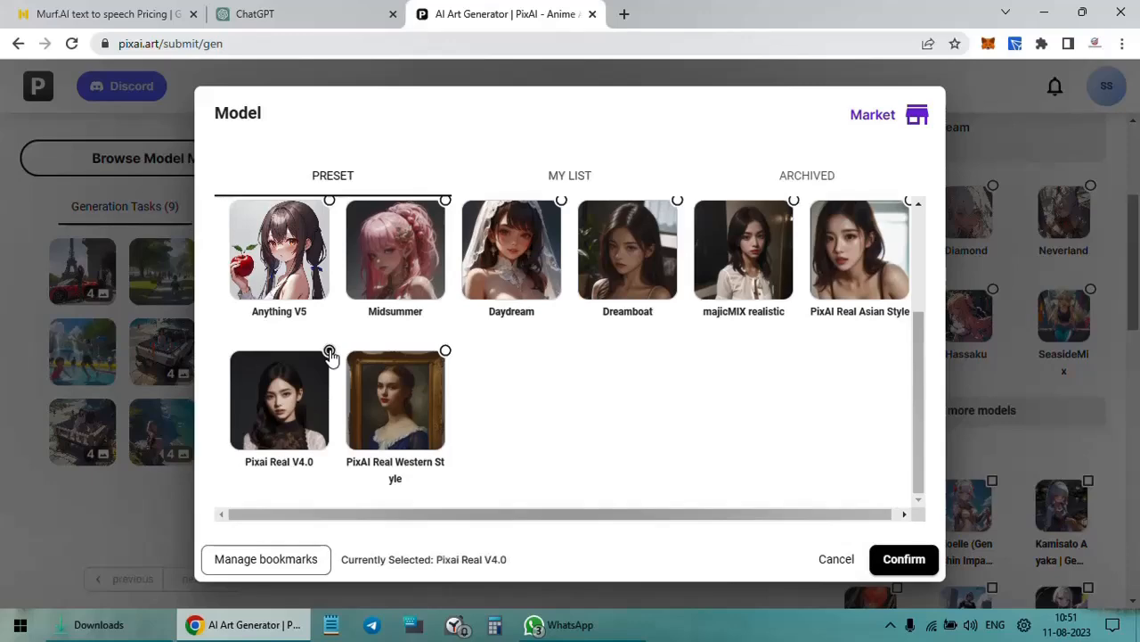
pyautogui.click(907, 563)
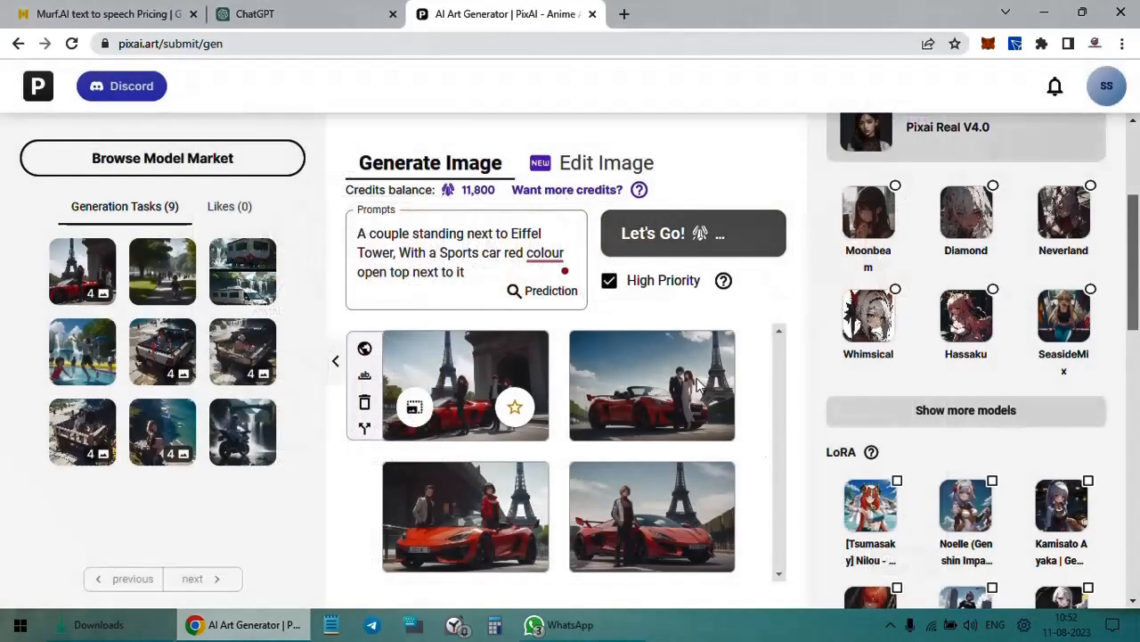
# - Replace the prompt with "Enhance this models photo further to look more realistic" and generate the images
pyautogui.click(474, 253)
pyautogui.hotkey('ctrl', 'a')
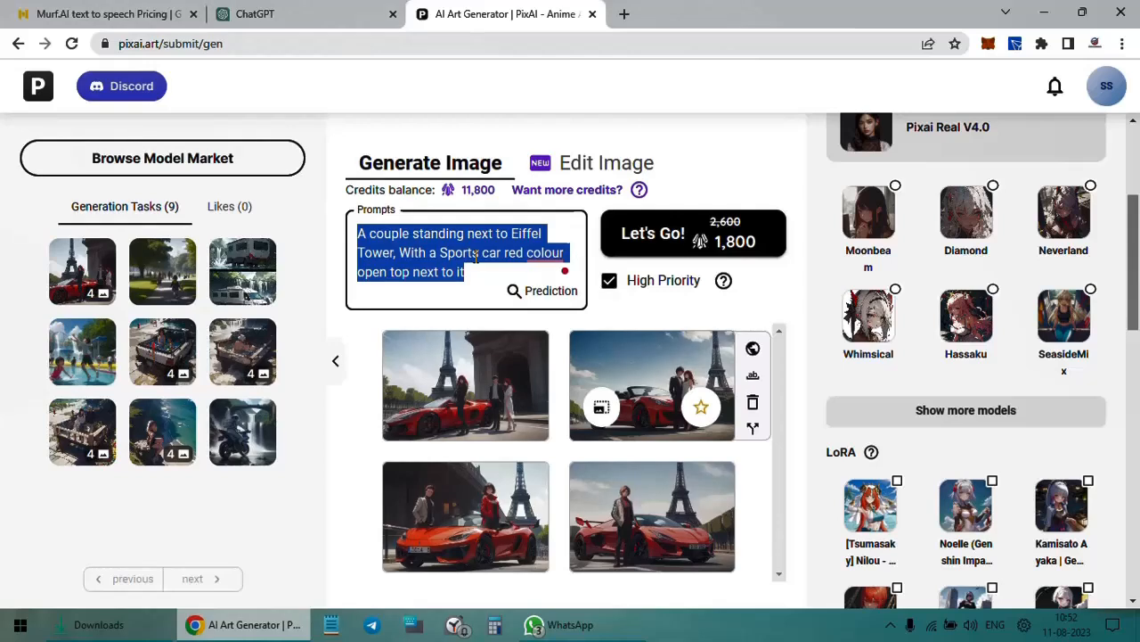
pyautogui.press('BackSpace')
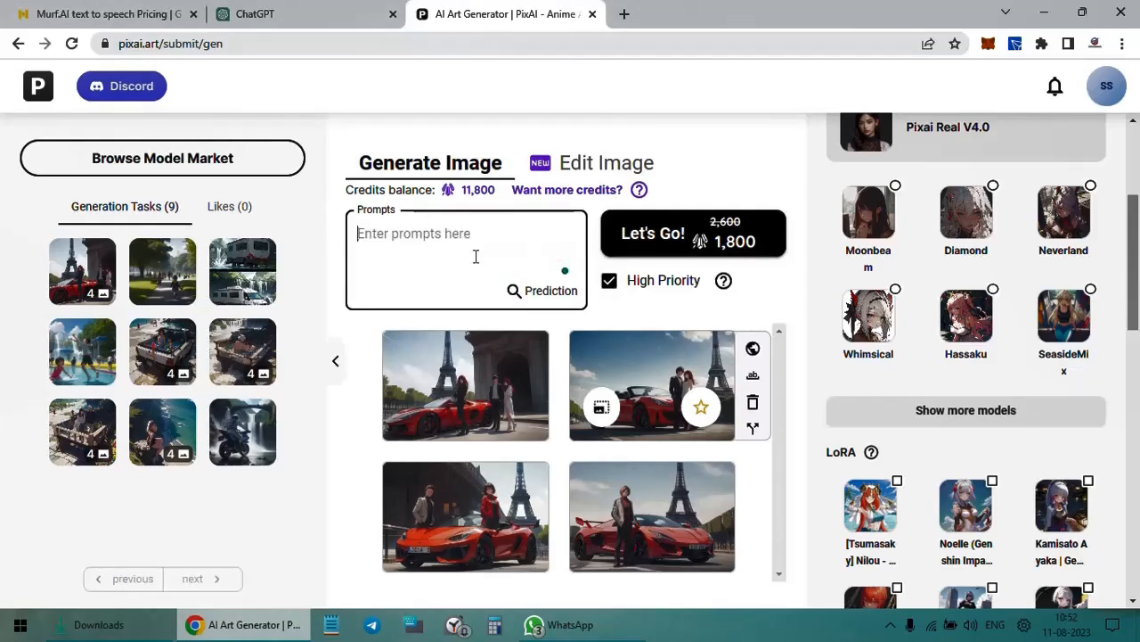
pyautogui.write('Enhance this')
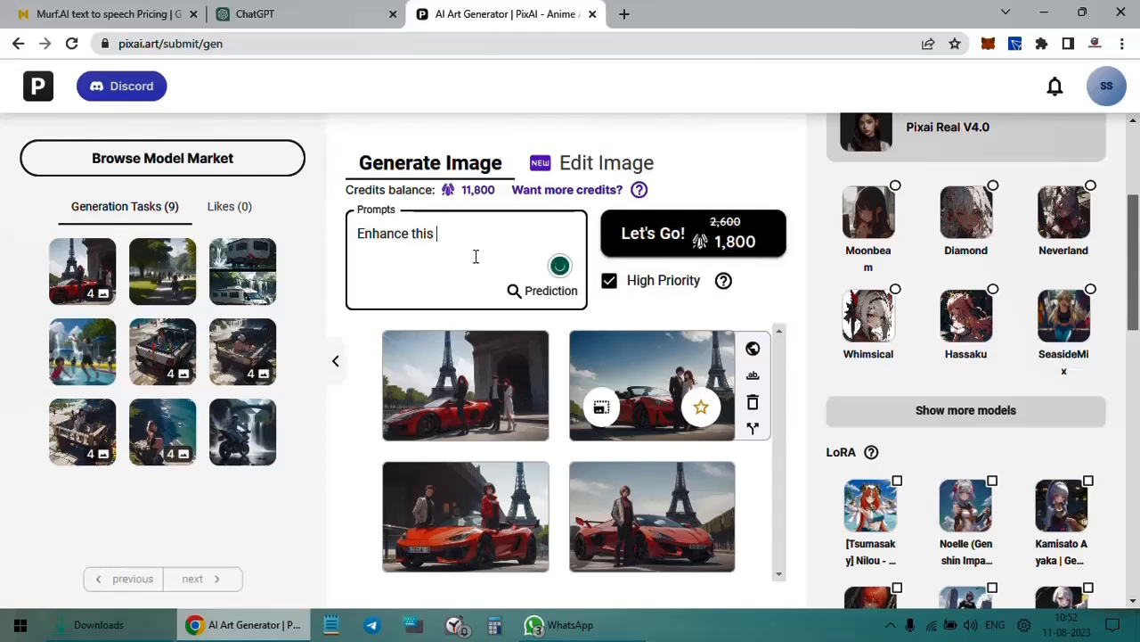
pyautogui.write(' models phto')
pyautogui.write('o fut')
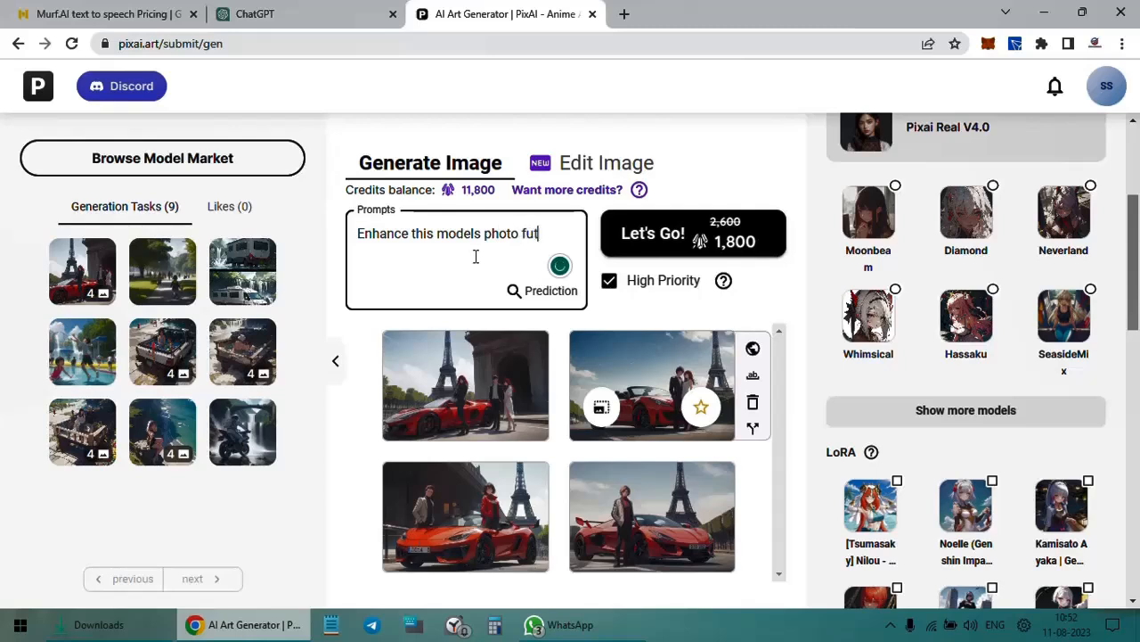
pyautogui.press('BackSpace')
pyautogui.write('rther to look more realistic')
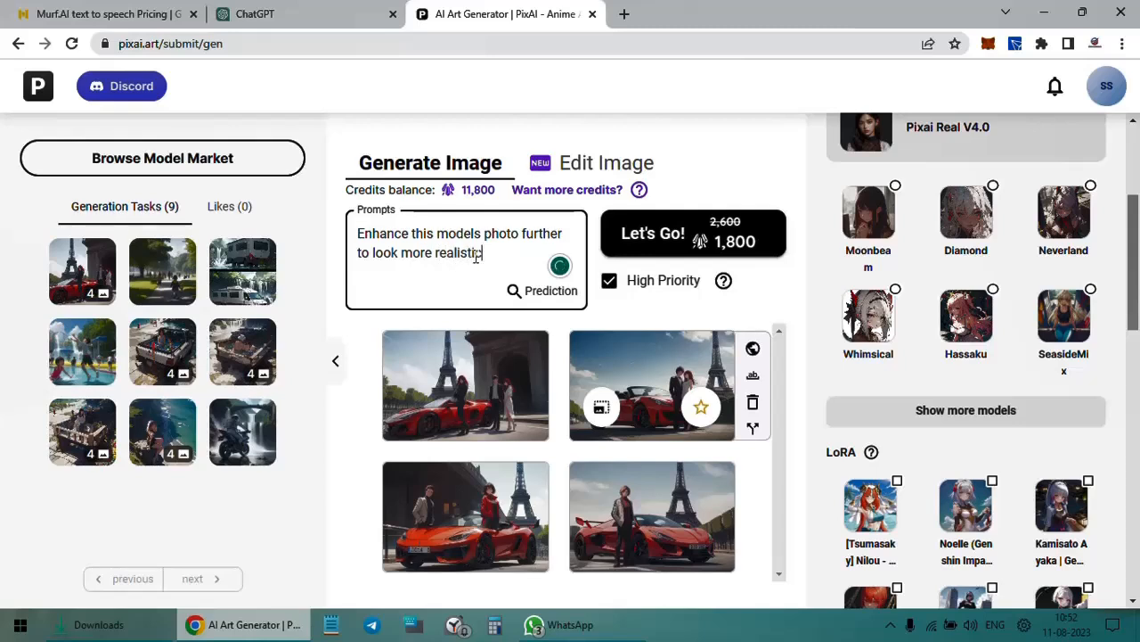
pyautogui.click(642, 250)
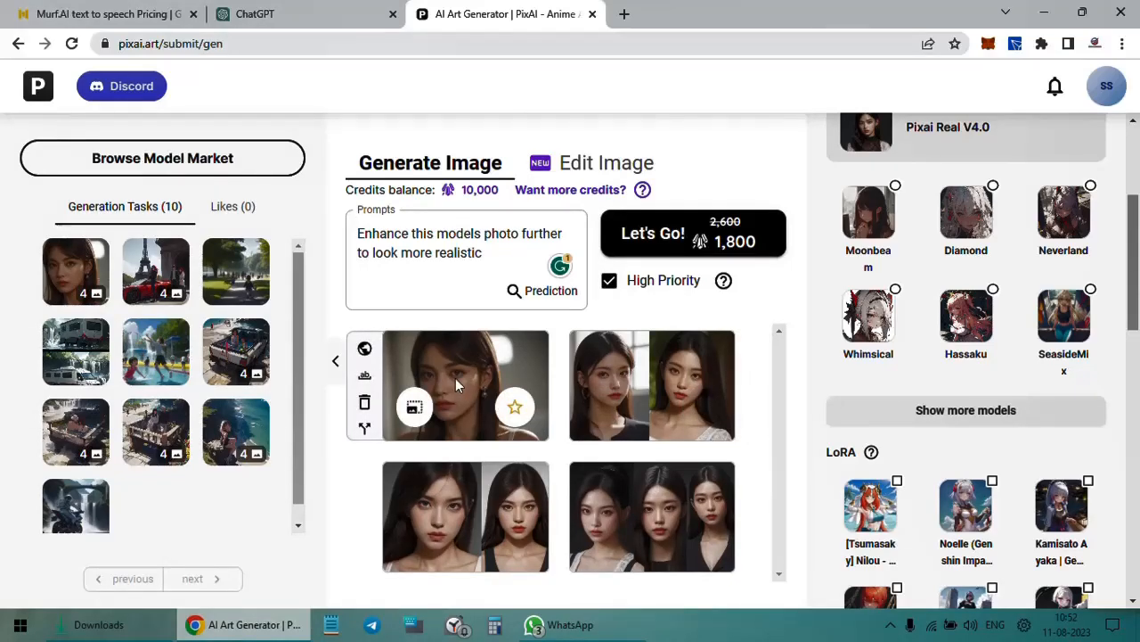
# - View the four generated realistic portrait images one after another at full size, and close the viewer
pyautogui.click(456, 383)
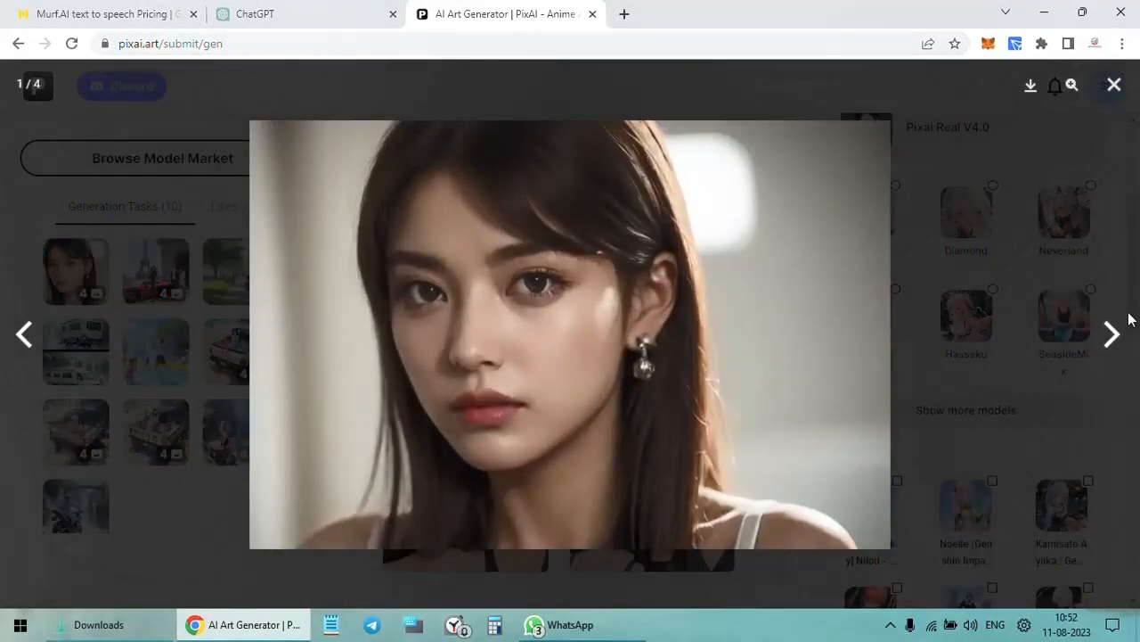
pyautogui.click(1112, 335)
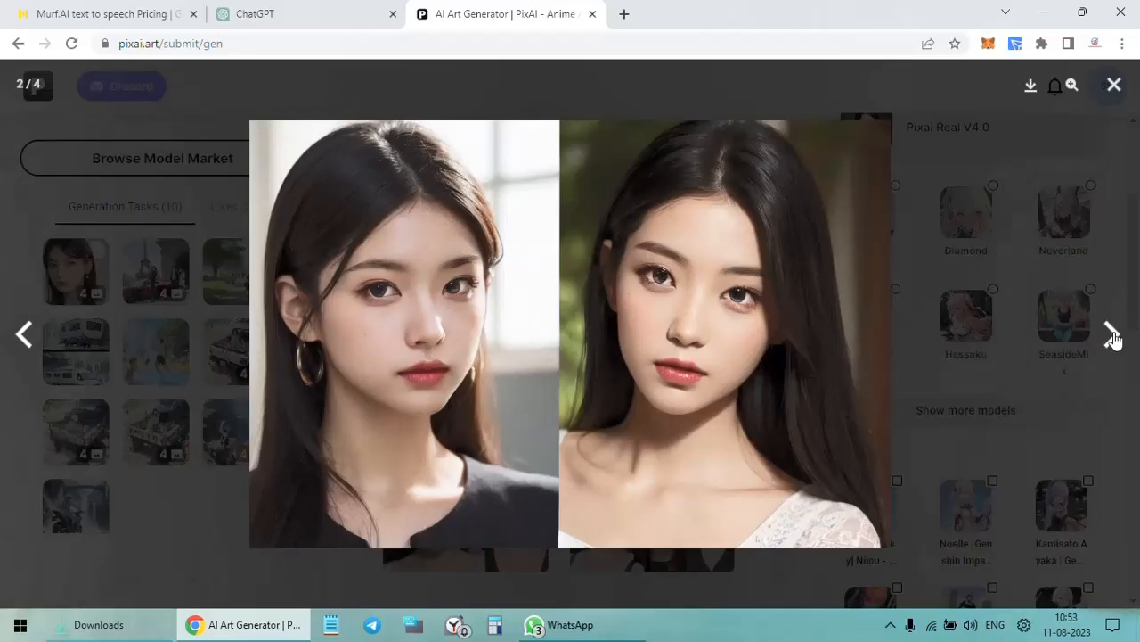
pyautogui.click(1112, 335)
pyautogui.click(1112, 335)
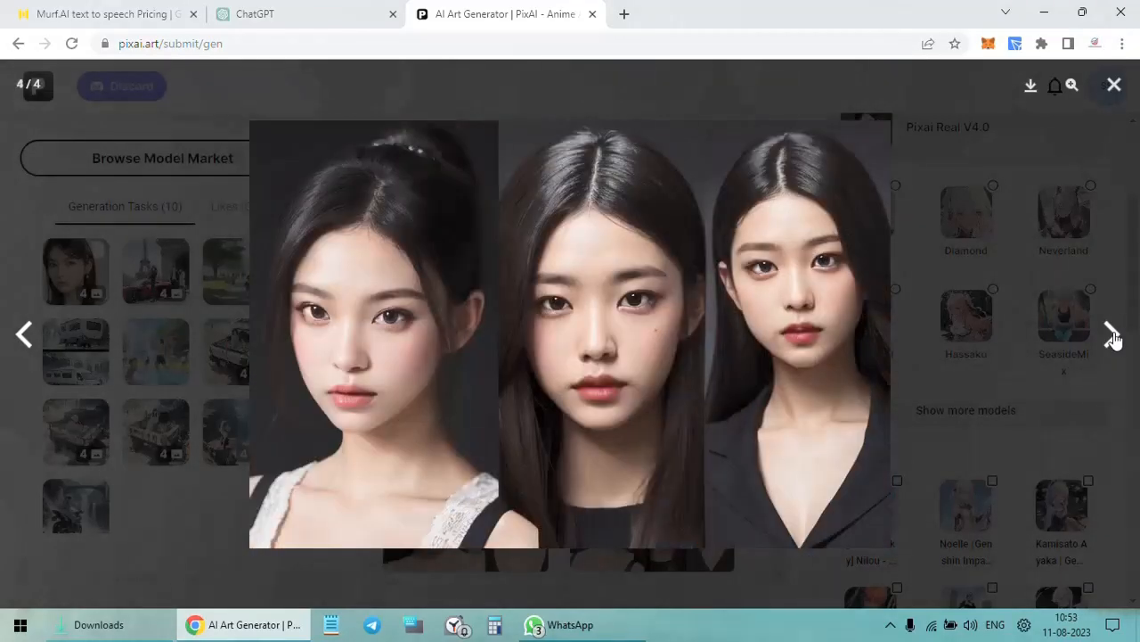
pyautogui.click(1112, 335)
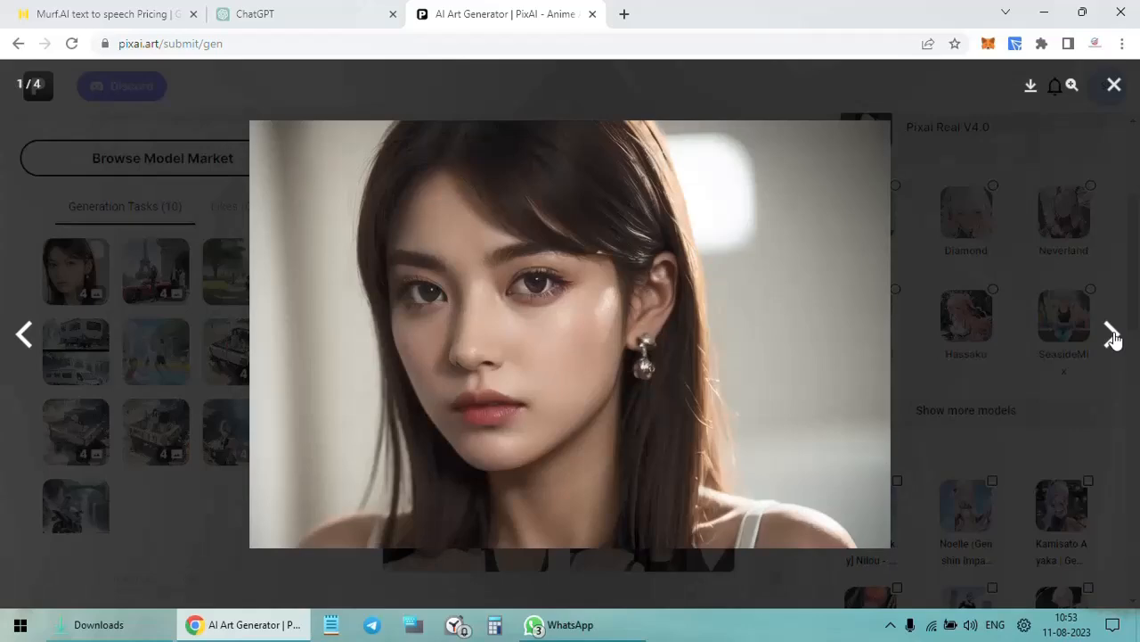
pyautogui.click(1115, 86)
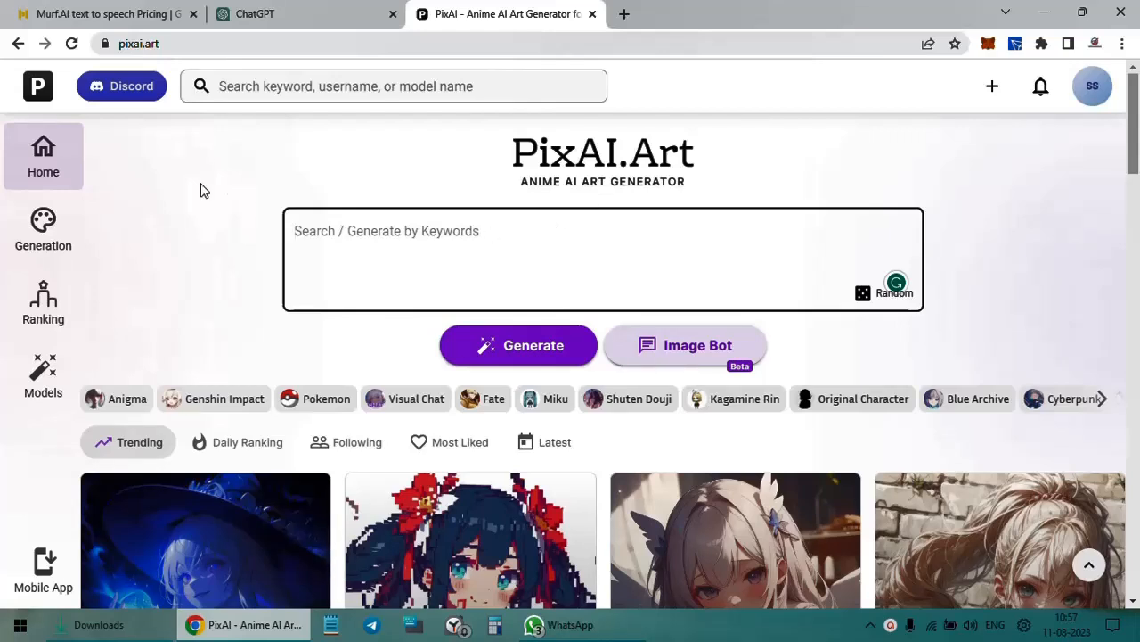
# - Open the image generation page and upload the motorcycle rider picture from the Downloads folder as the reference image
pyautogui.click(64, 229)
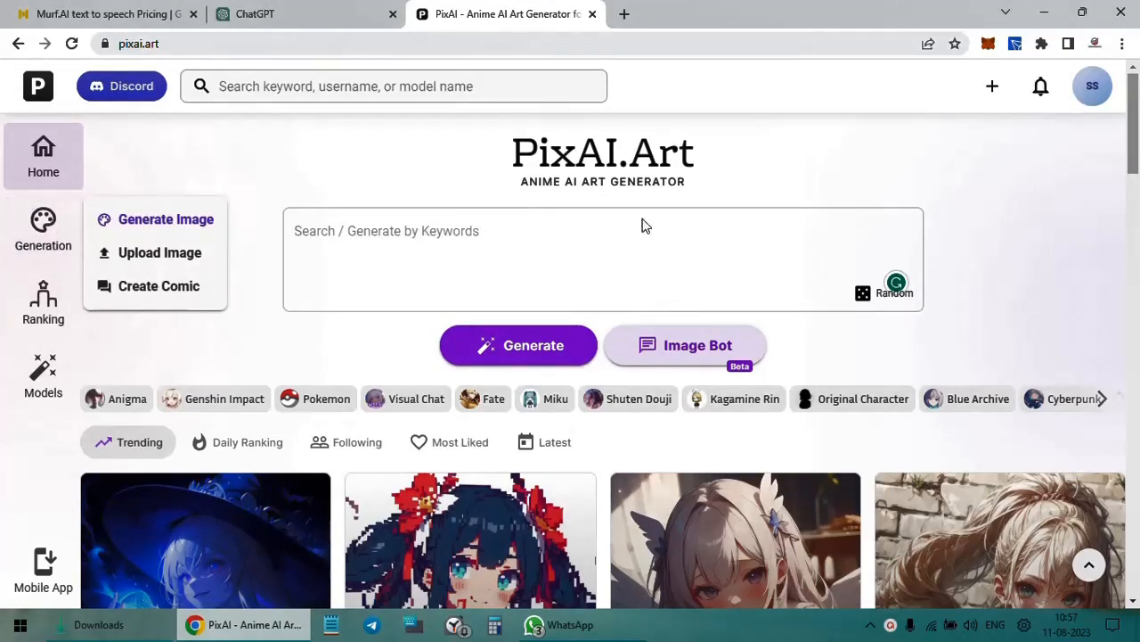
pyautogui.click(182, 225)
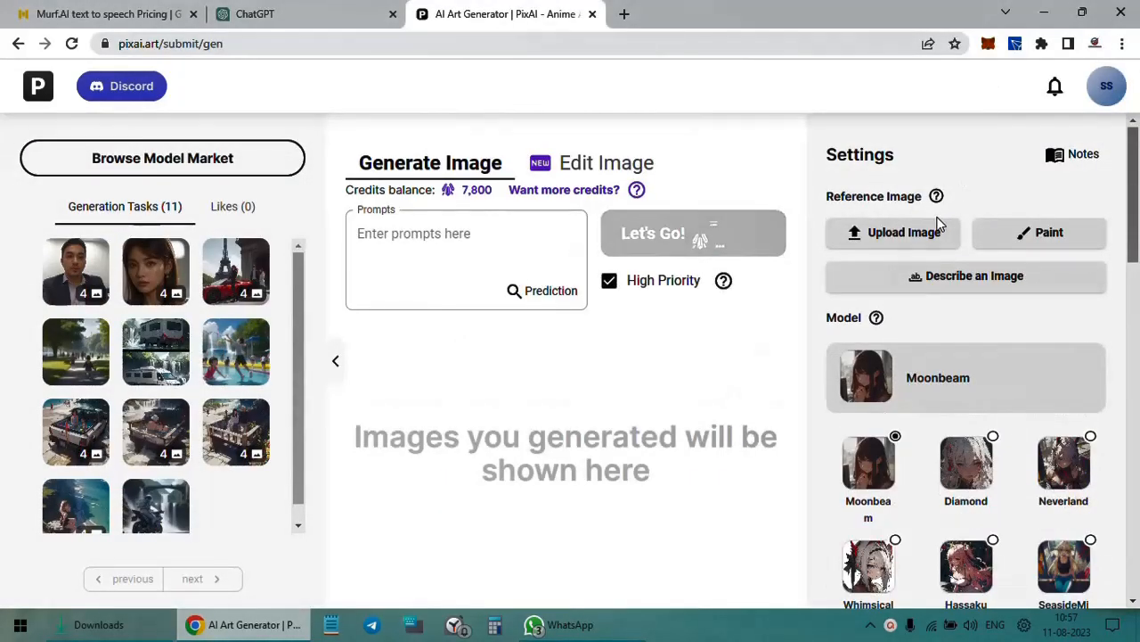
pyautogui.click(908, 232)
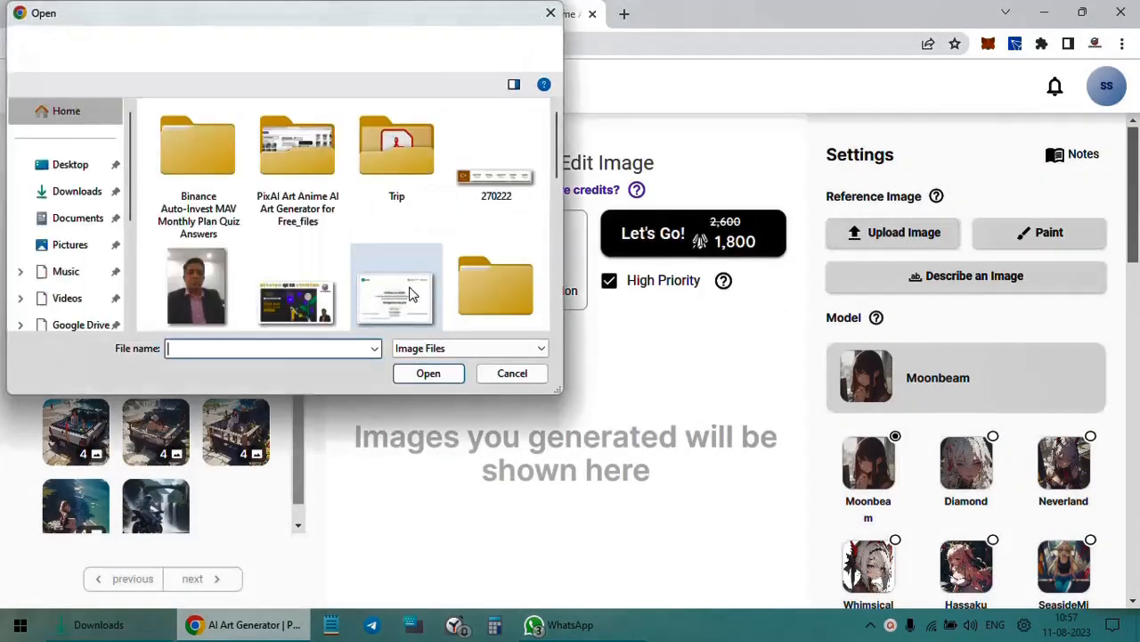
pyautogui.scroll(-3, 410, 294)
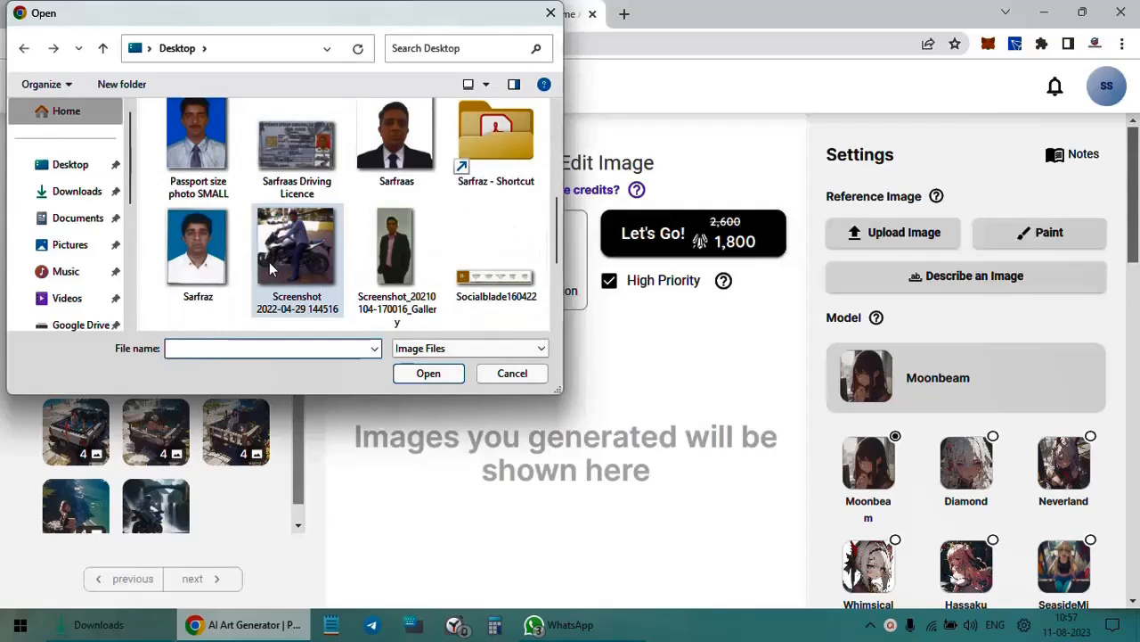
pyautogui.scroll(5, 433, 249)
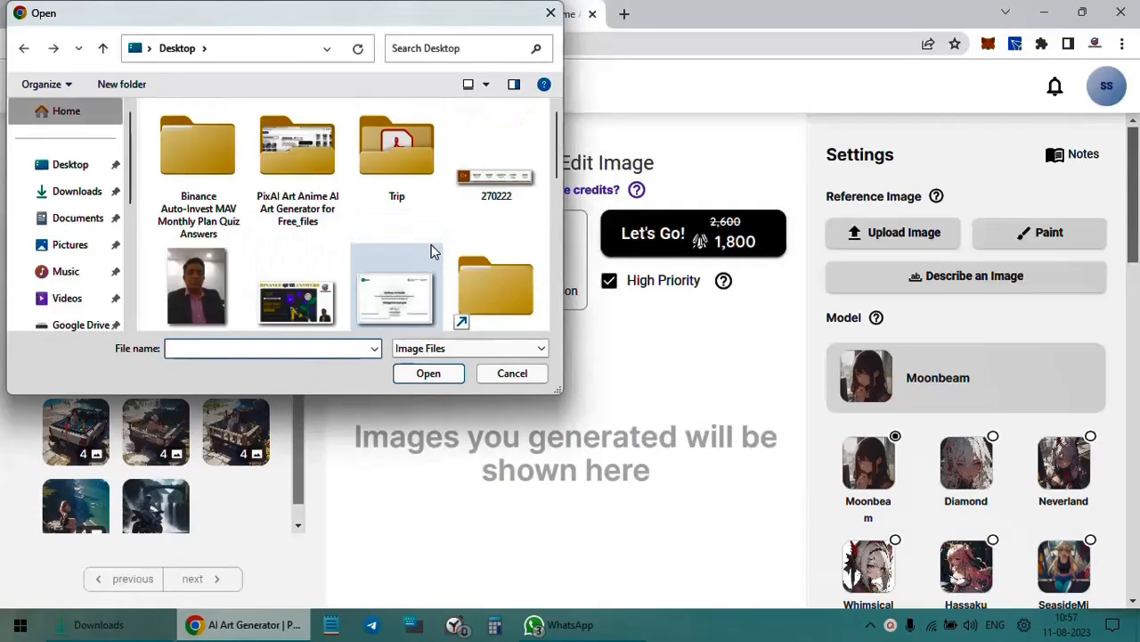
pyautogui.click(77, 193)
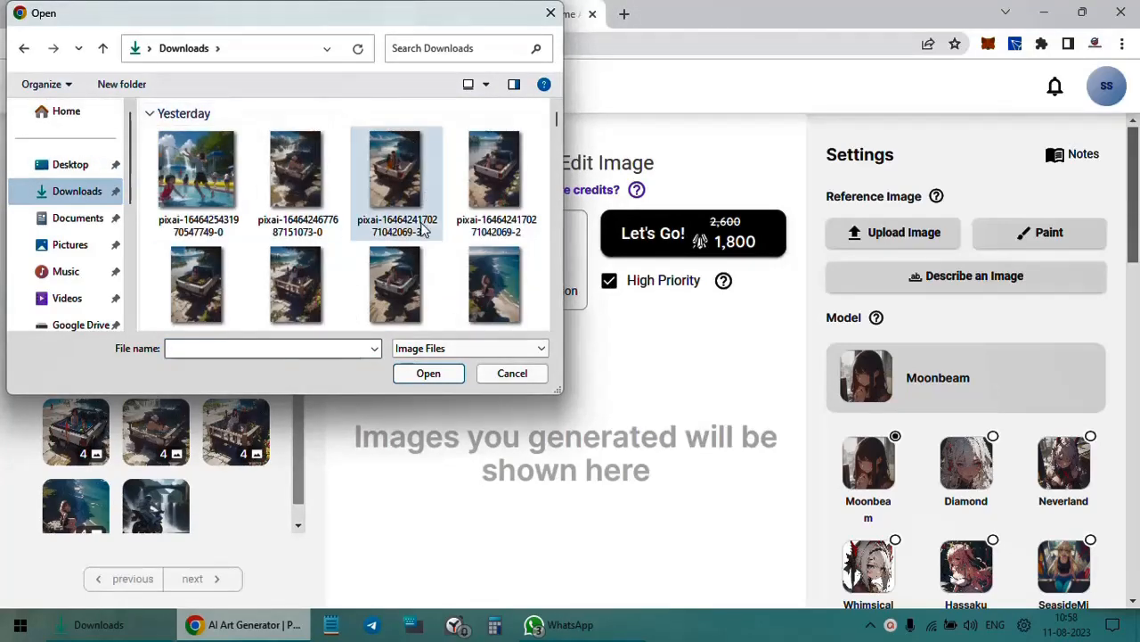
pyautogui.scroll(-2, 424, 230)
pyautogui.scroll(-2, 295, 236)
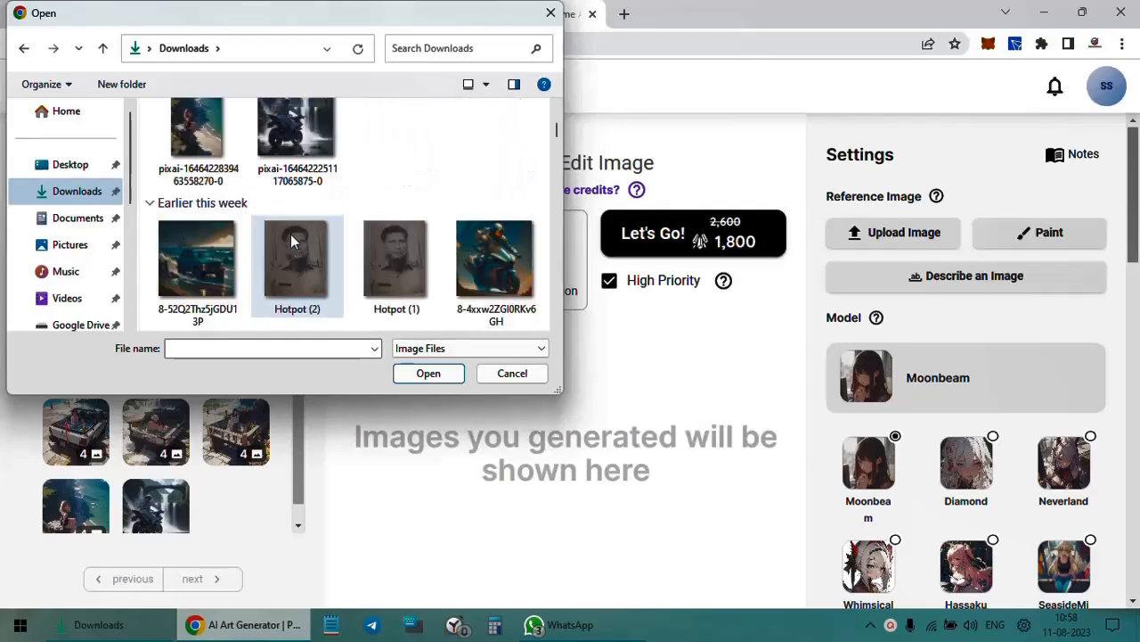
pyautogui.scroll(1, 292, 239)
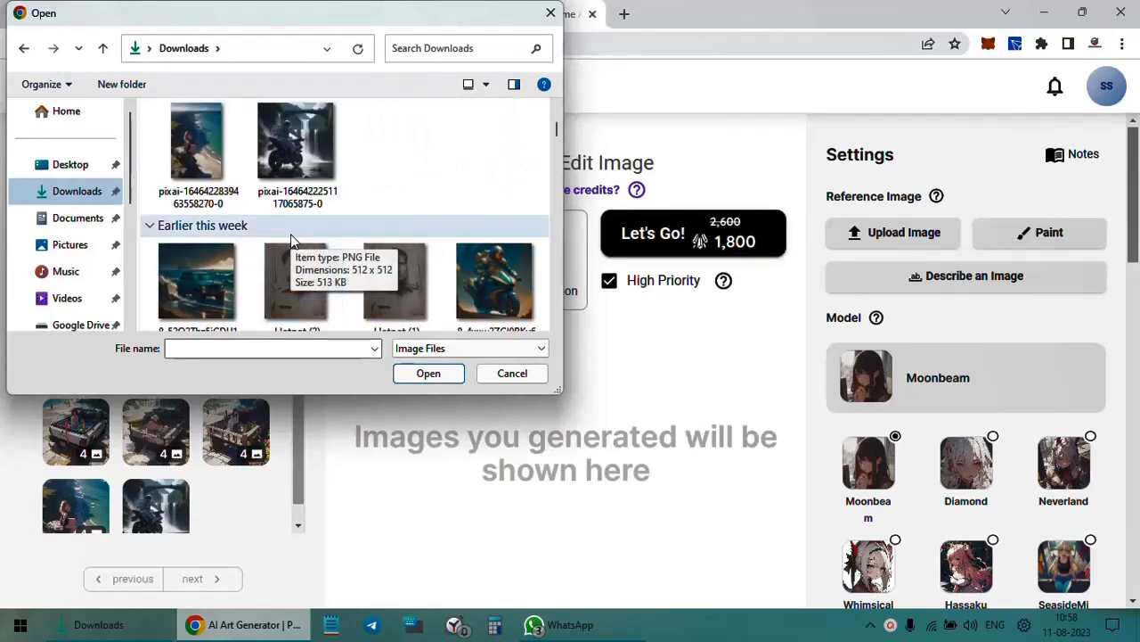
pyautogui.doubleClick(502, 269)
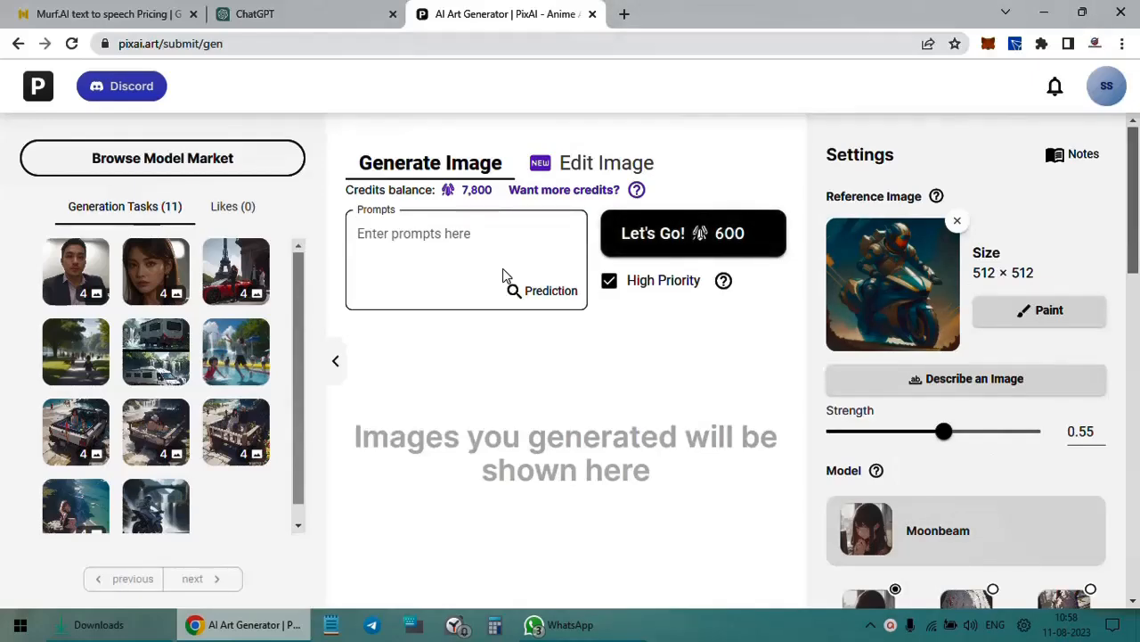
# - Examine the generation settings for the uploaded reference image, including strength, model, LoRA, number of images, negative prompt and sampling options
pyautogui.scroll(-5, 1025, 352)
pyautogui.scroll(-6, 1024, 353)
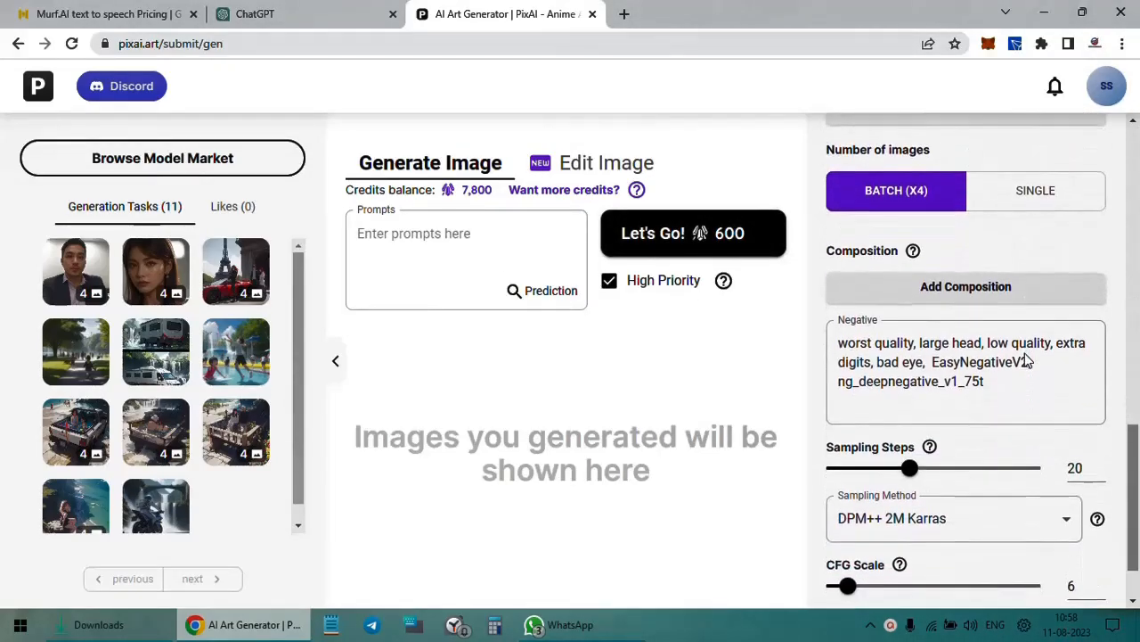
pyautogui.scroll(2, 1025, 353)
pyautogui.scroll(6, 1025, 352)
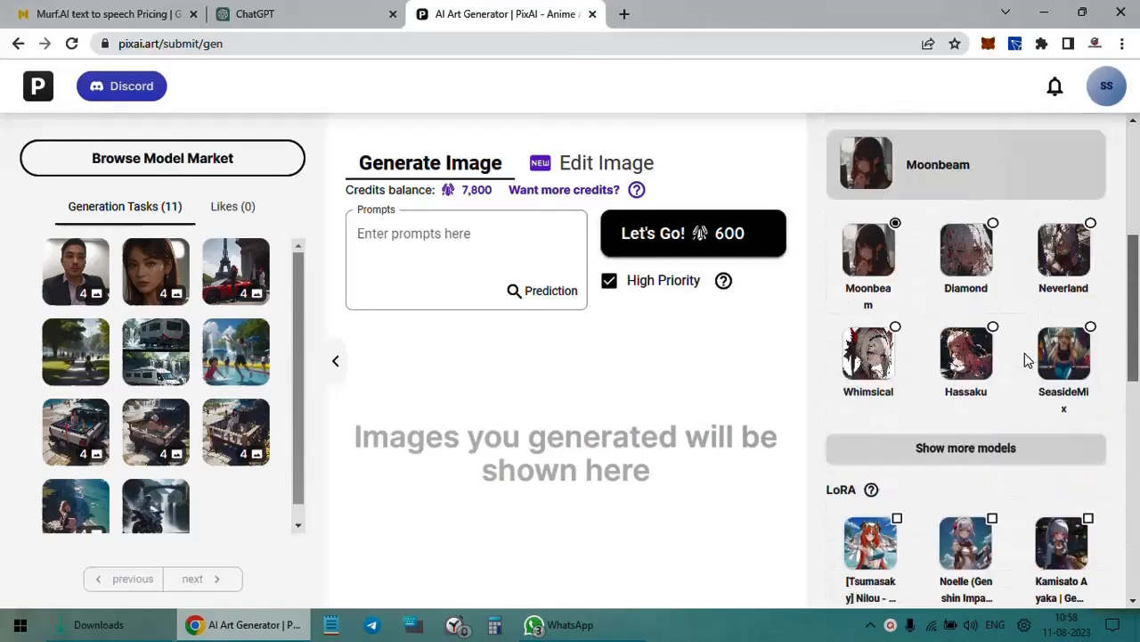
pyautogui.scroll(2, 1025, 353)
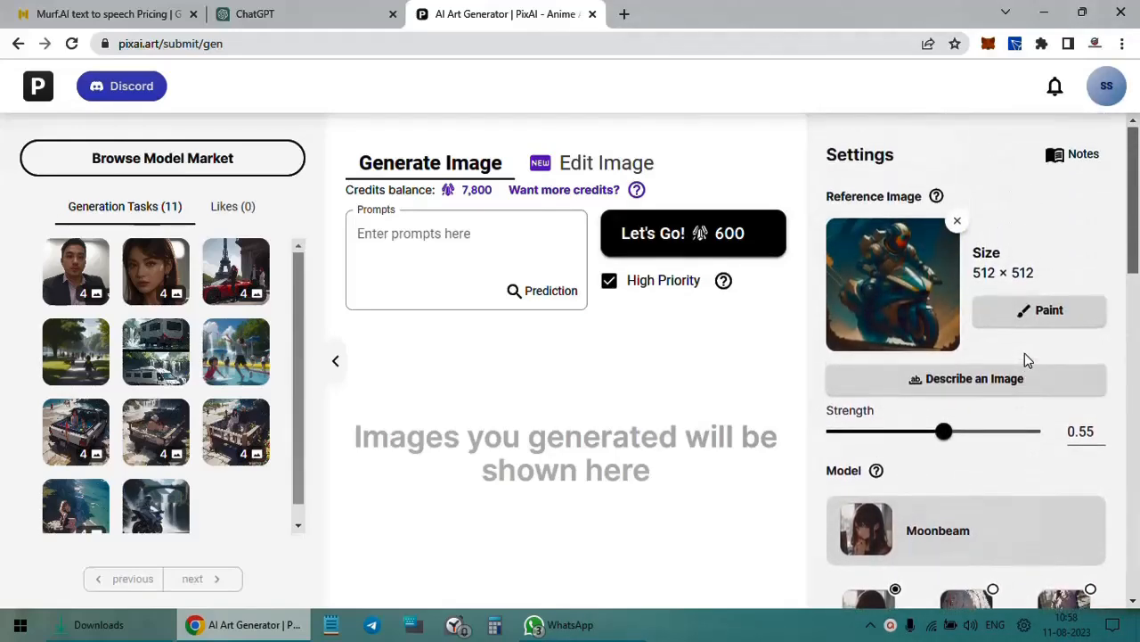
pyautogui.scroll(-4, 1018, 321)
pyautogui.scroll(-7, 1017, 321)
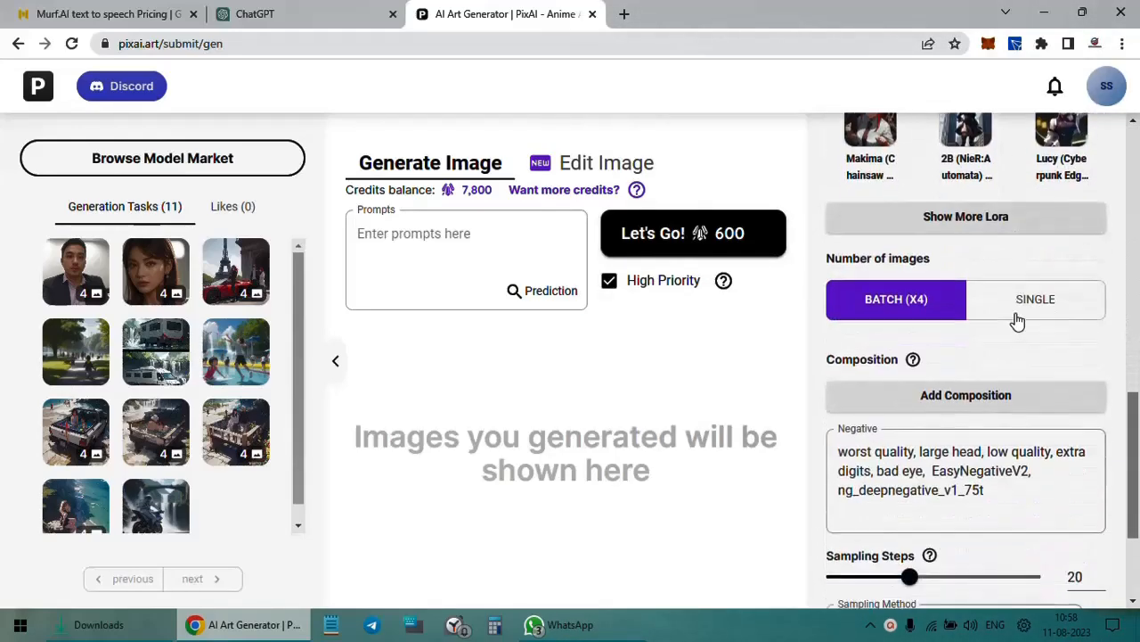
pyautogui.scroll(2, 1018, 321)
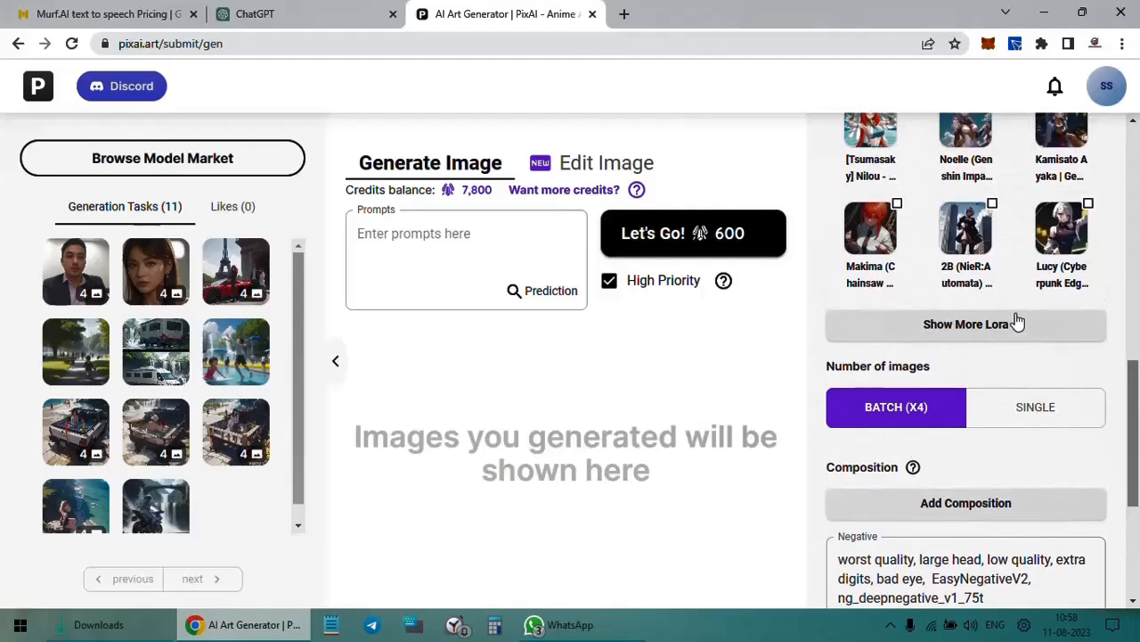
pyautogui.scroll(-2, 1011, 369)
pyautogui.scroll(9, 1018, 385)
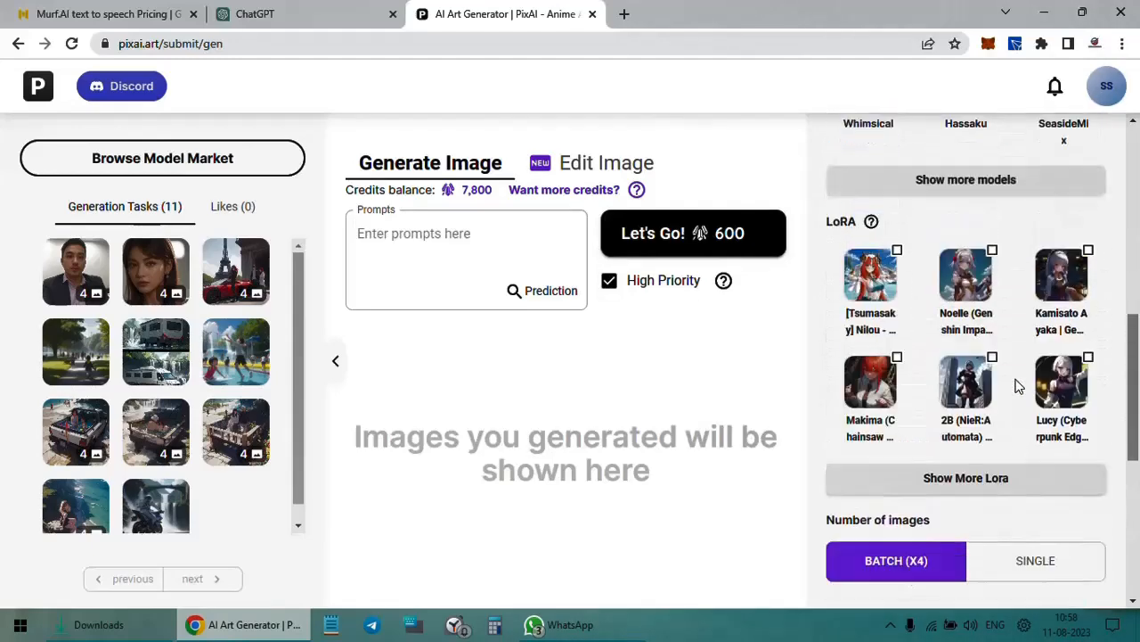
pyautogui.scroll(2, 1018, 385)
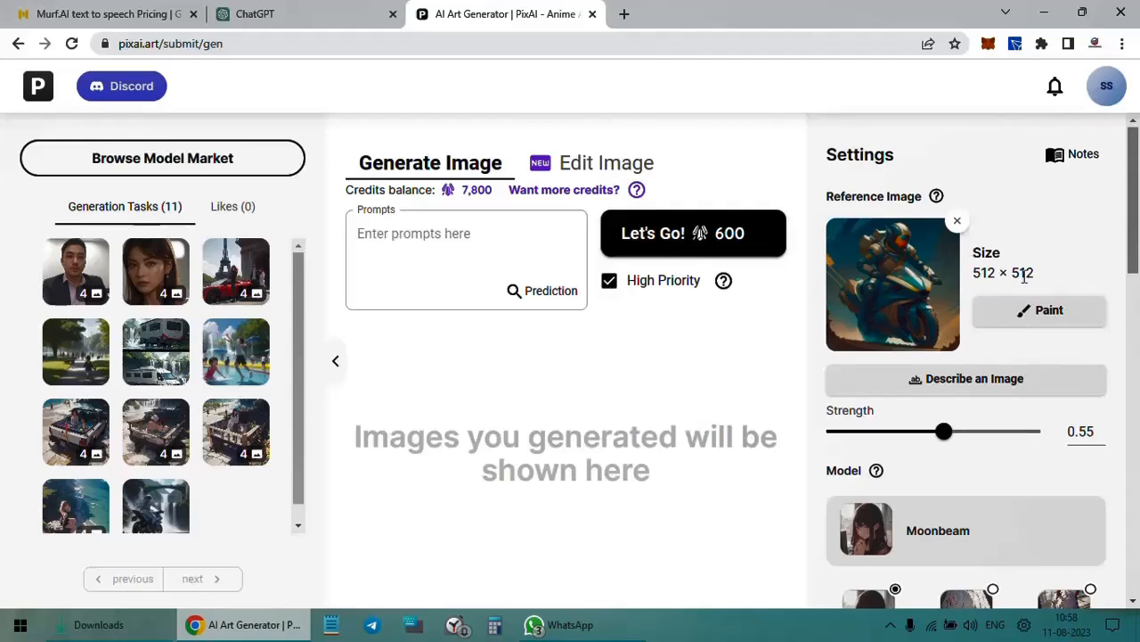
# - Enter the prompt "Enhance this image with multiple enviroments" and generate the images from the motorcycle reference
pyautogui.click(463, 231)
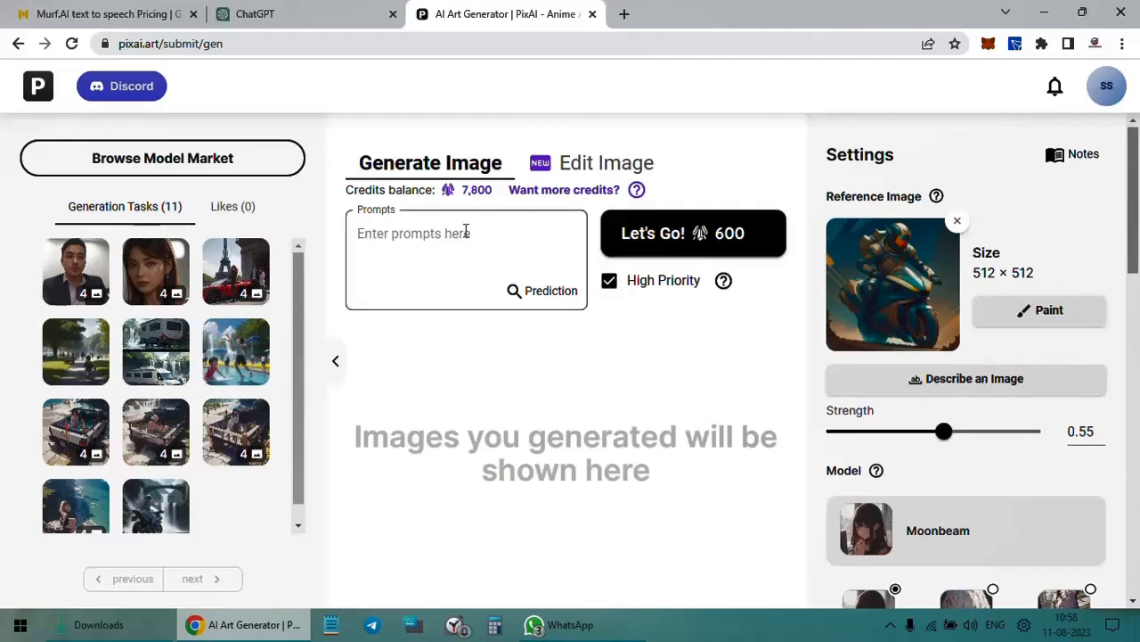
pyautogui.write('Enchan')
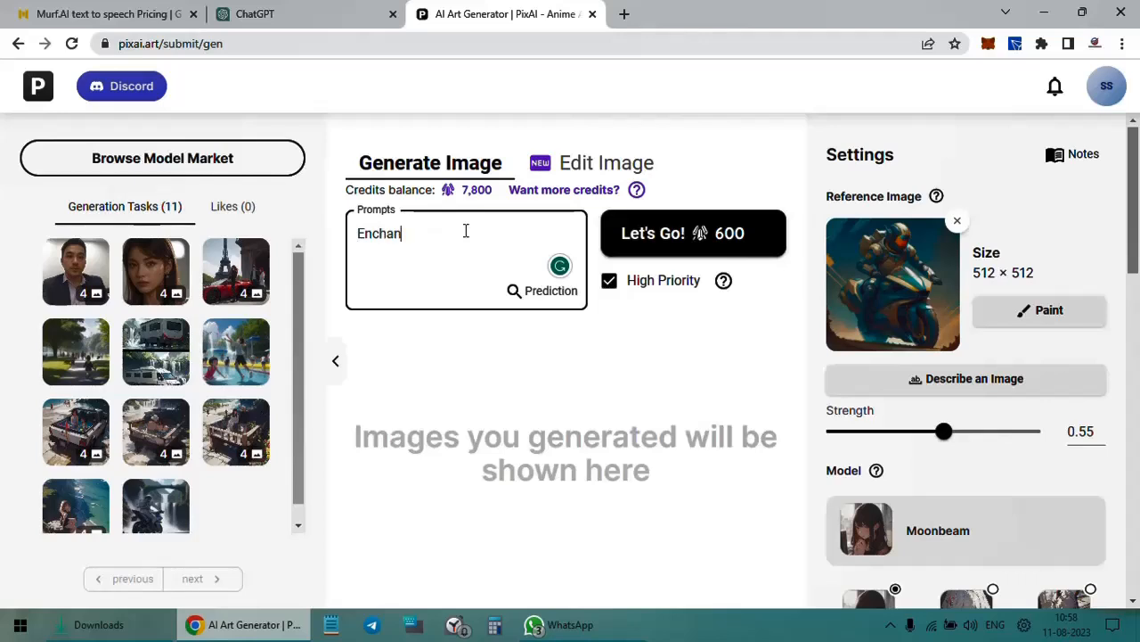
pyautogui.press('BackSpace')
pyautogui.press('BackSpace')
pyautogui.write('hance this image with m')
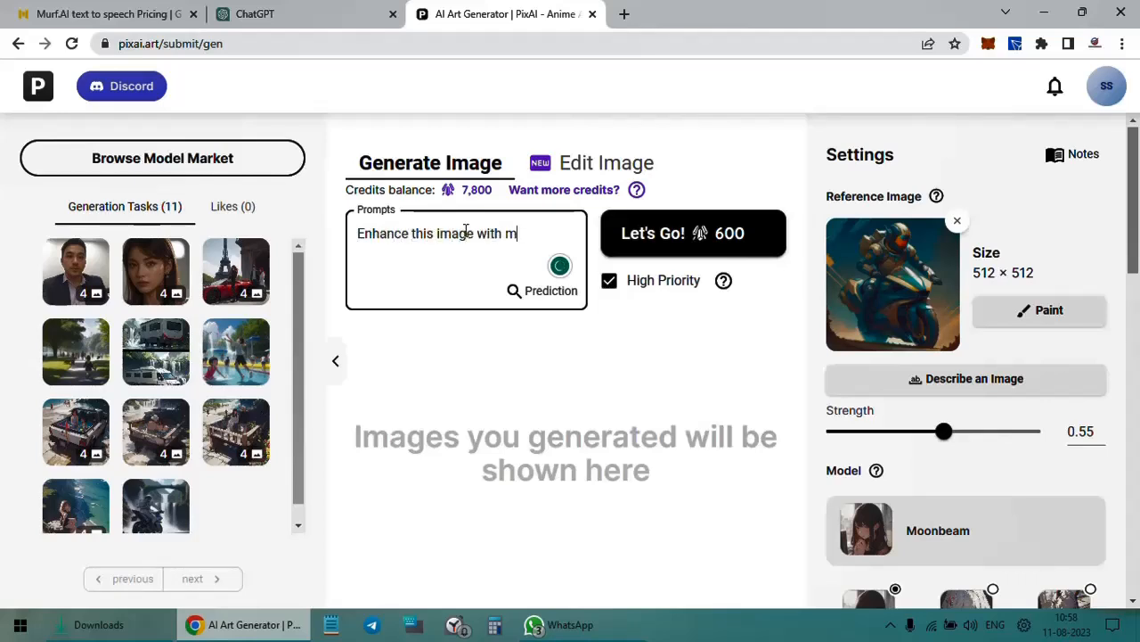
pyautogui.write('ultiple enviroments')
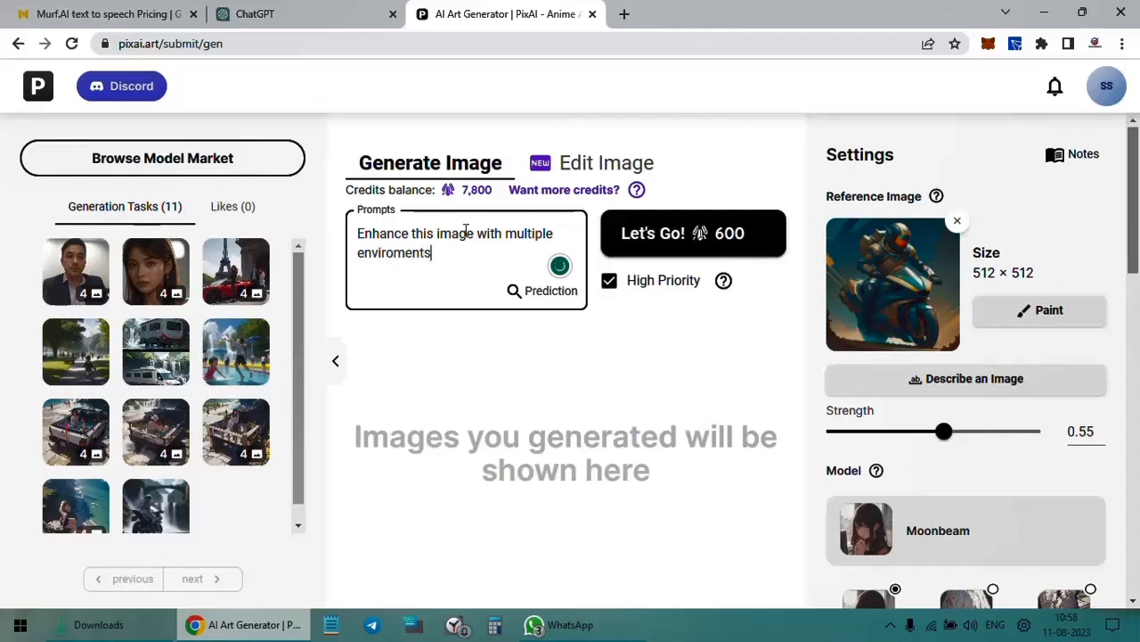
pyautogui.click(635, 233)
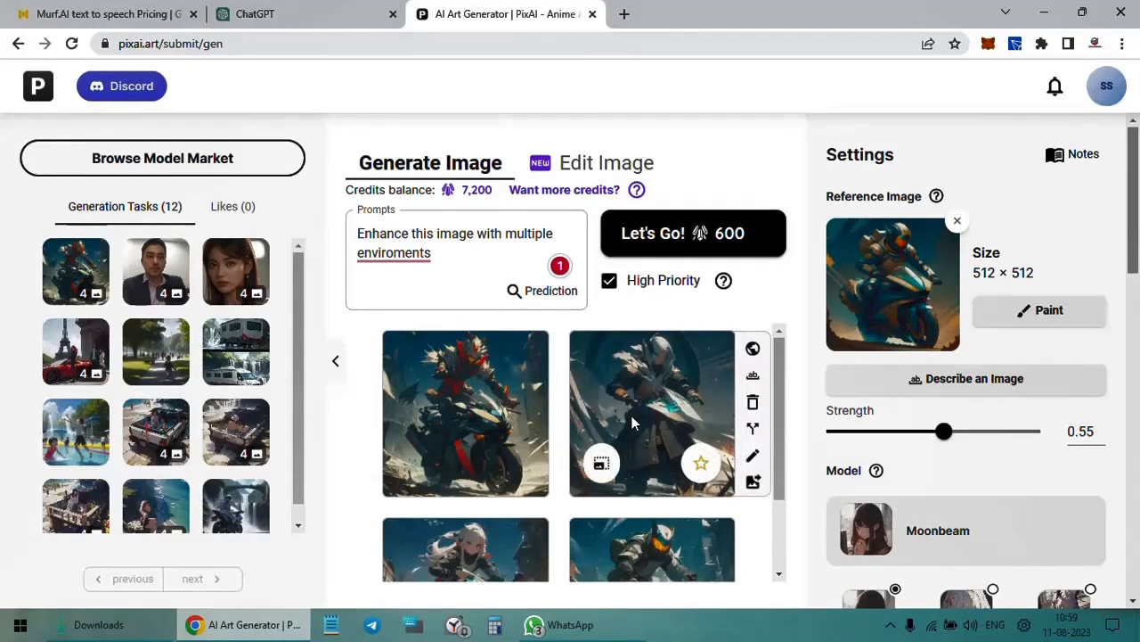
# - Look over the generated motorcycle batch, view its four images one after another at full size, and close the viewer
pyautogui.scroll(-1, 633, 423)
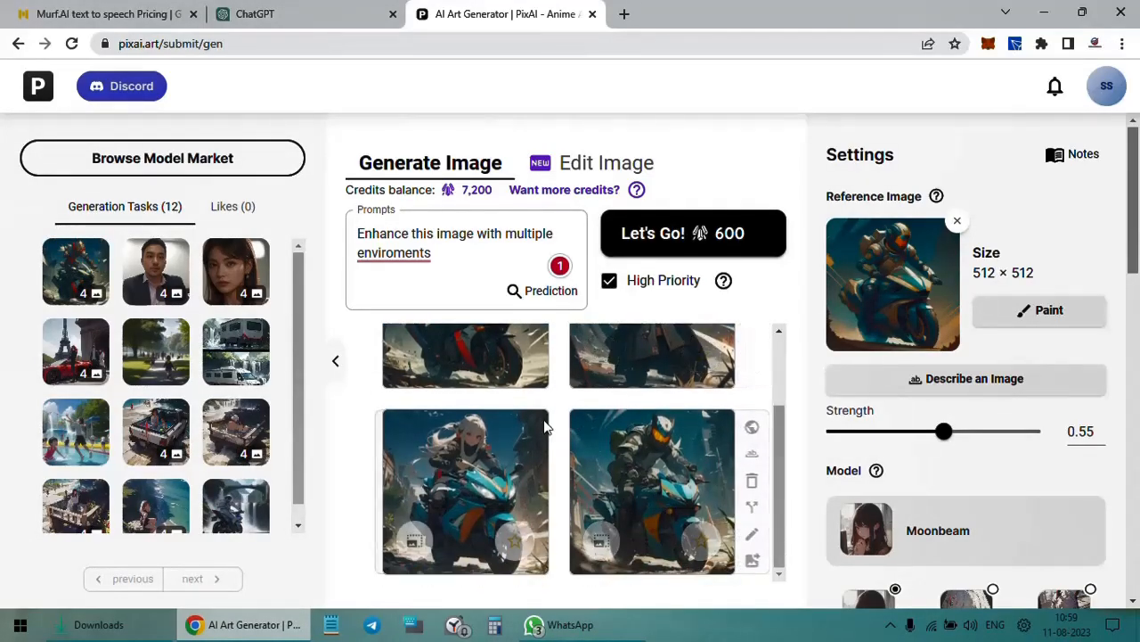
pyautogui.scroll(1, 543, 419)
pyautogui.click(491, 396)
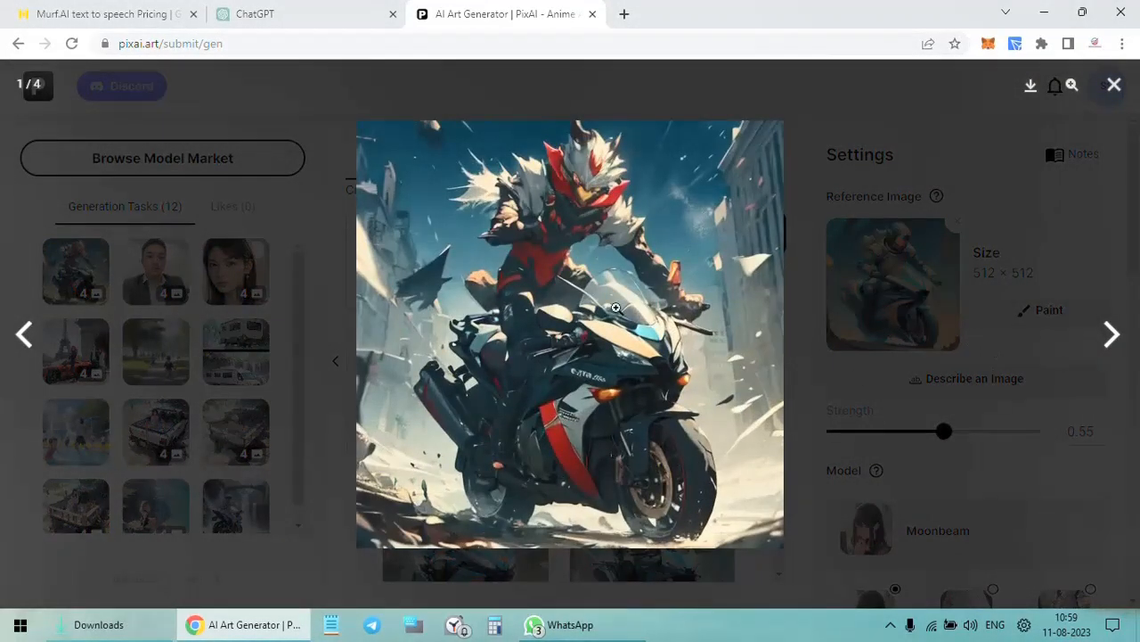
pyautogui.rightClick(603, 292)
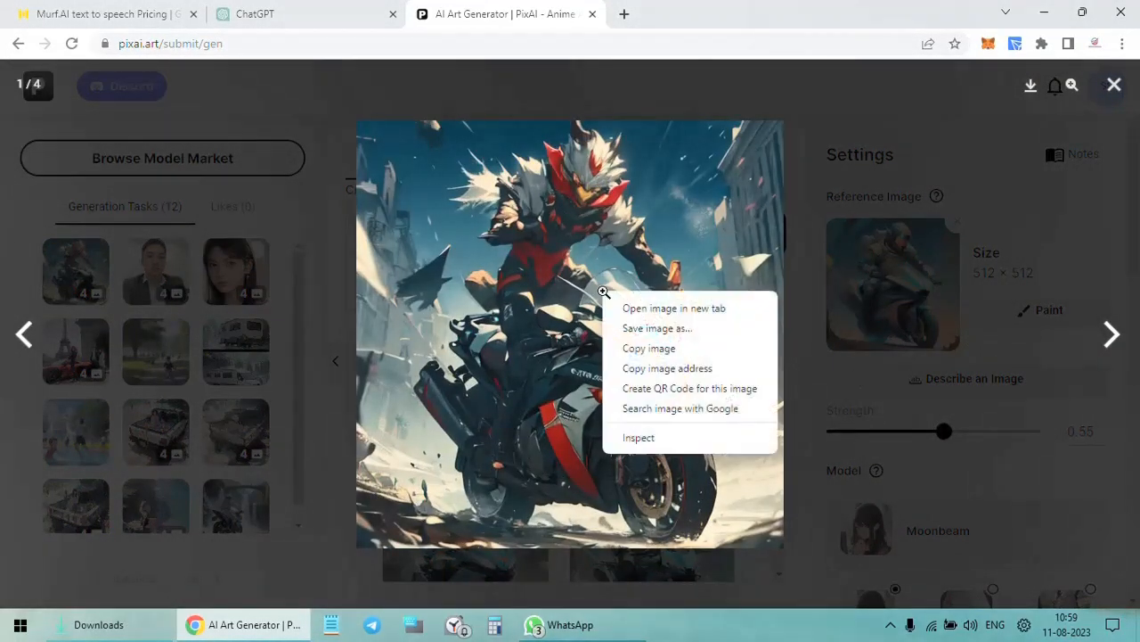
pyautogui.click(1110, 335)
pyautogui.click(1110, 335)
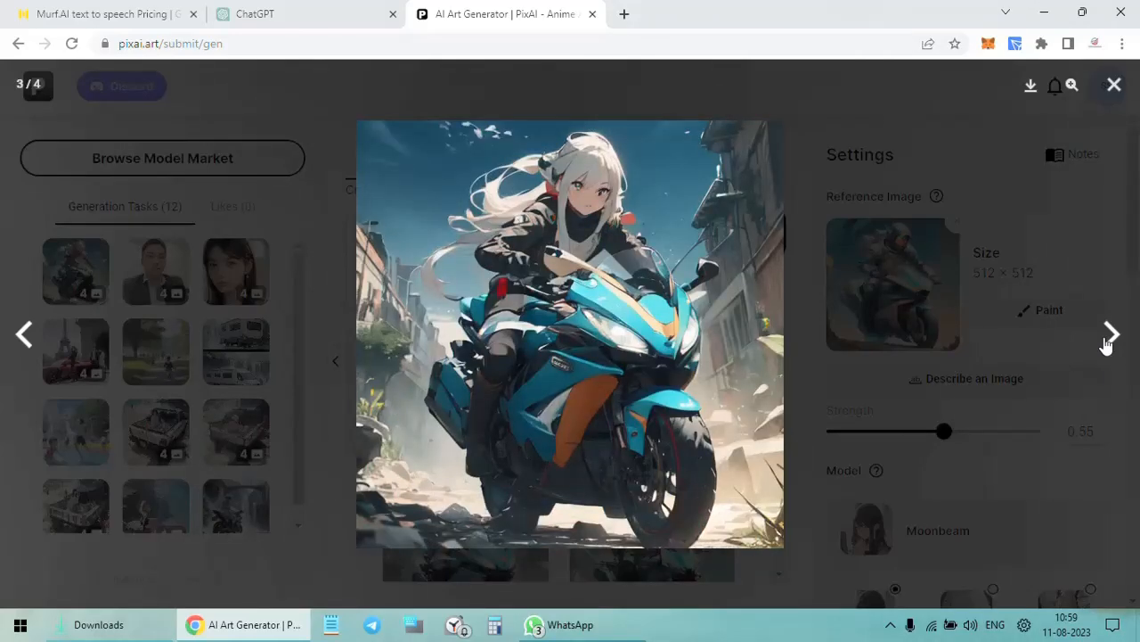
pyautogui.click(1109, 344)
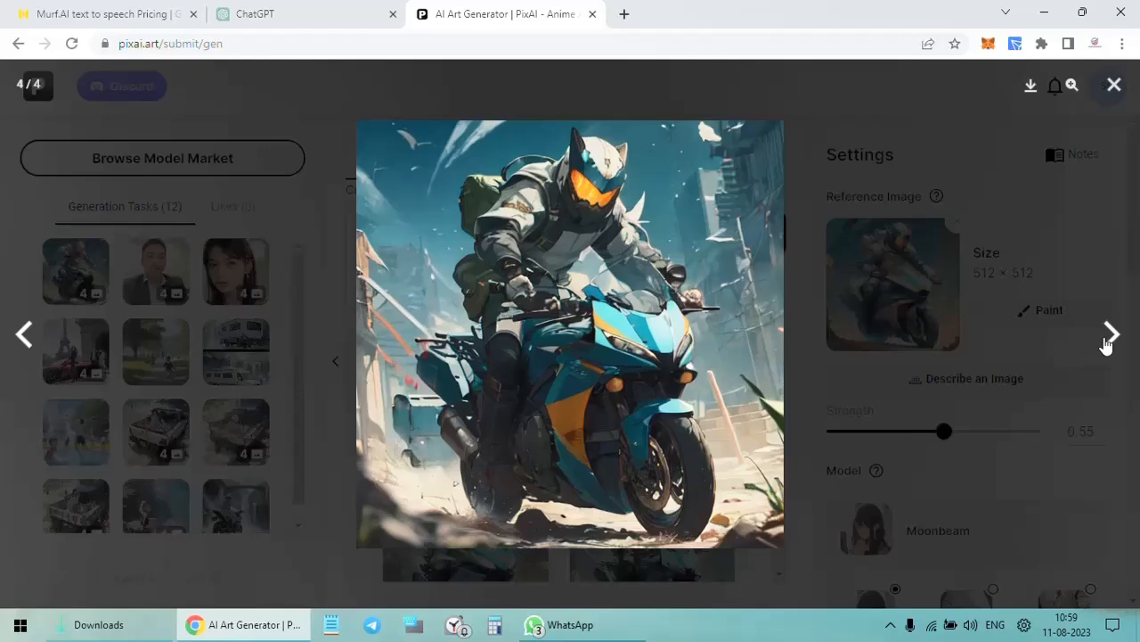
pyautogui.press('Escape')
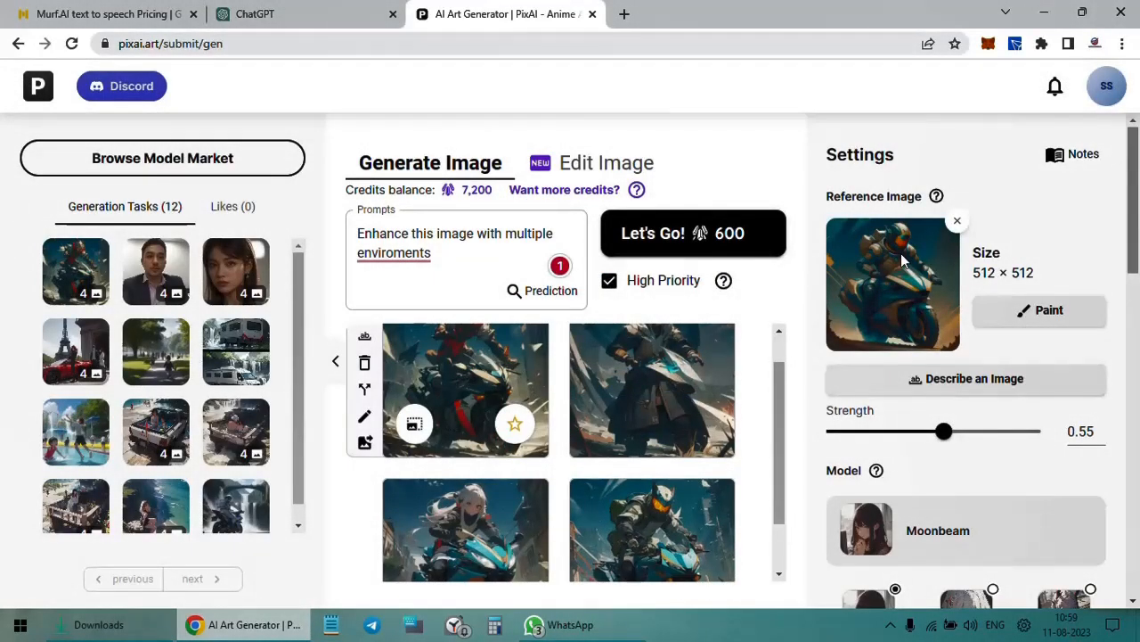
# - Reopen the first motorcycle image at full size, advance to the third one for comparison with the reference, and close the viewer
pyautogui.click(499, 356)
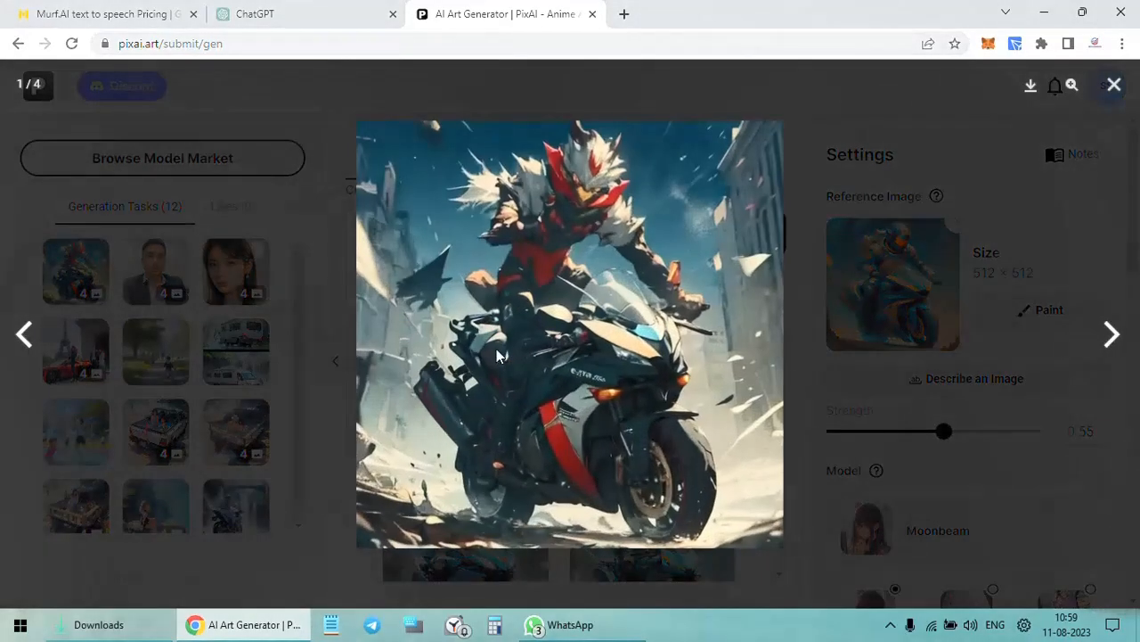
pyautogui.click(1110, 339)
pyautogui.click(1103, 338)
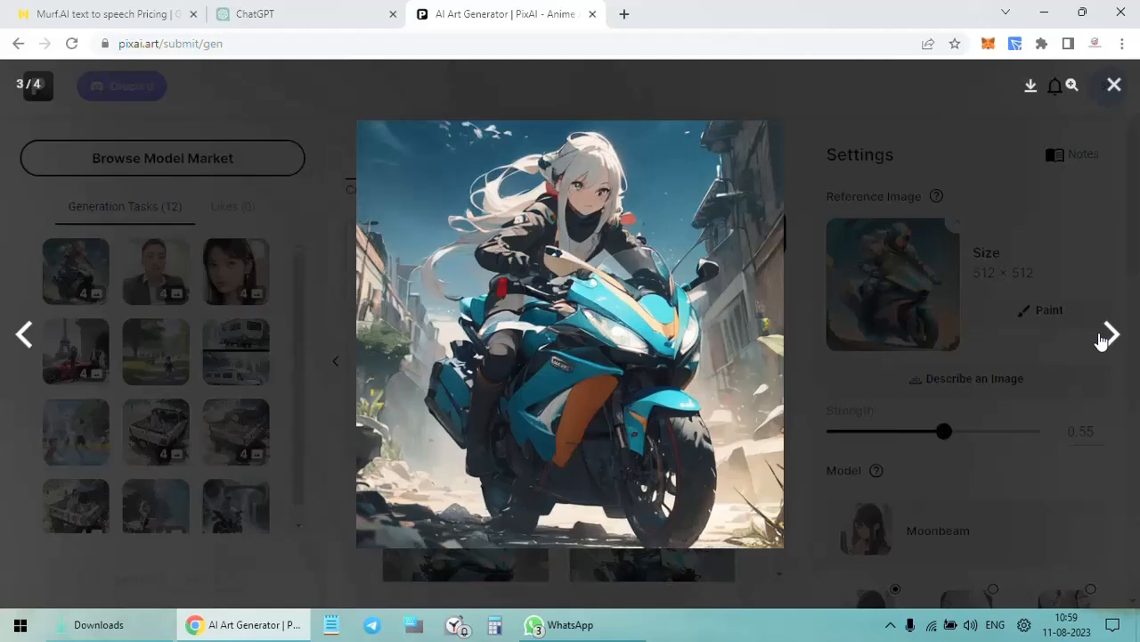
pyautogui.click(659, 354)
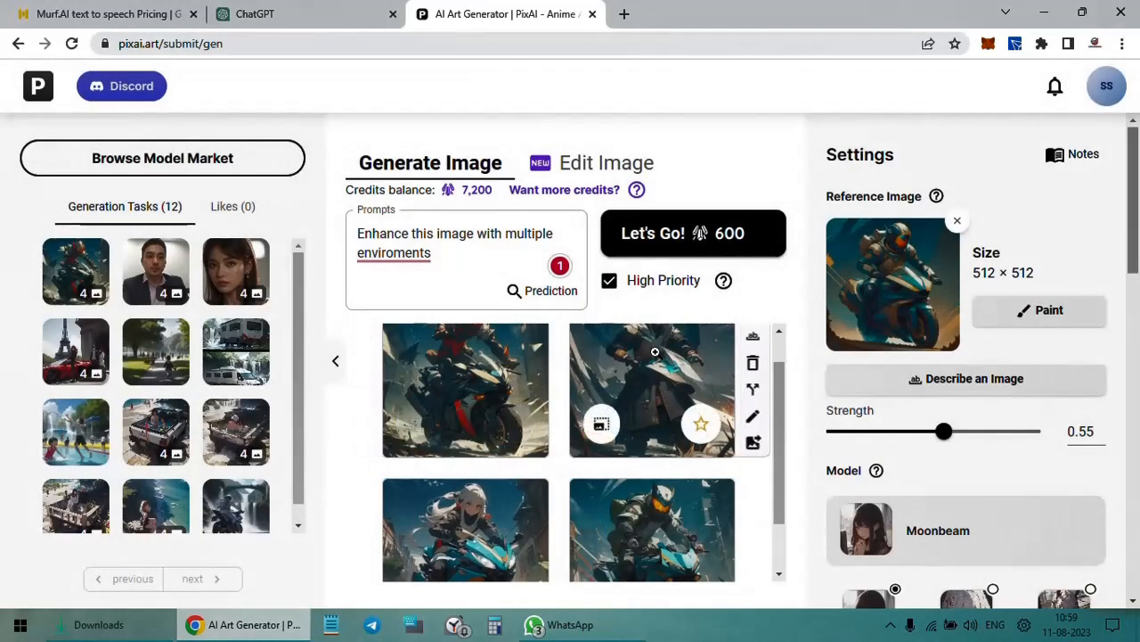